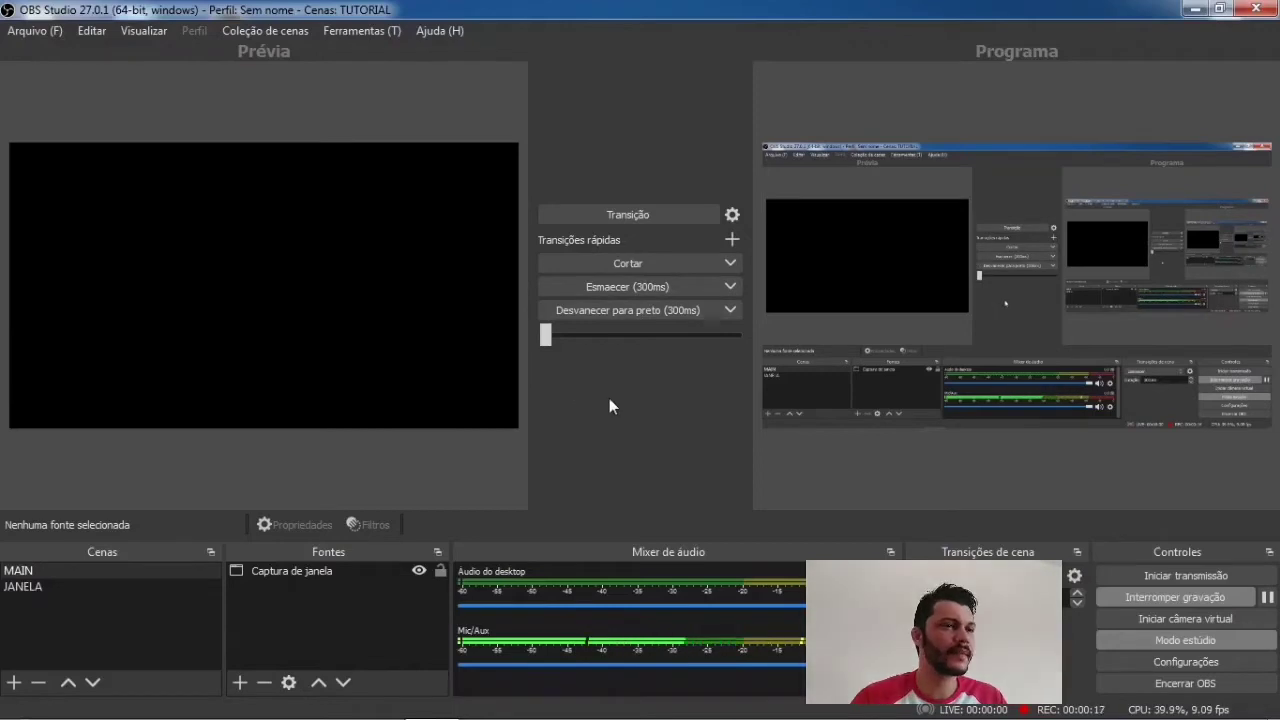
Examine the saved scene collections, the JANELA scene and its screen capture source
click(263, 30)
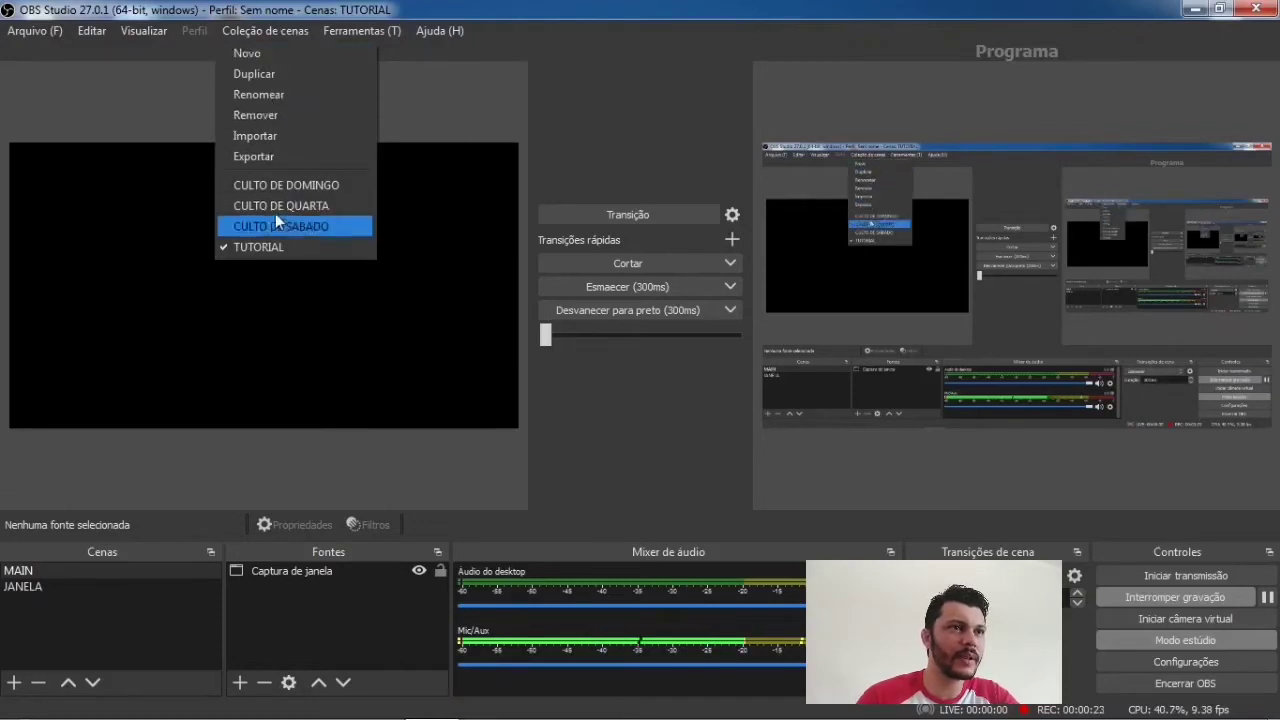
click(118, 589)
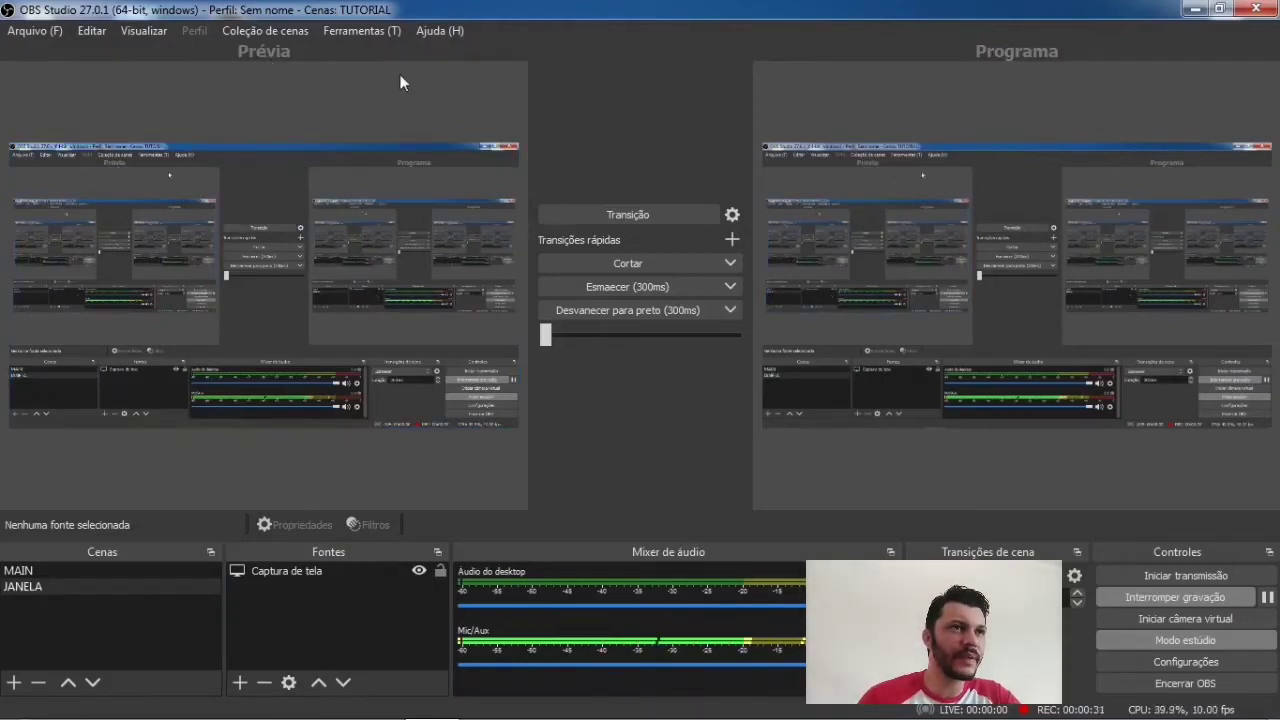
click(277, 33)
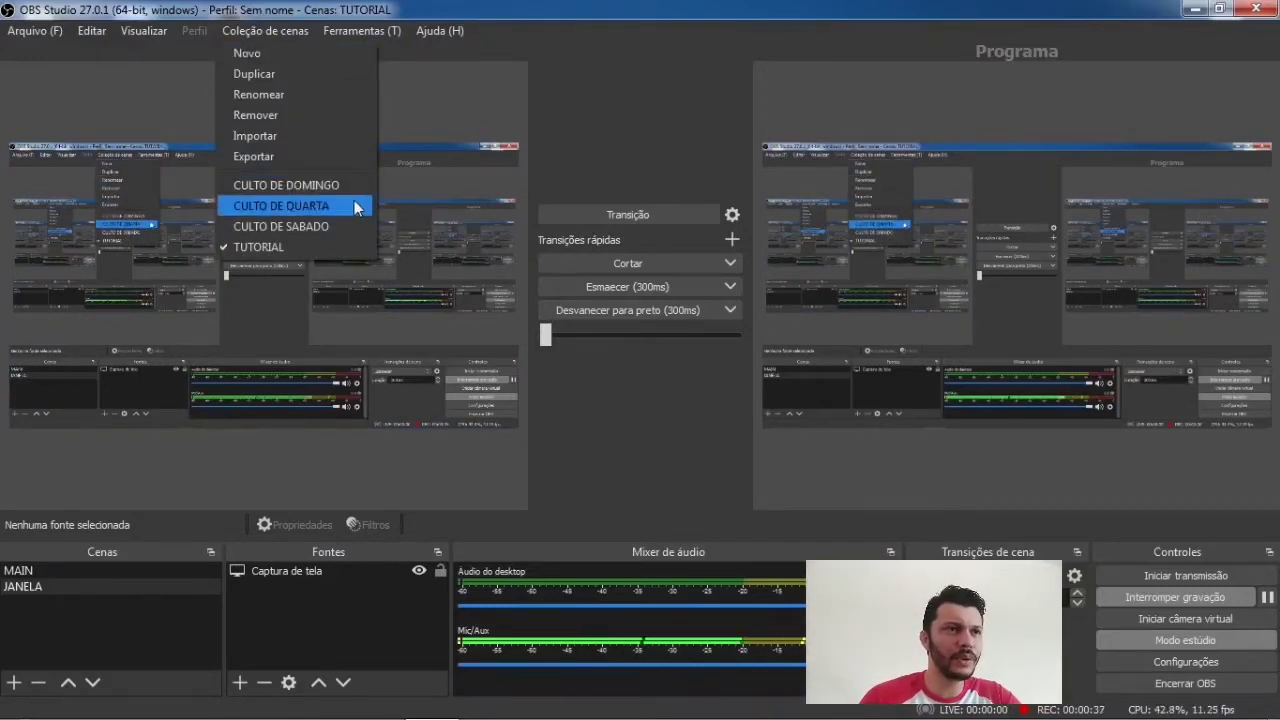
click(346, 230)
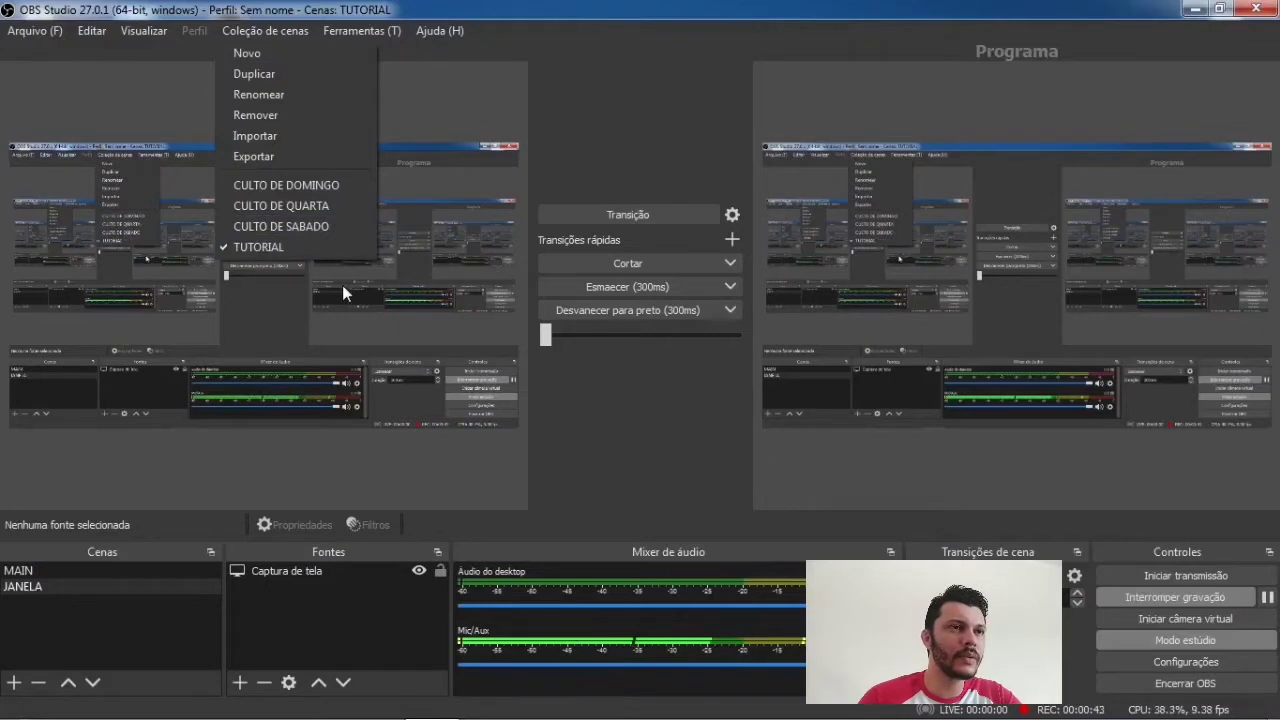
click(273, 632)
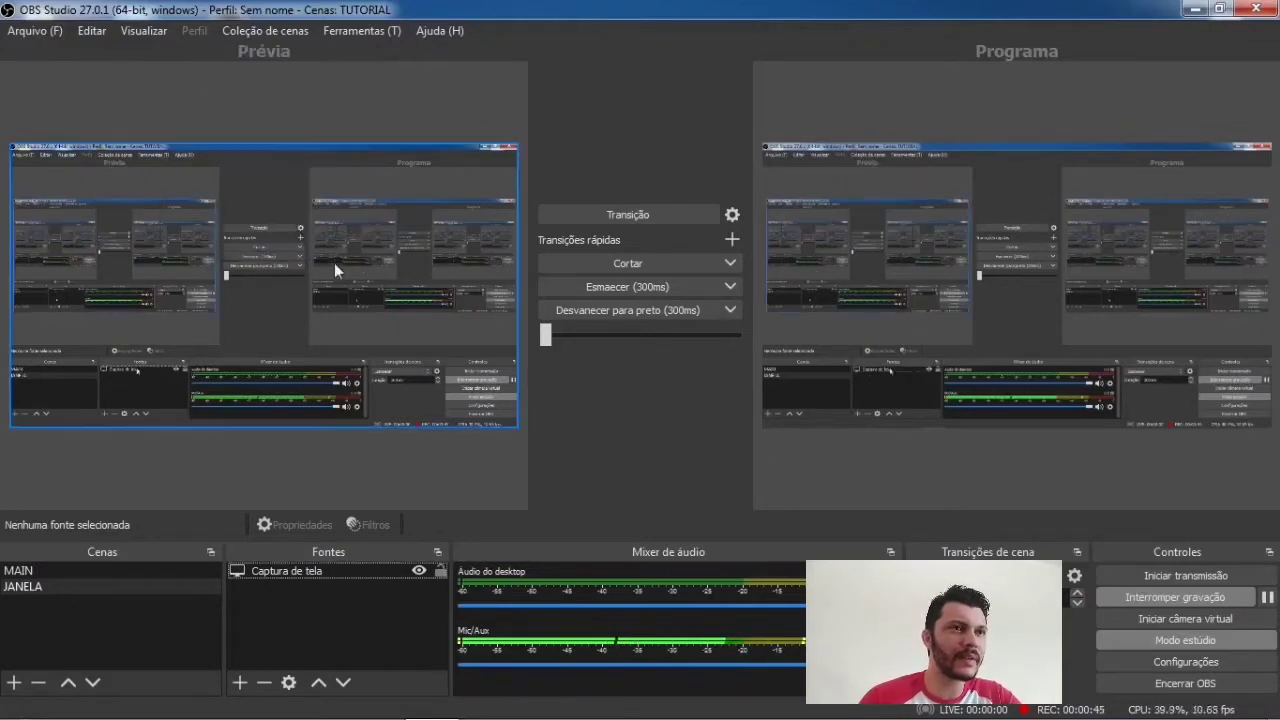
click(278, 31)
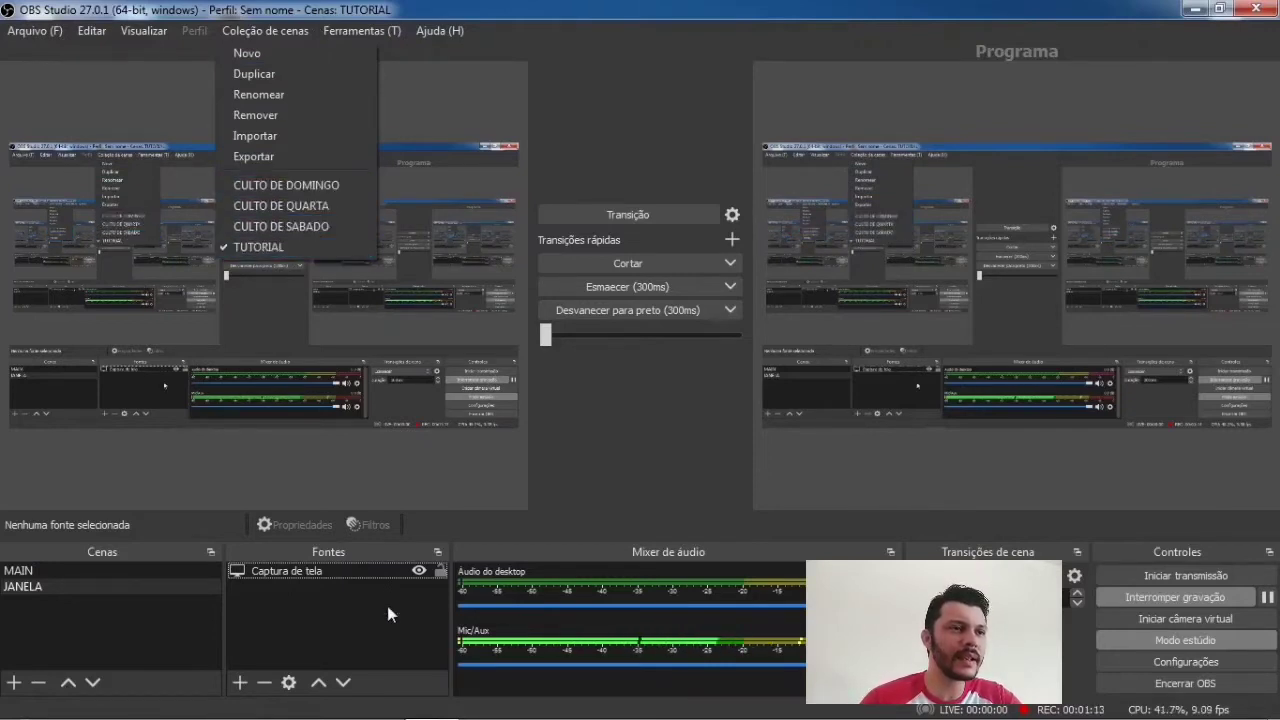
click(316, 606)
click(285, 575)
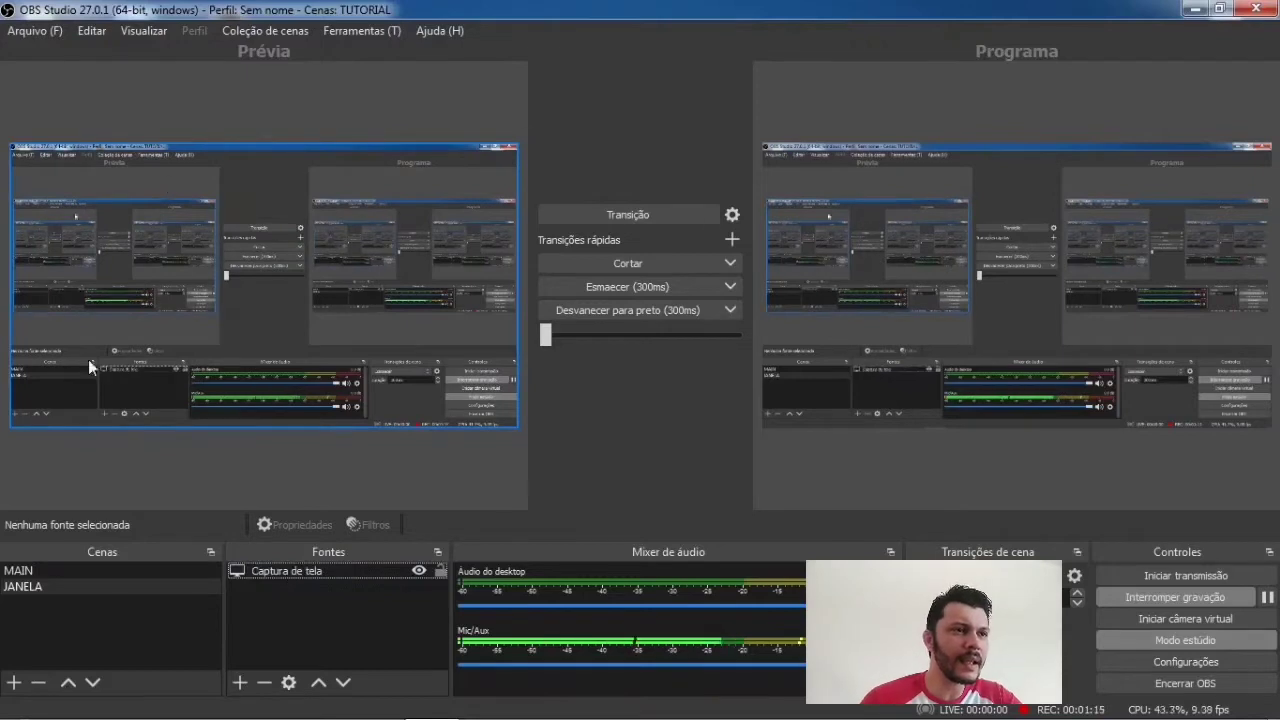
click(331, 102)
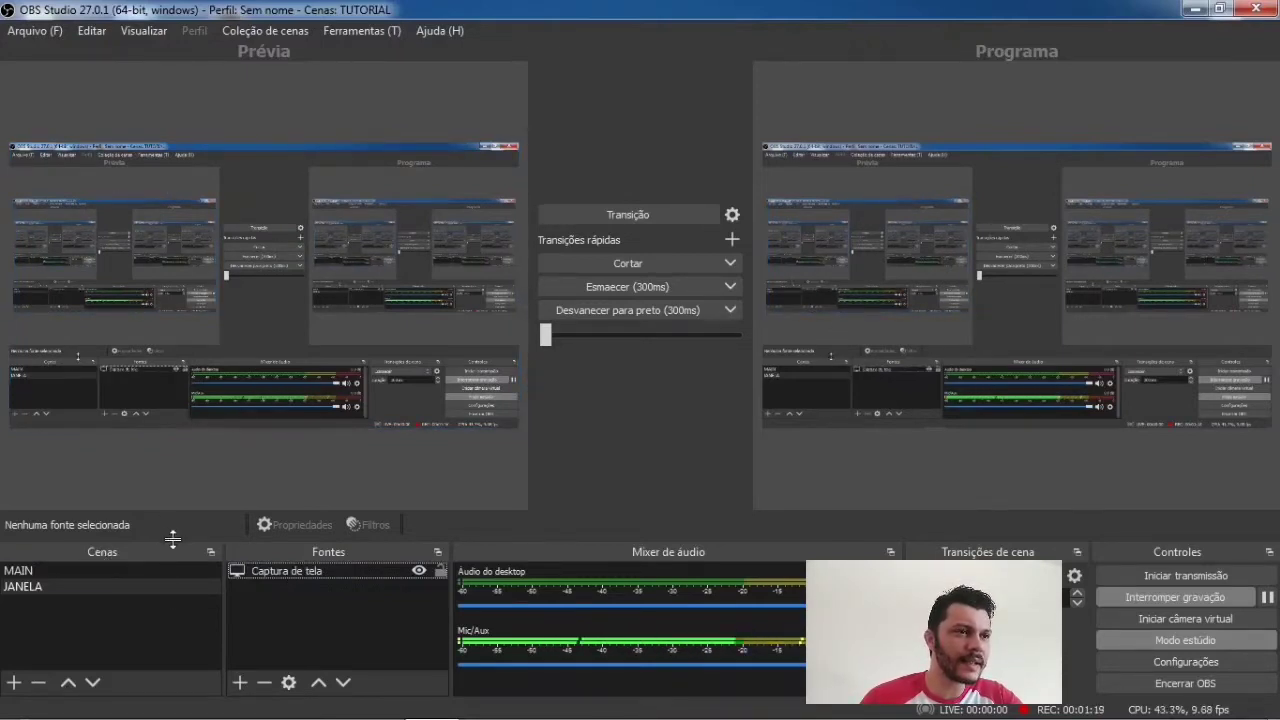
Enlarge the scenes, sources and mixer area upward and bring the MAIN scene into the preview
drag(169, 537, 166, 449)
click(63, 553)
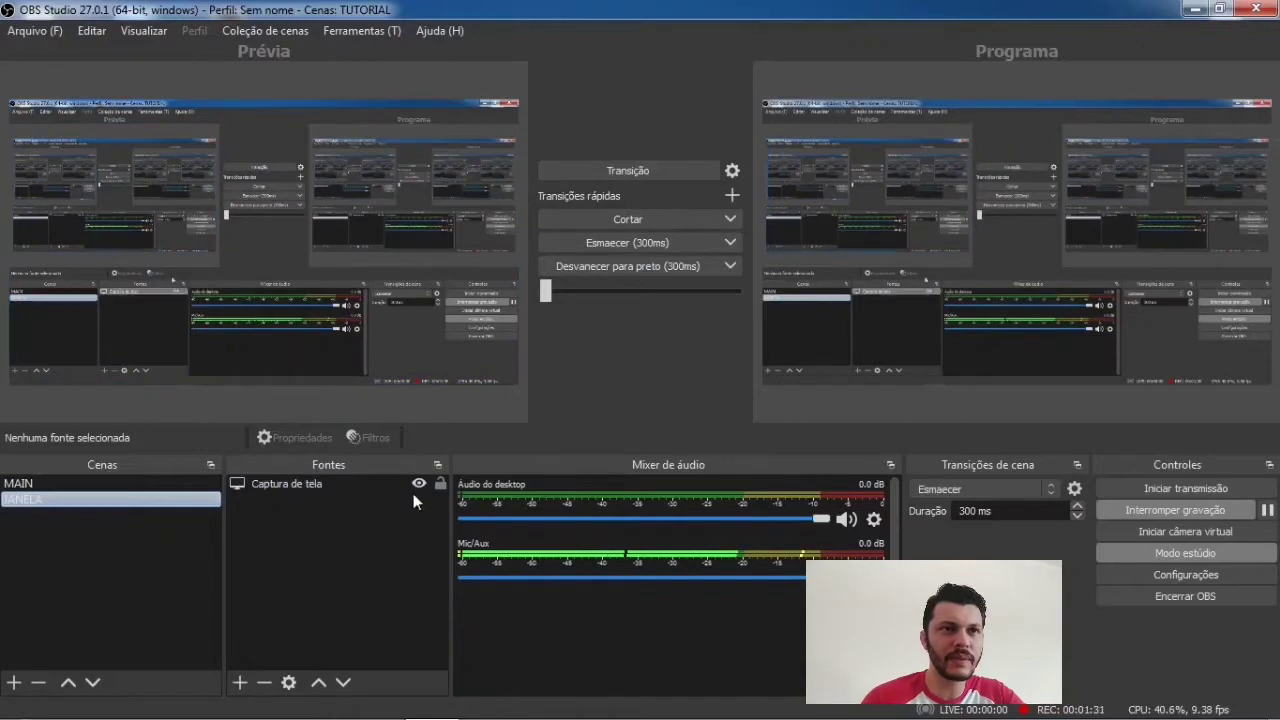
click(89, 486)
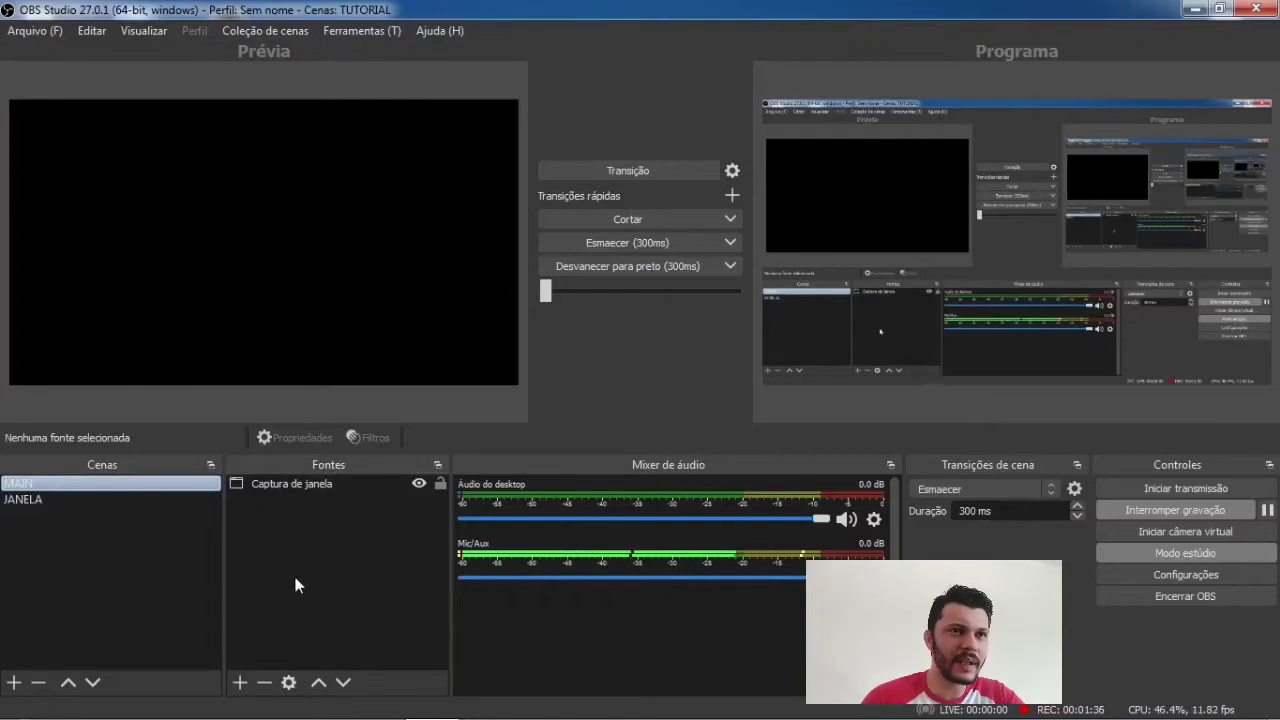
Add a new image source named TITULO to the MAIN scene
click(240, 682)
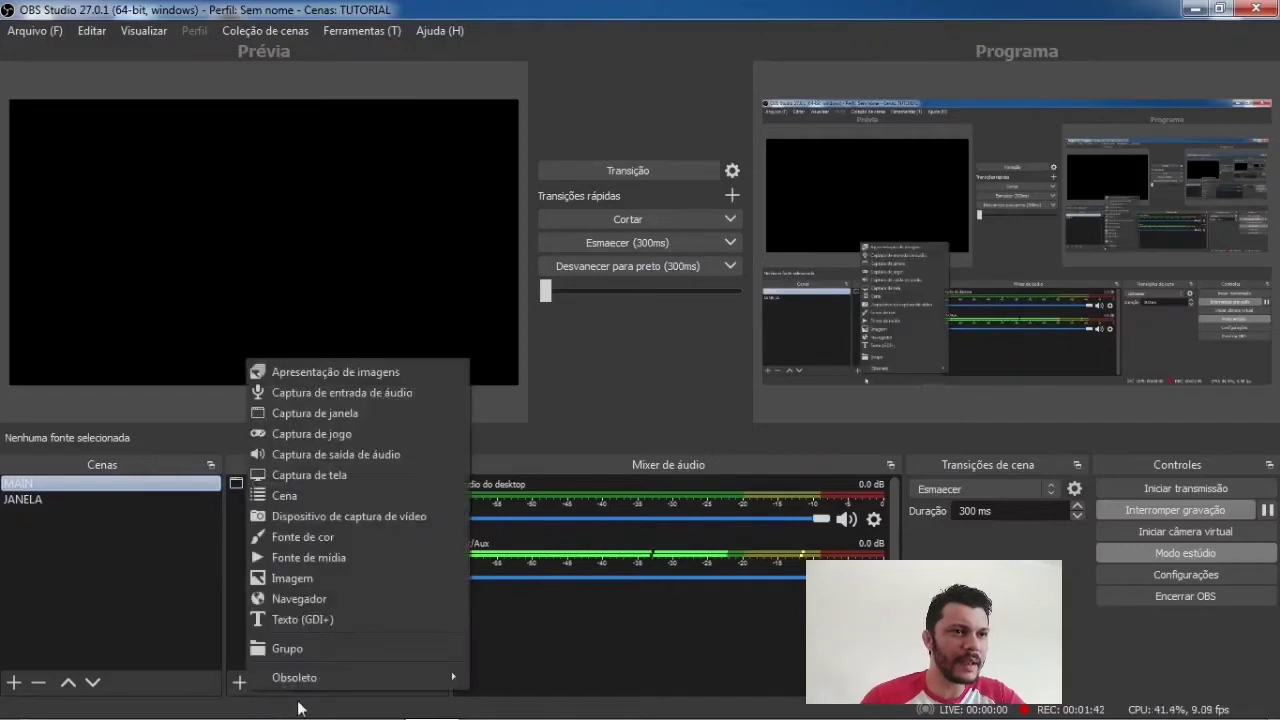
click(318, 580)
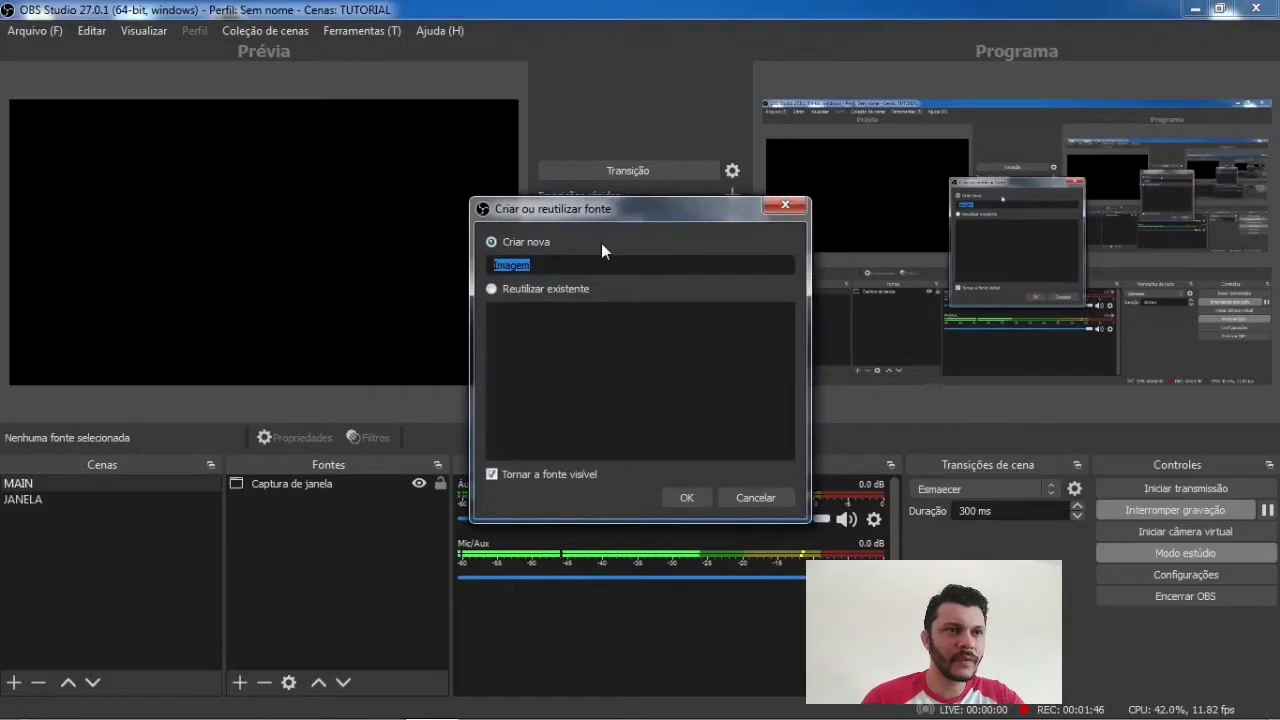
text(TITULO)
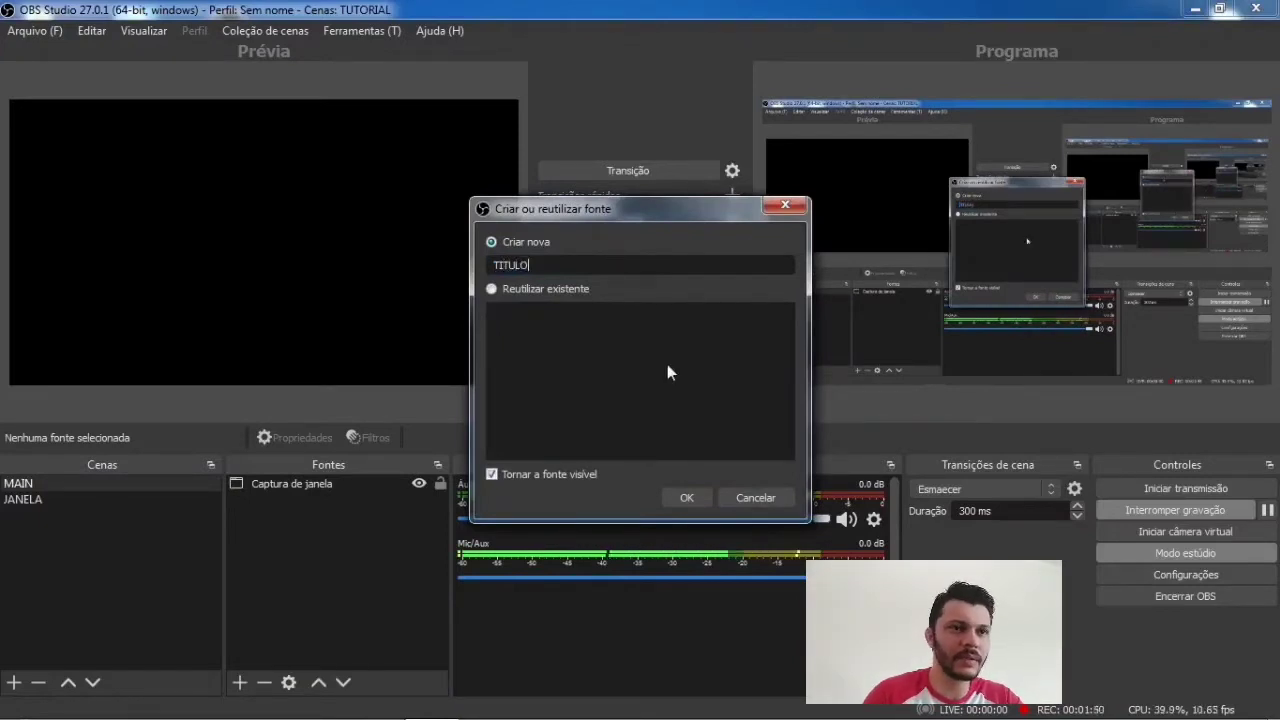
click(687, 497)
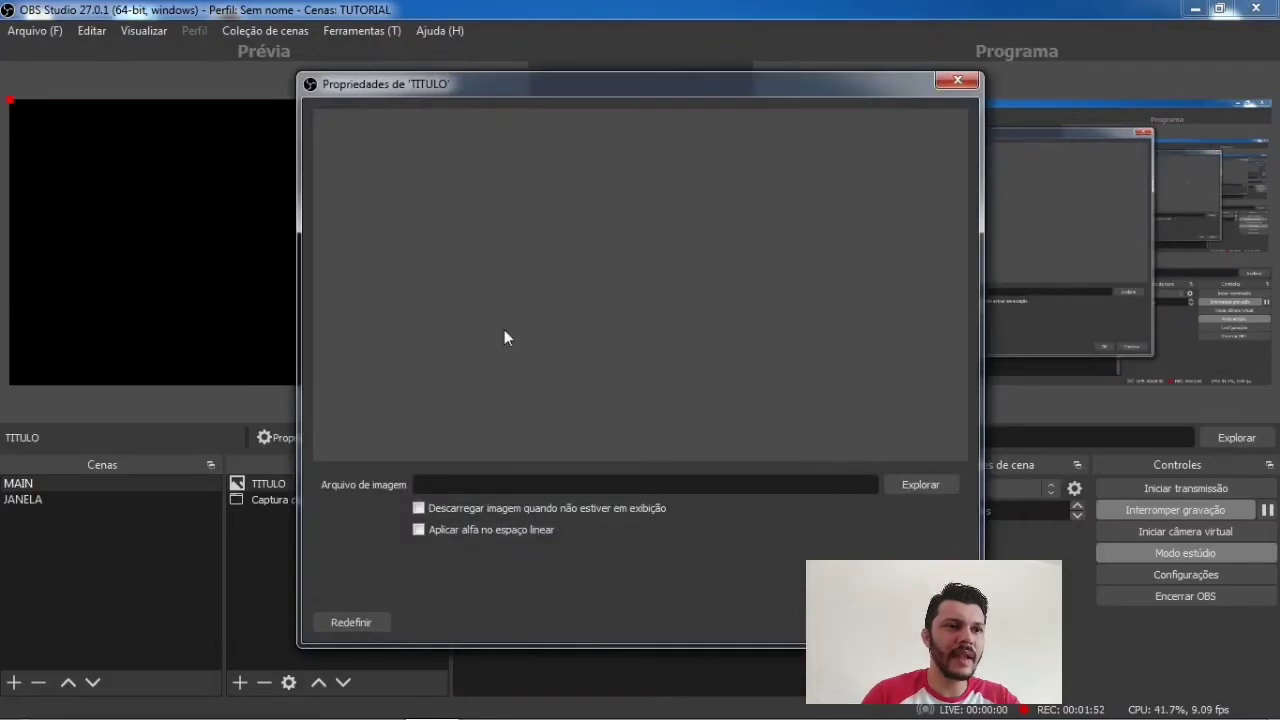
Load 452b22b1e9928cddc07df0a139484ab4.jpg from the Imagens library as the TITULO source's image
click(933, 485)
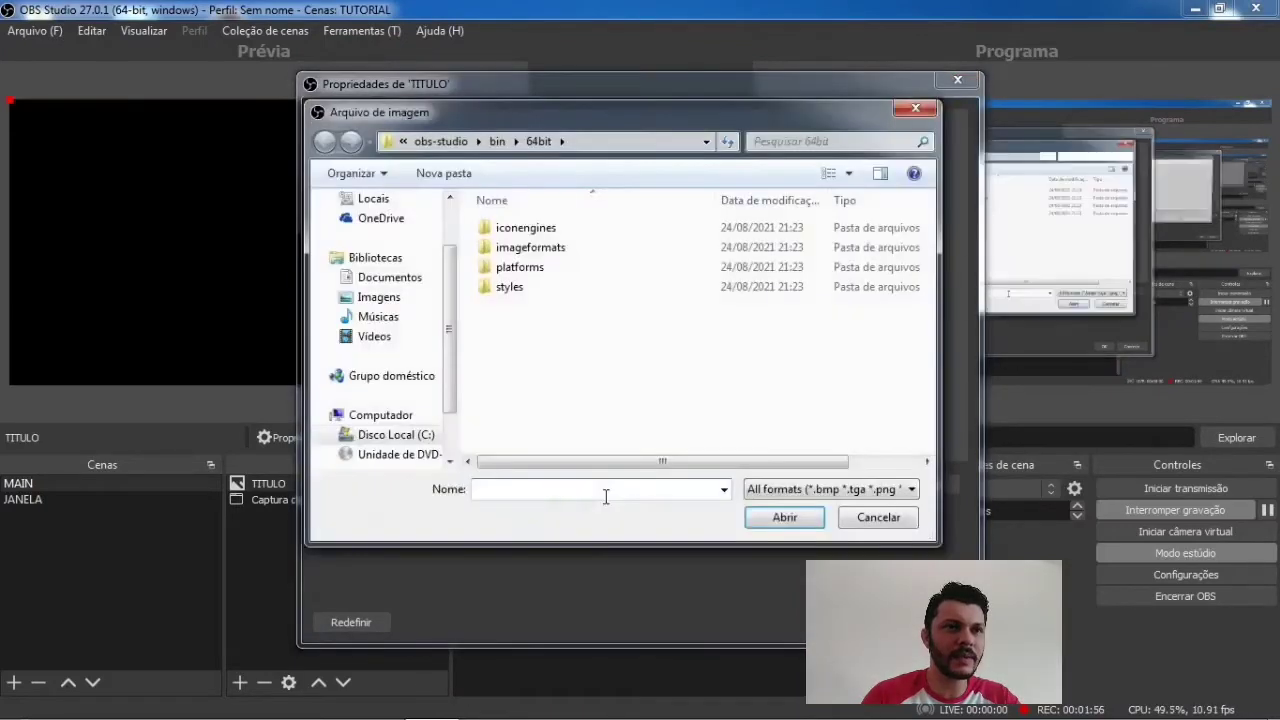
click(398, 297)
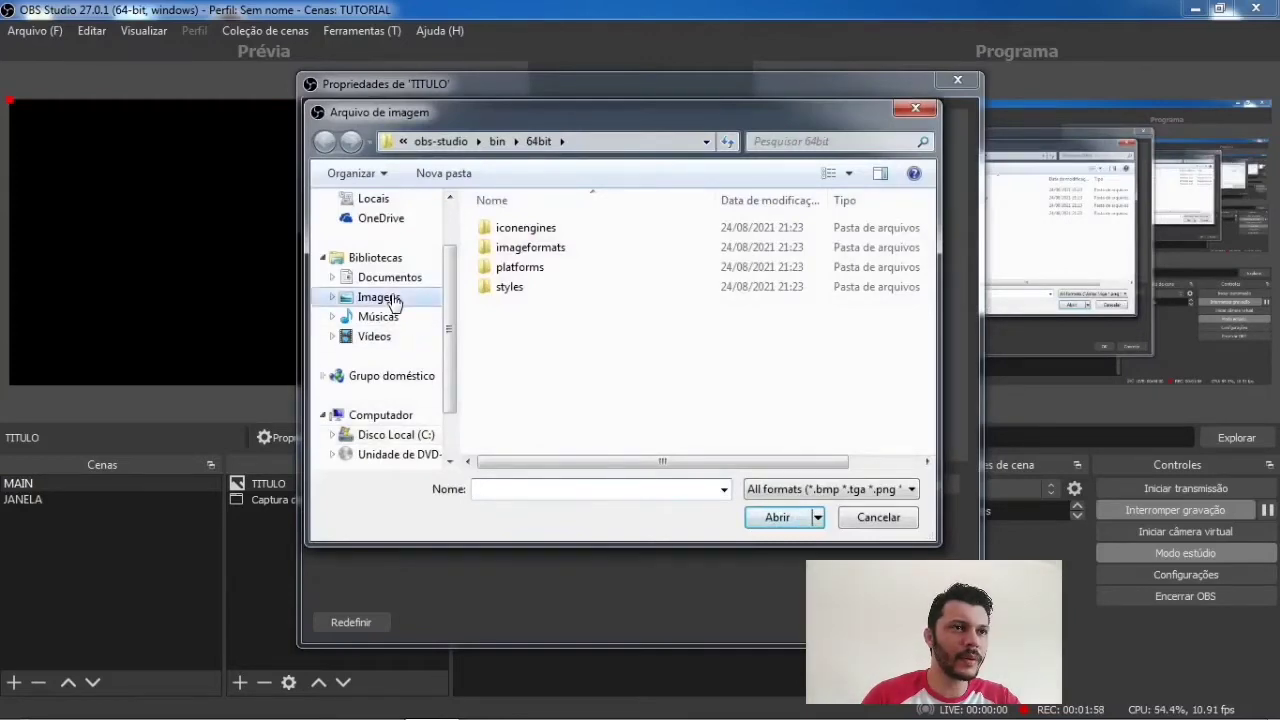
click(521, 290)
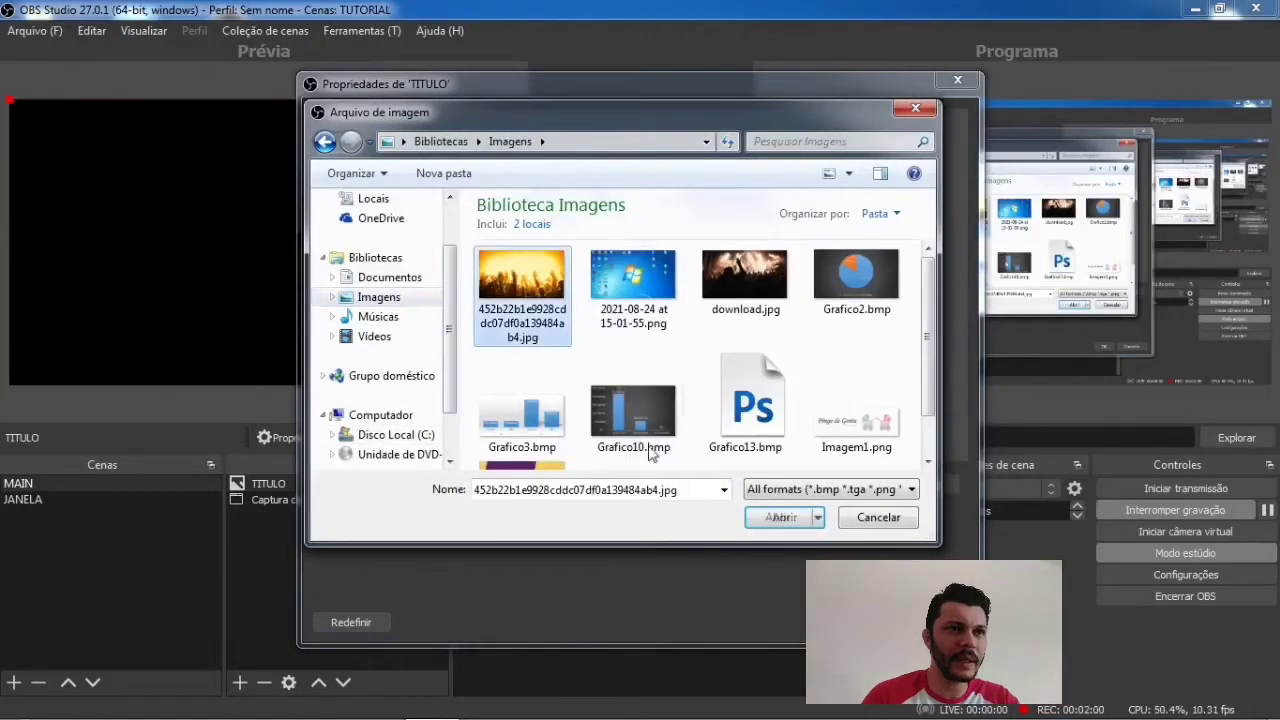
click(779, 517)
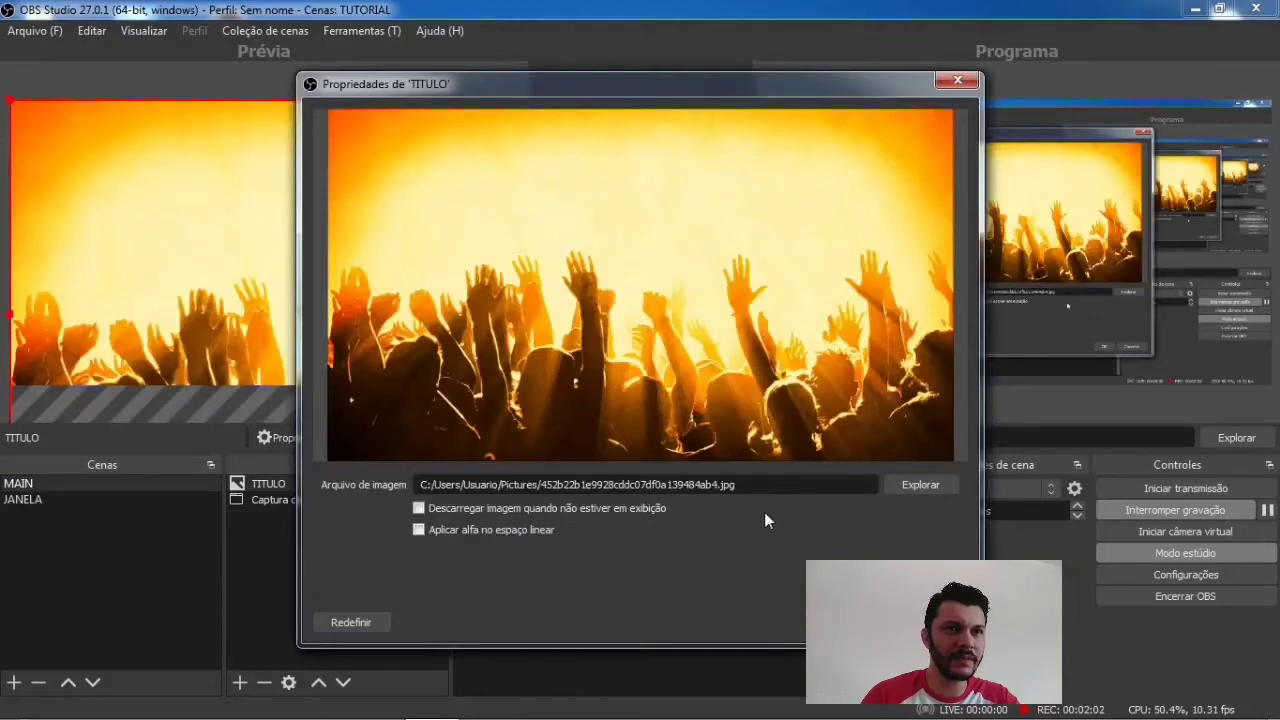
click(870, 622)
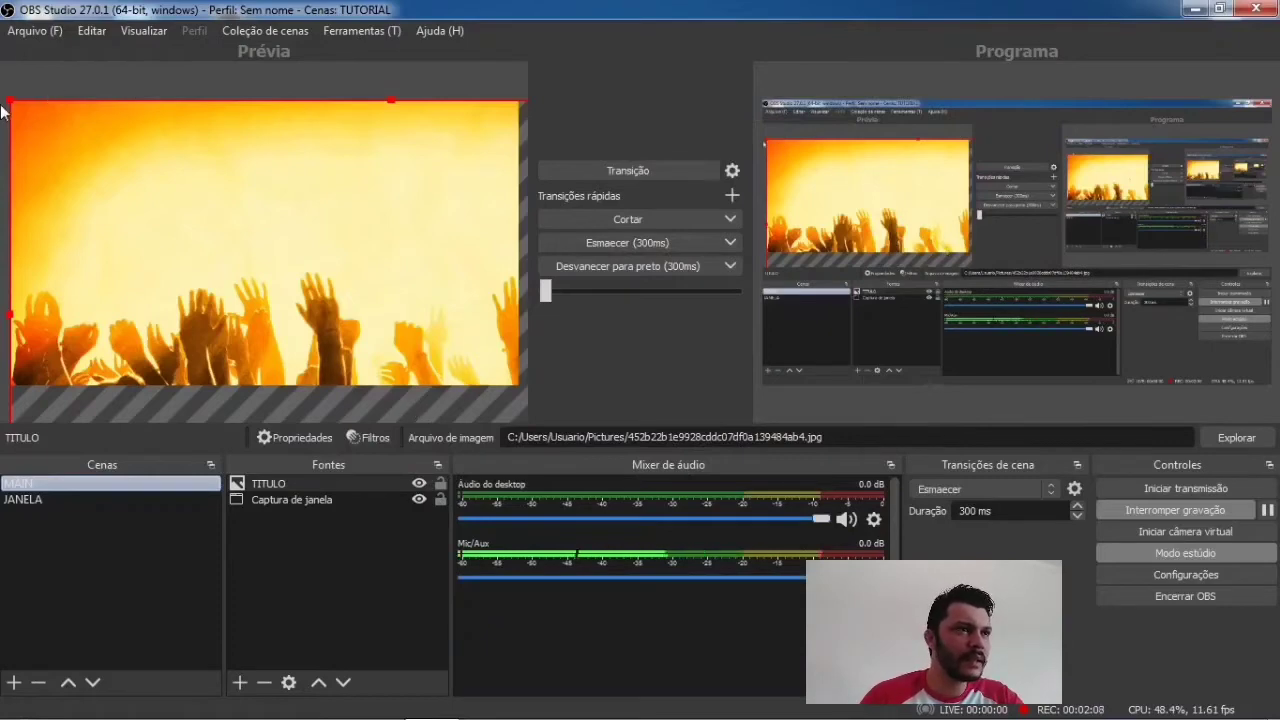
Resize and reposition the TITULO image in the preview so it fills the whole canvas
drag(10, 100, 328, 278)
drag(430, 348, 126, 174)
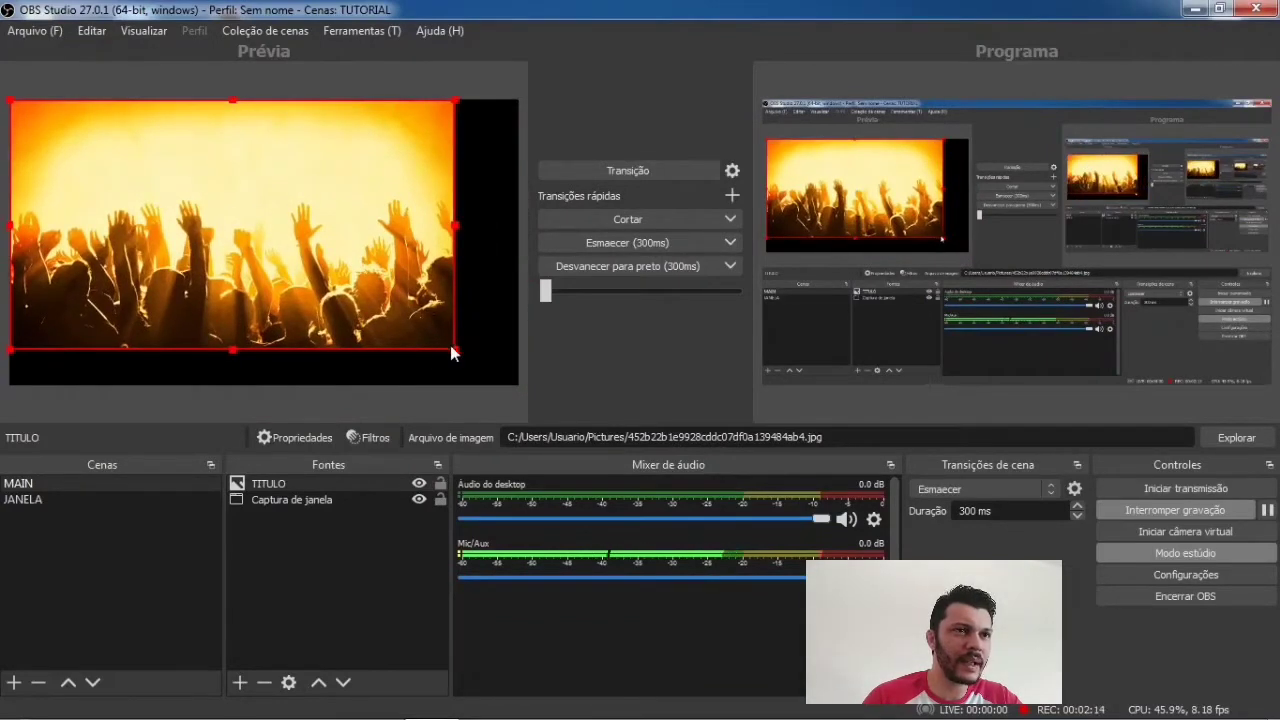
drag(452, 348, 514, 388)
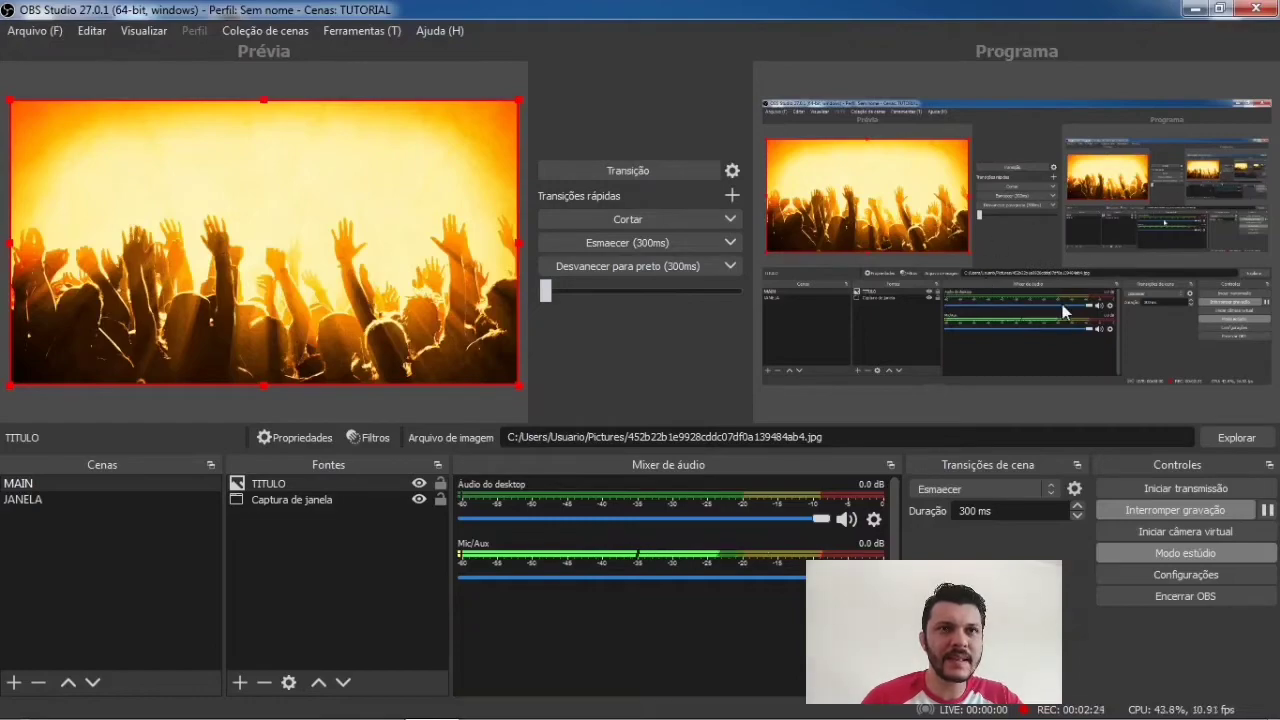
click(645, 168)
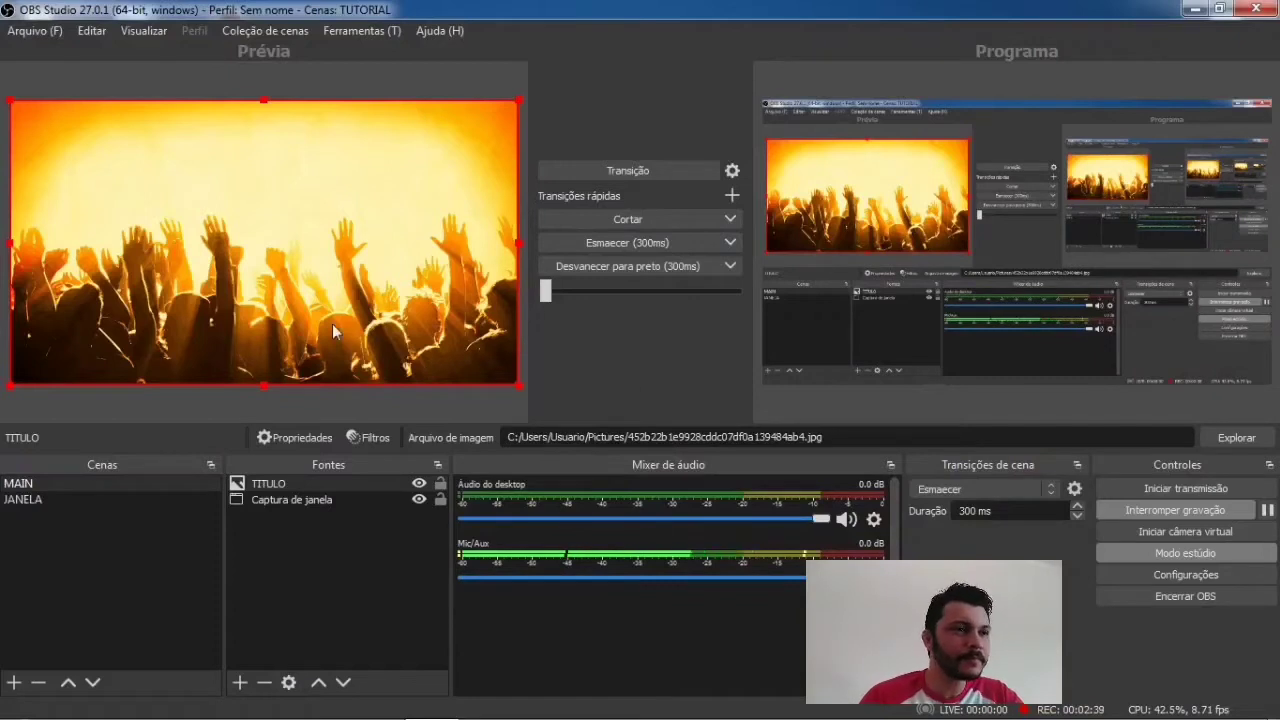
Add a new scene named CAMERA1
click(14, 683)
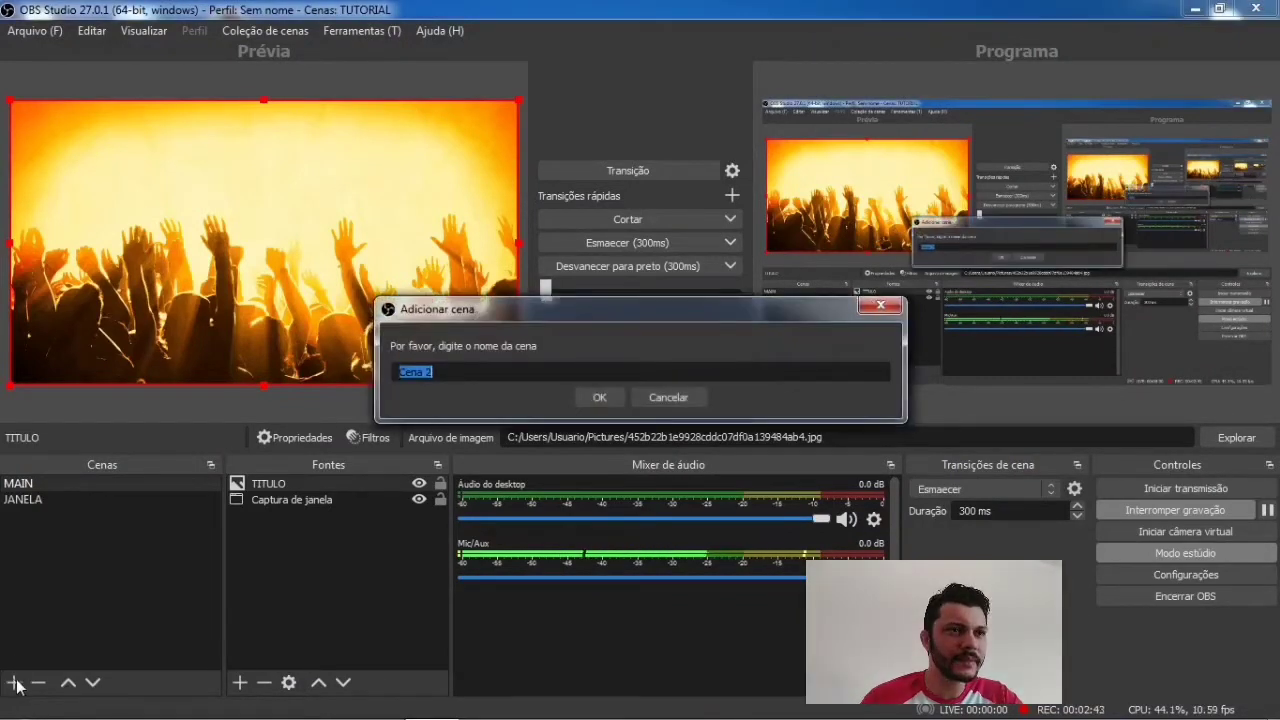
text(C)
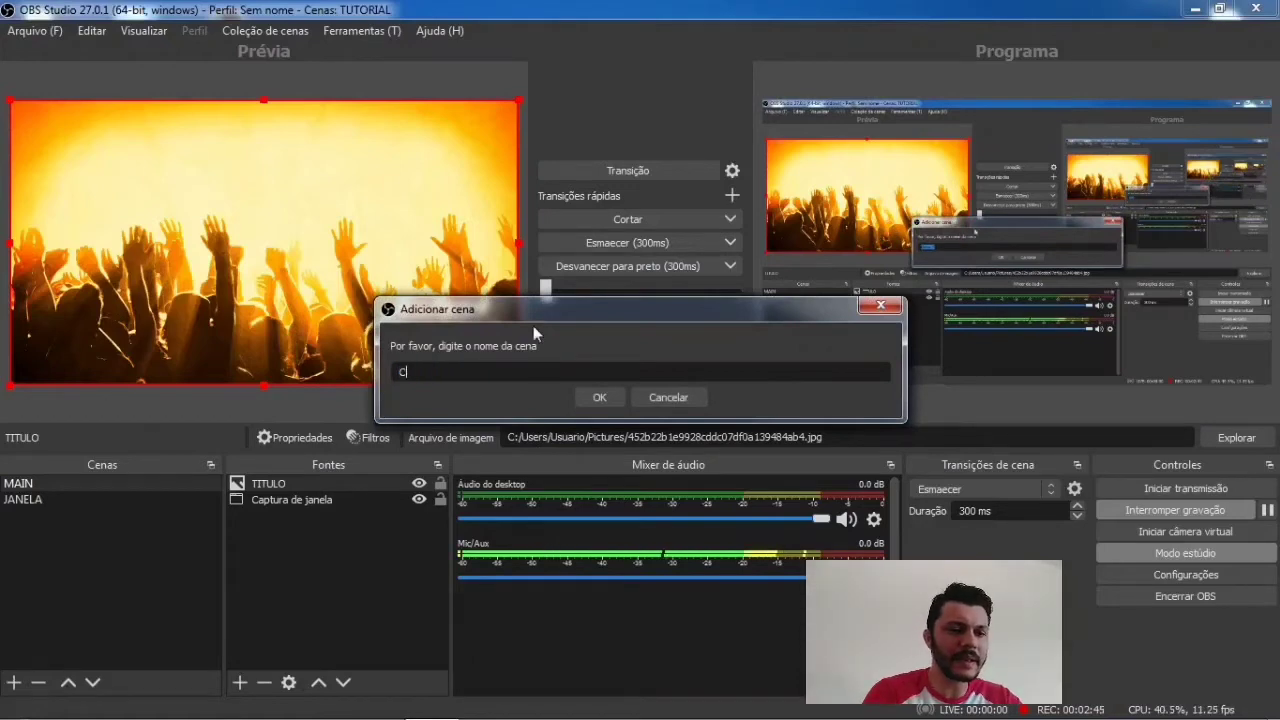
text(AMERA 1)
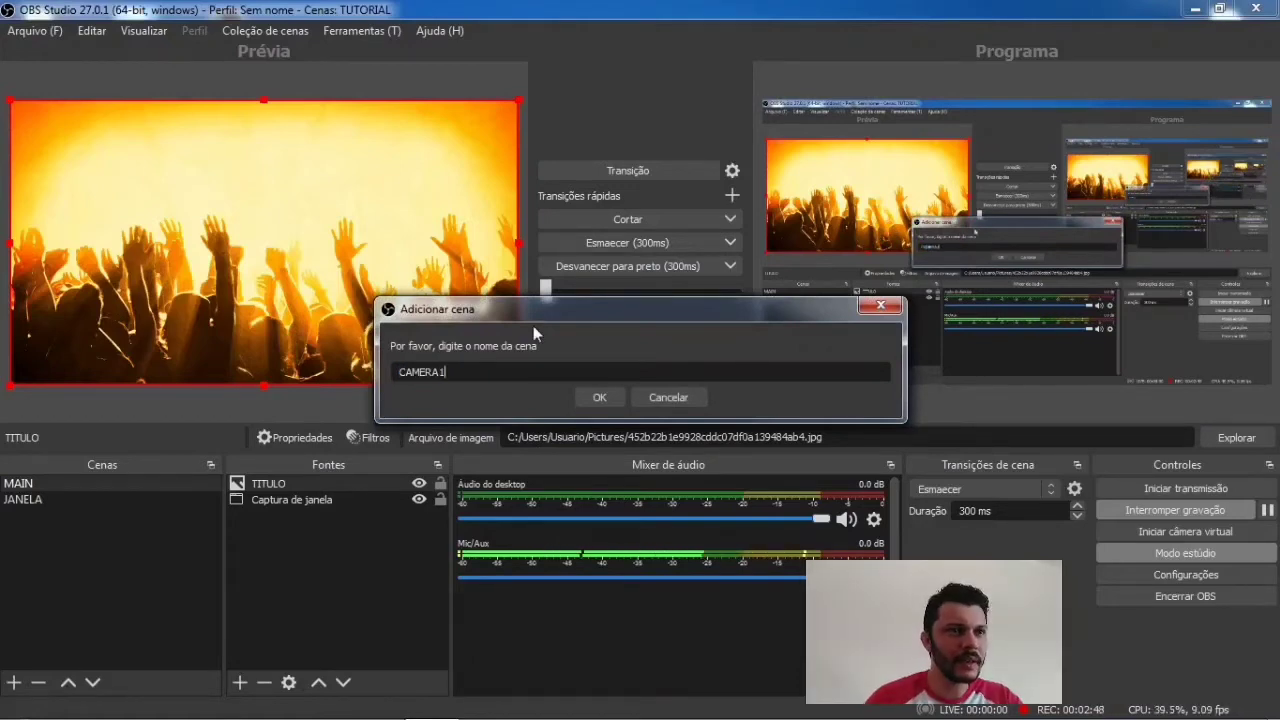
click(600, 398)
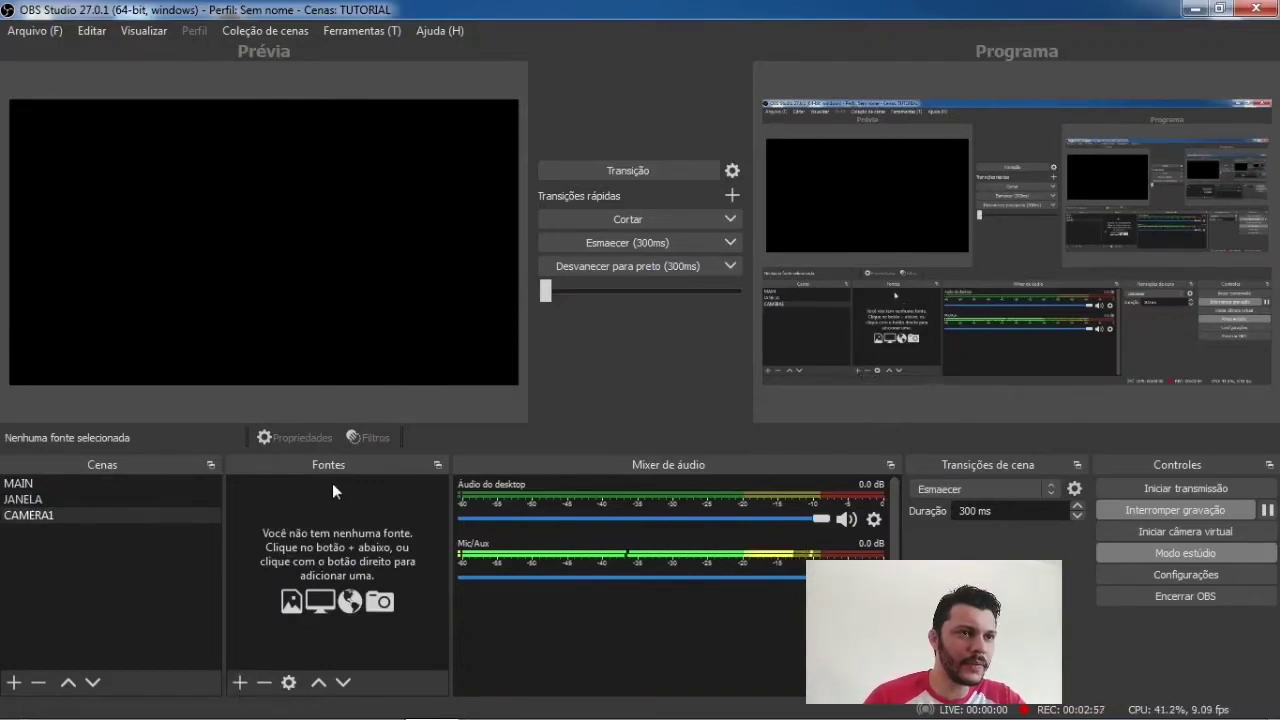
Start adding a new video capture device source to the CAMERA1 scene and name it CAM1
click(238, 683)
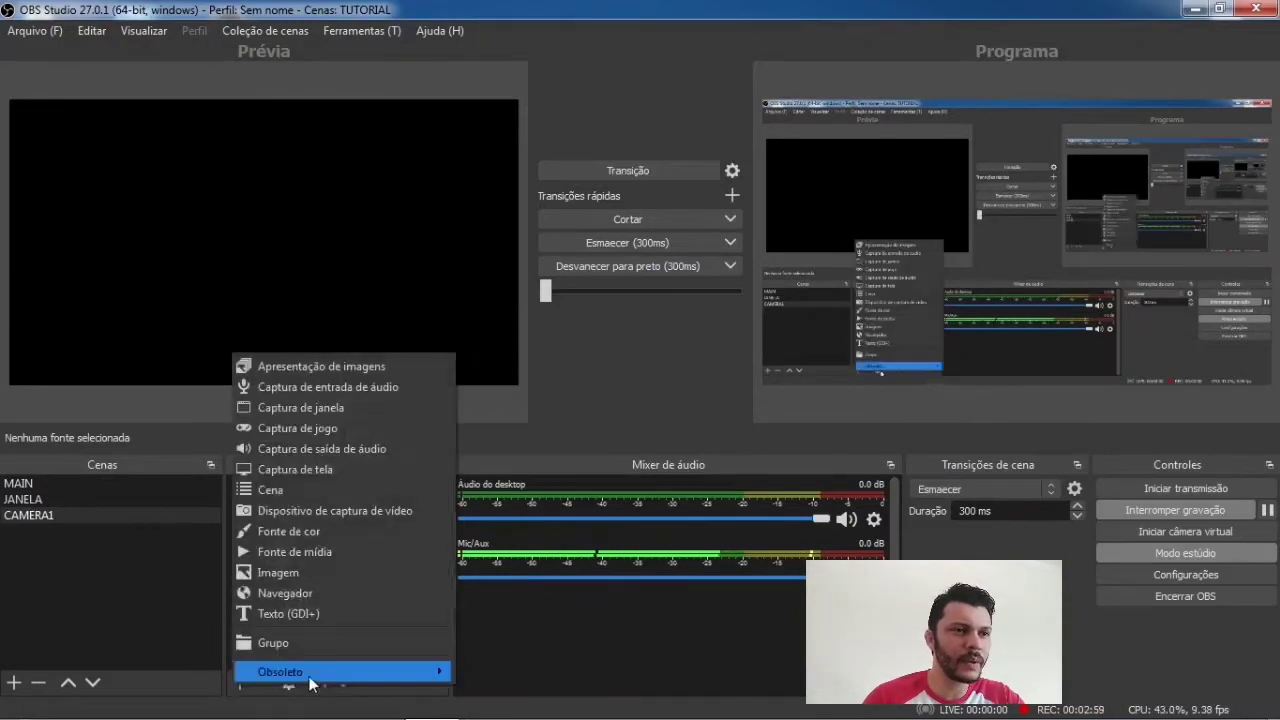
click(433, 513)
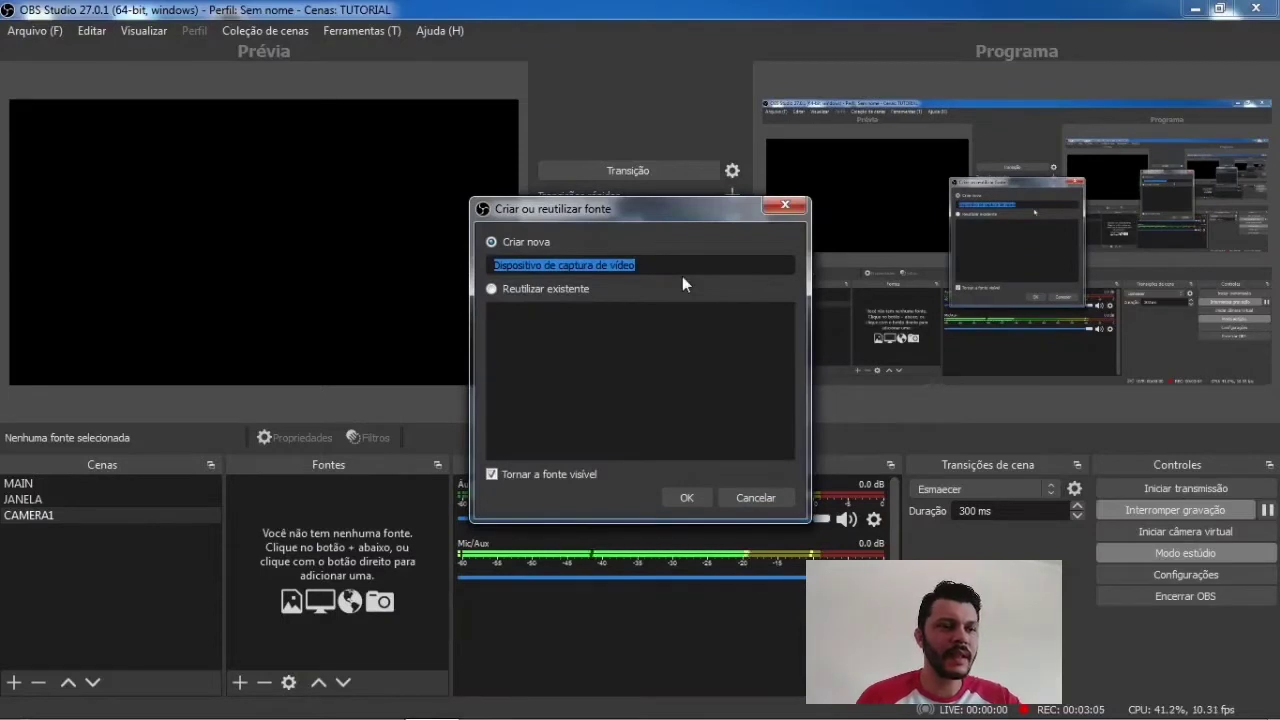
text(CAM)
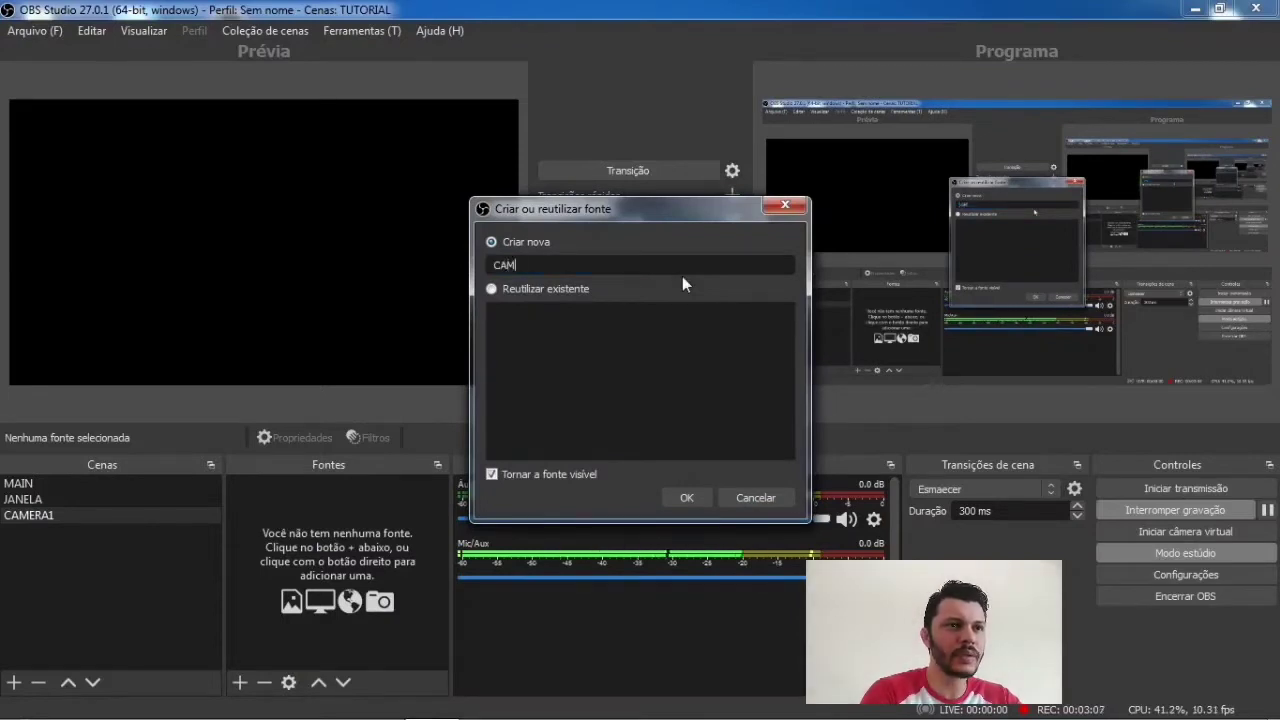
text(1)
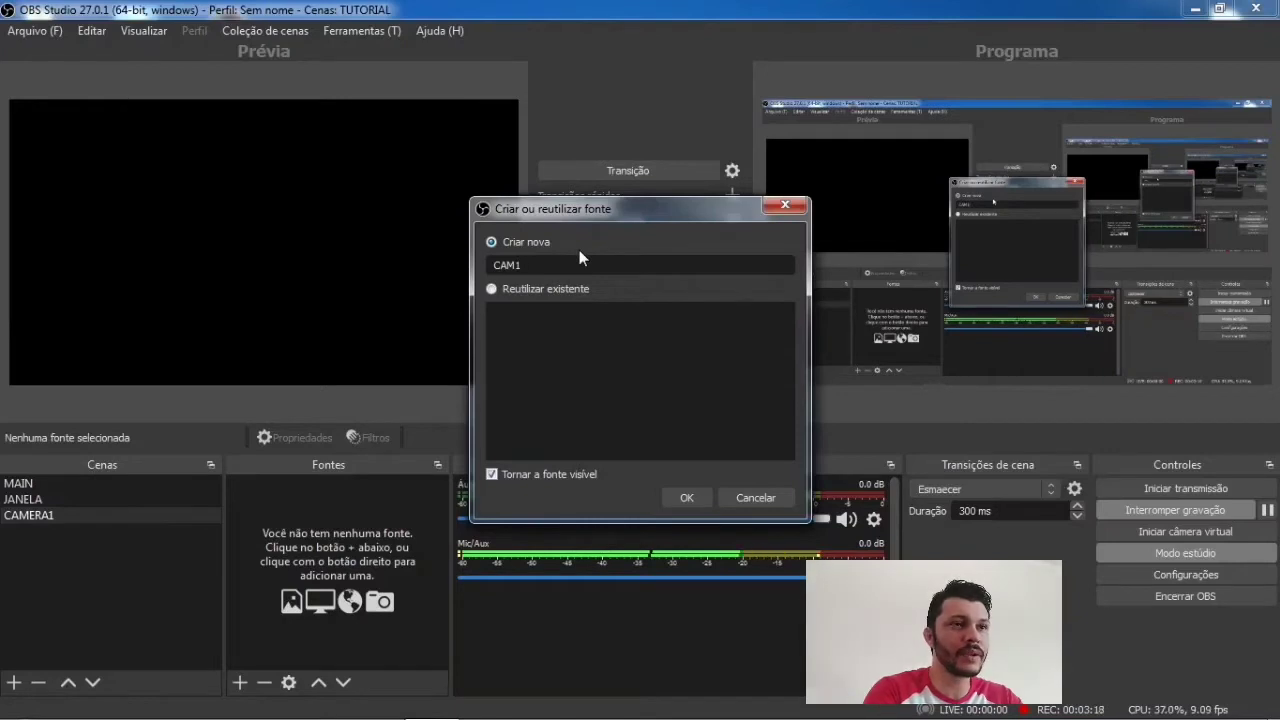
Try to create the video capture source under the name CAMERA1
key(BackSpace)
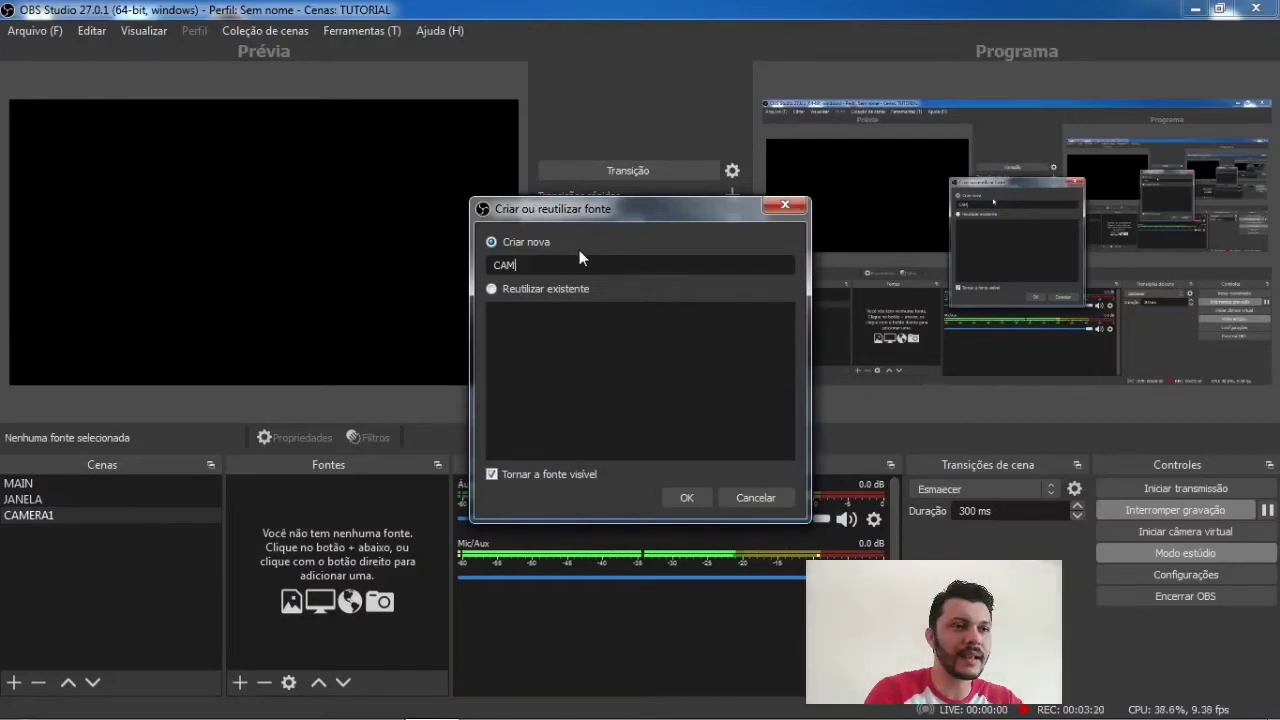
text(ERA1)
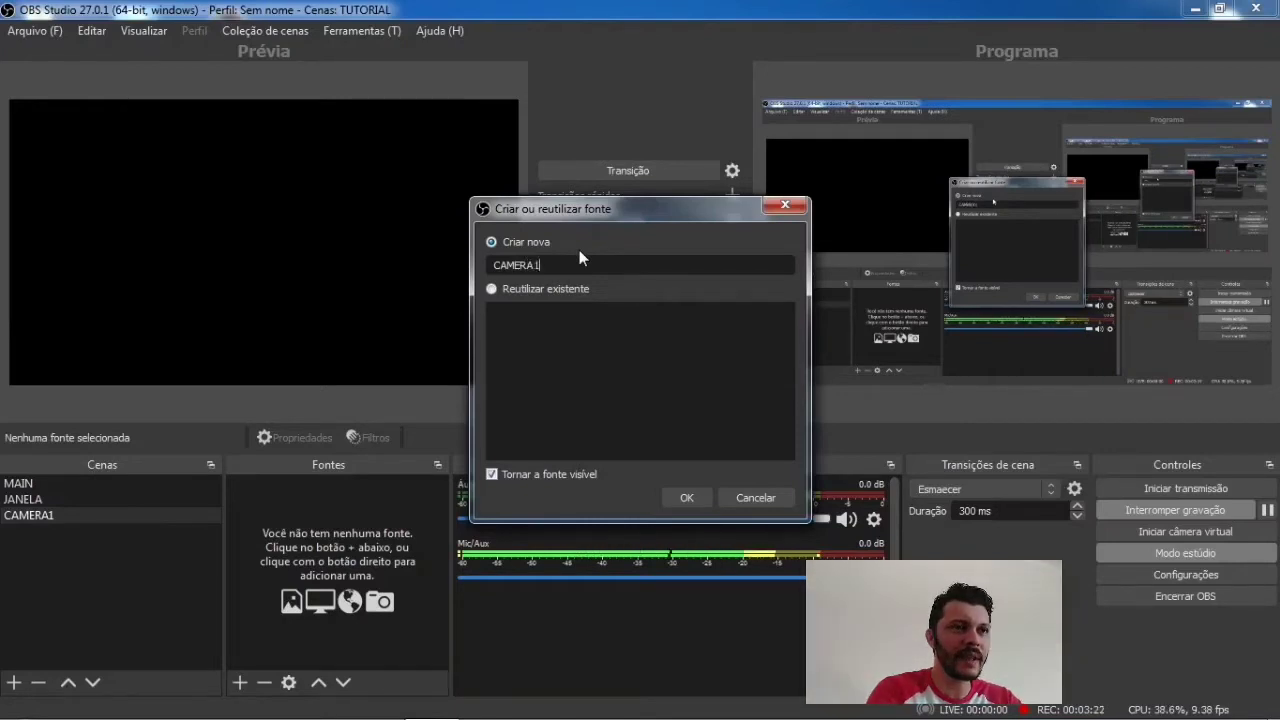
click(687, 498)
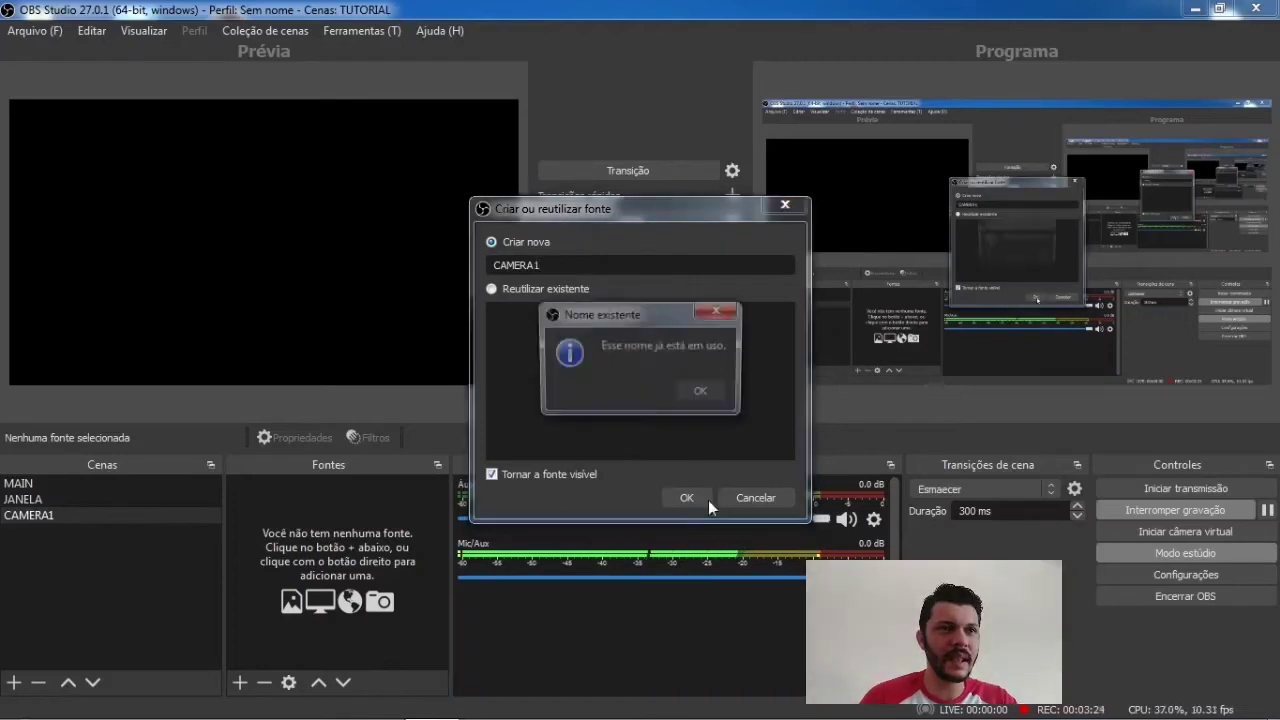
click(710, 393)
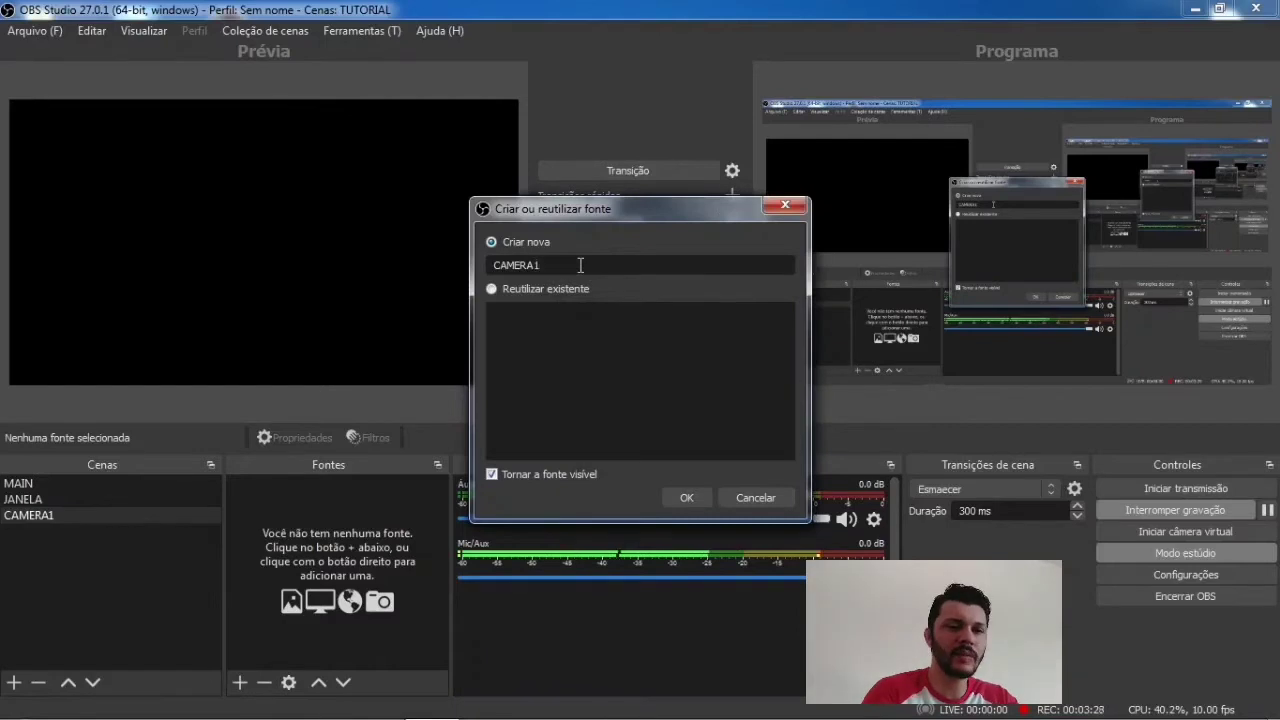
Shorten the new video capture source's name to CAM1 and create it in the CAMERA1 scene
key(Left)
key(BackSpace)
key(BackSpace)
key(BackSpace)
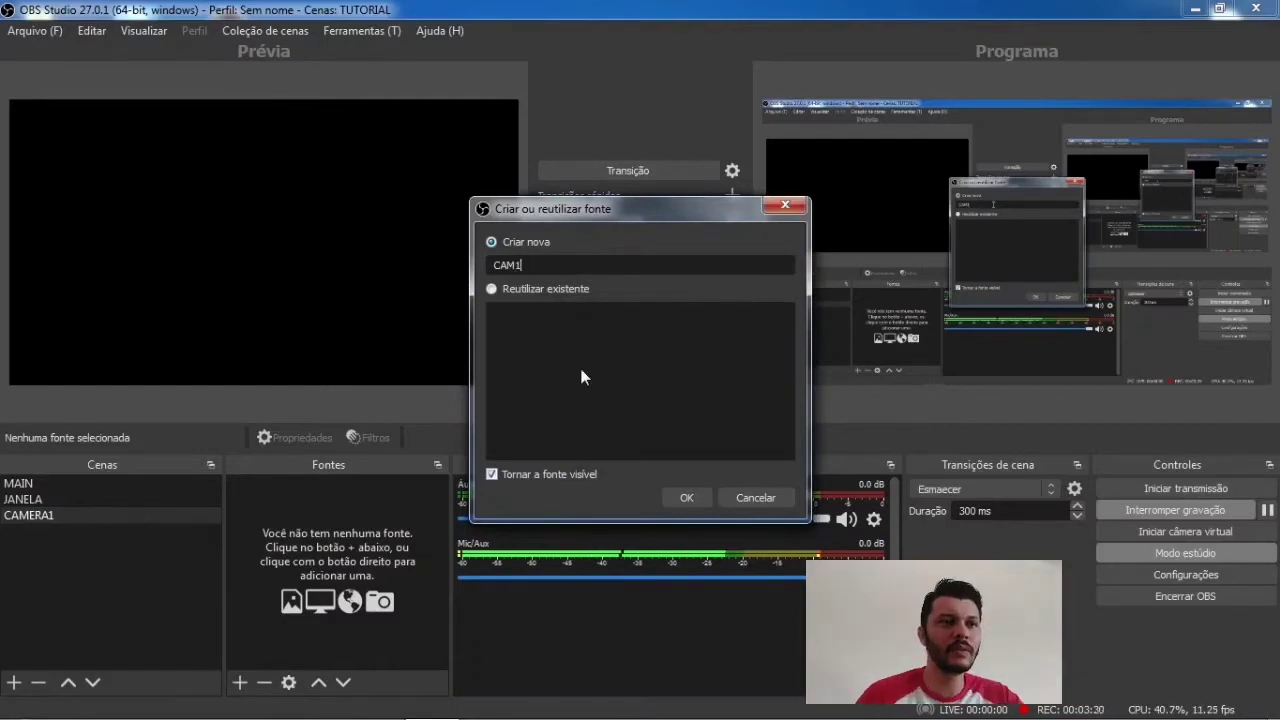
click(687, 498)
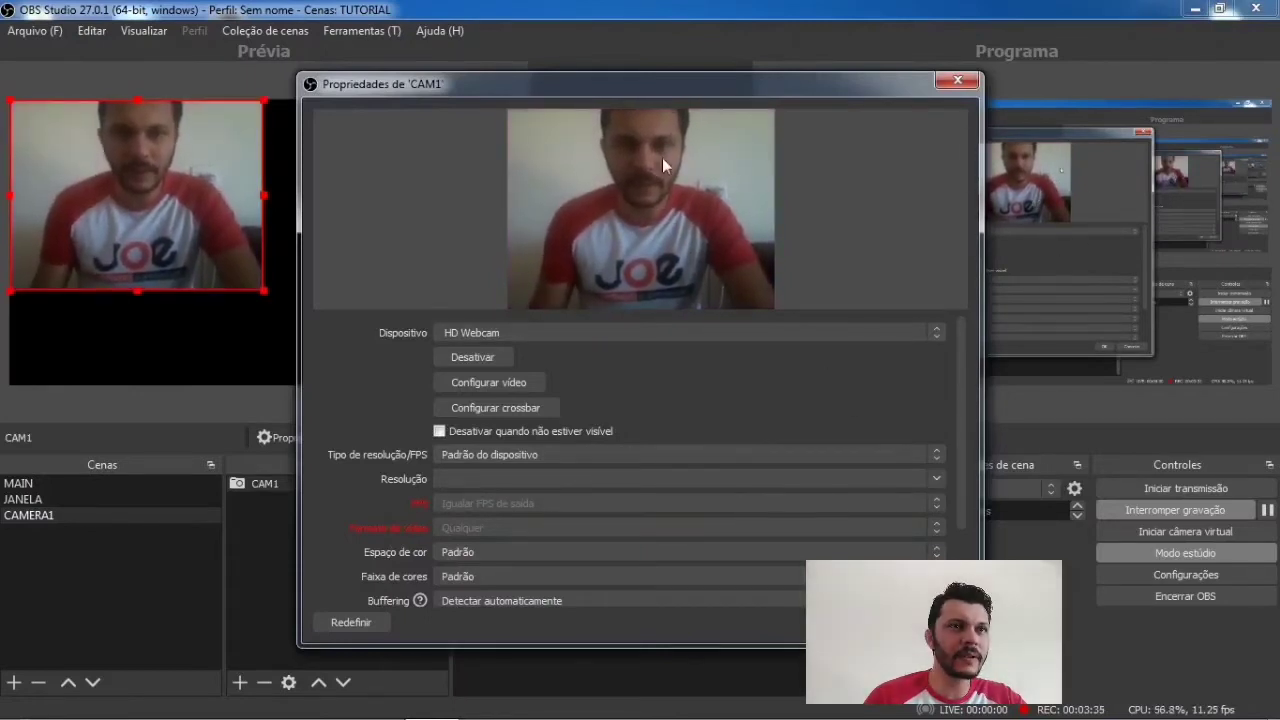
Choose HD Webcam as the capture device for CAM1 and accept the source properties
click(572, 333)
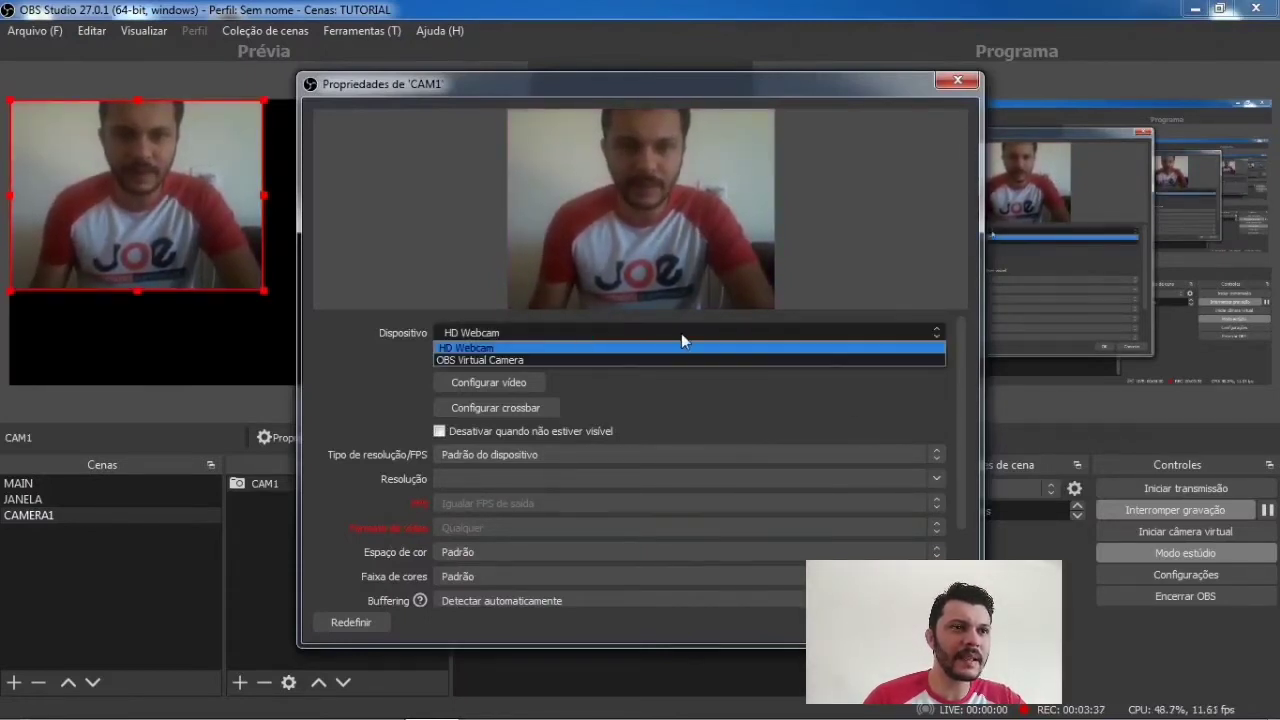
click(849, 212)
click(561, 328)
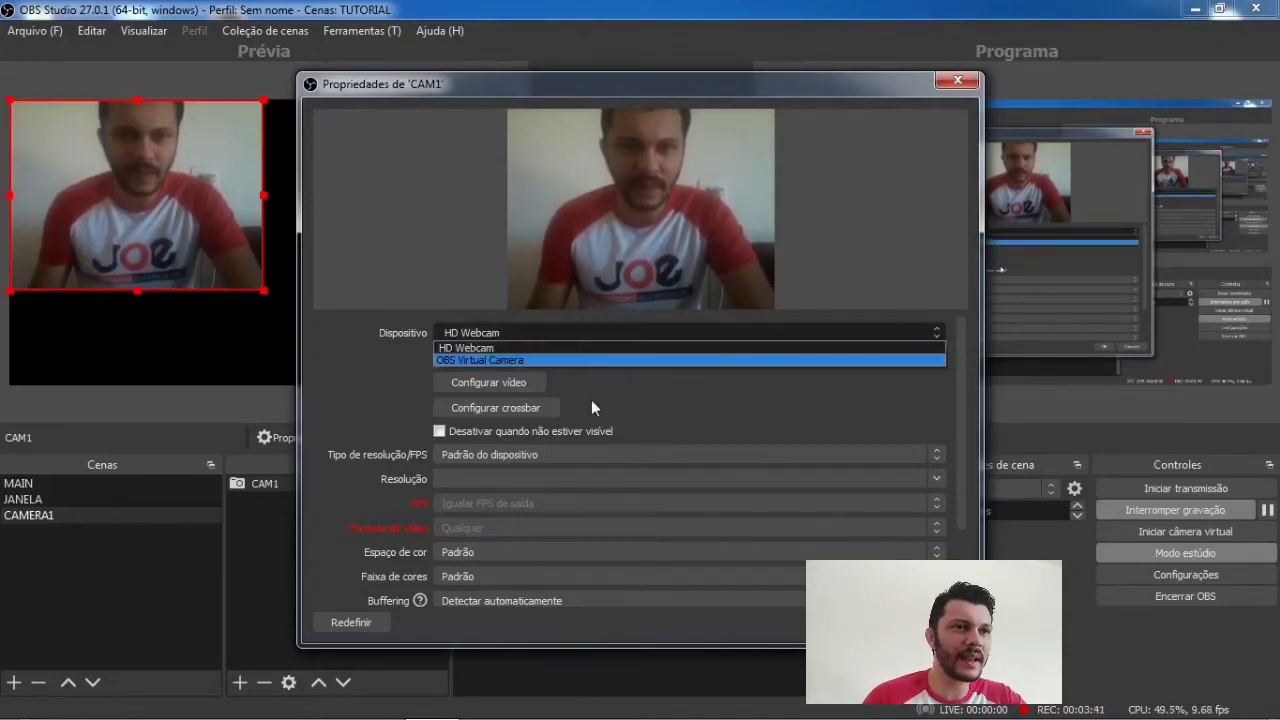
click(538, 348)
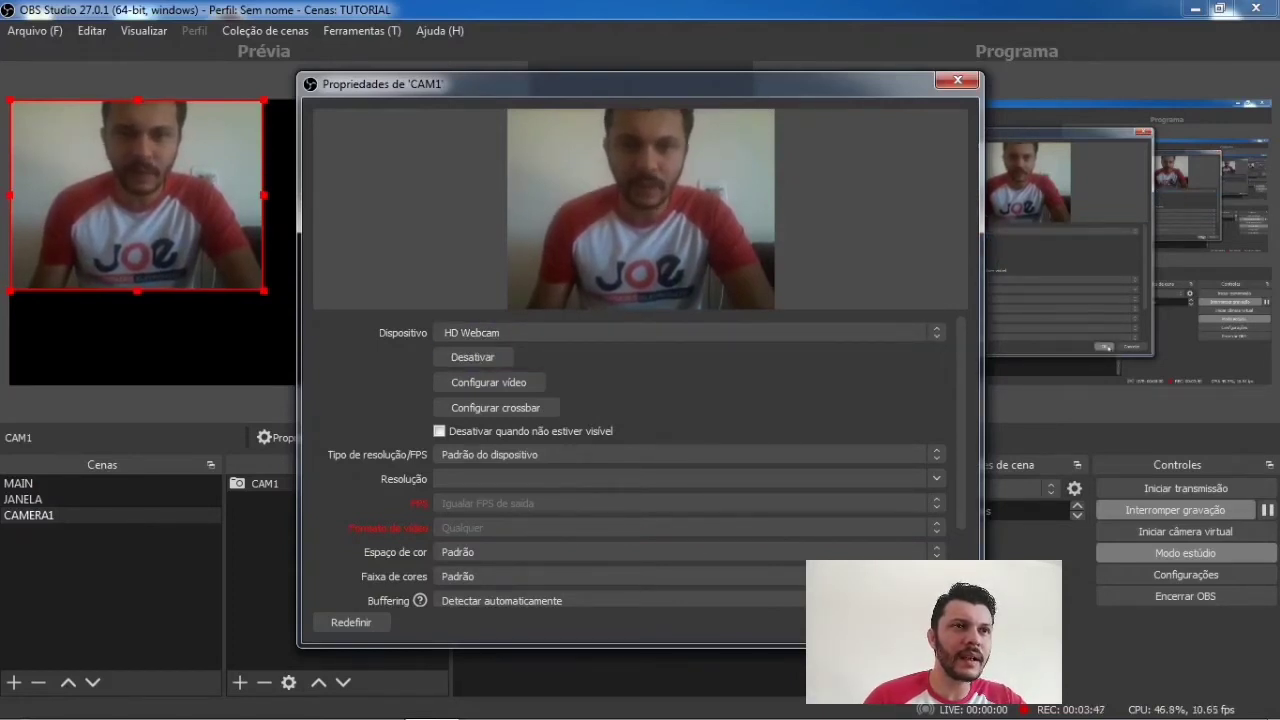
click(866, 622)
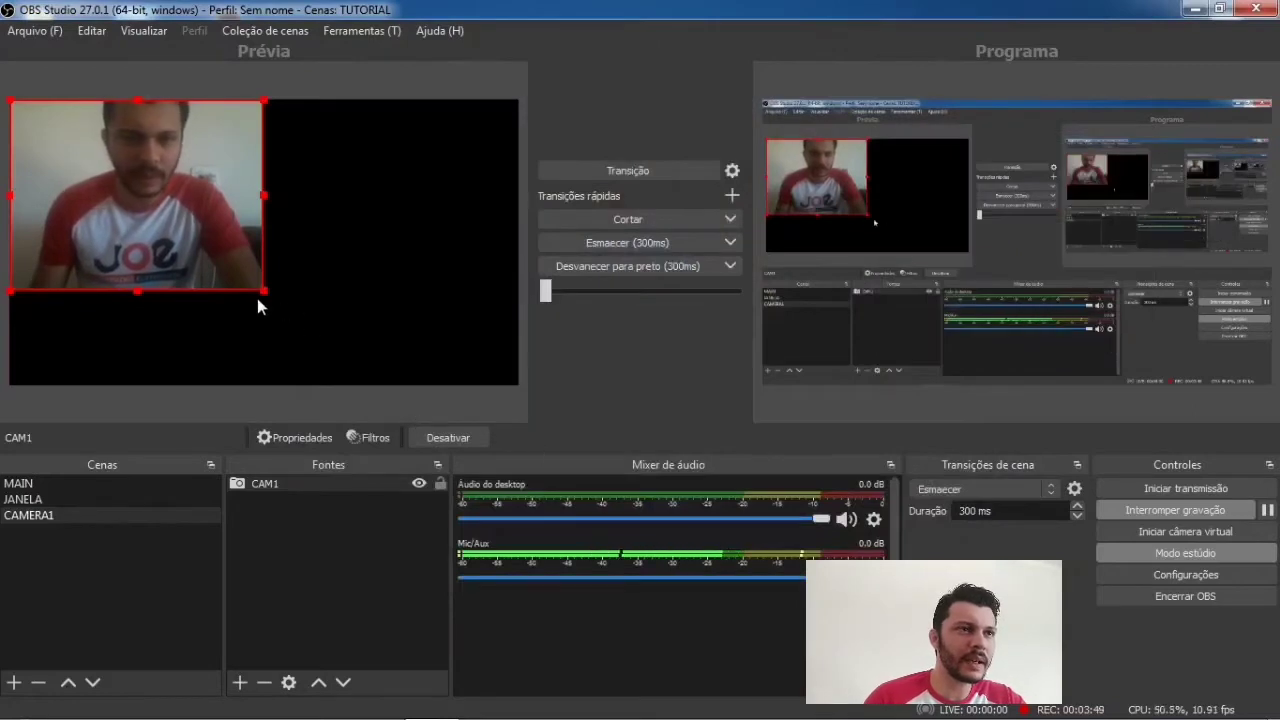
Enlarge and centre the CAM1 image to span the full canvas width, then align its upper edge with the canvas top
drag(259, 296, 380, 384)
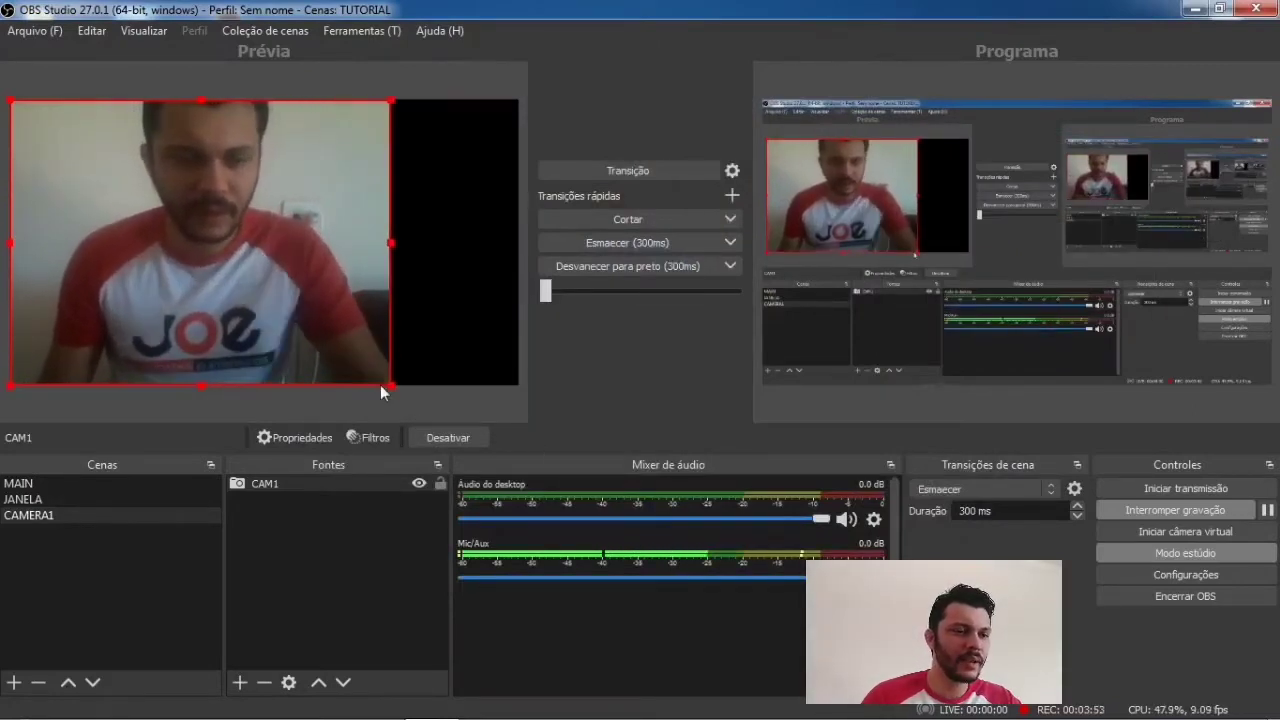
key(ctrl+d)
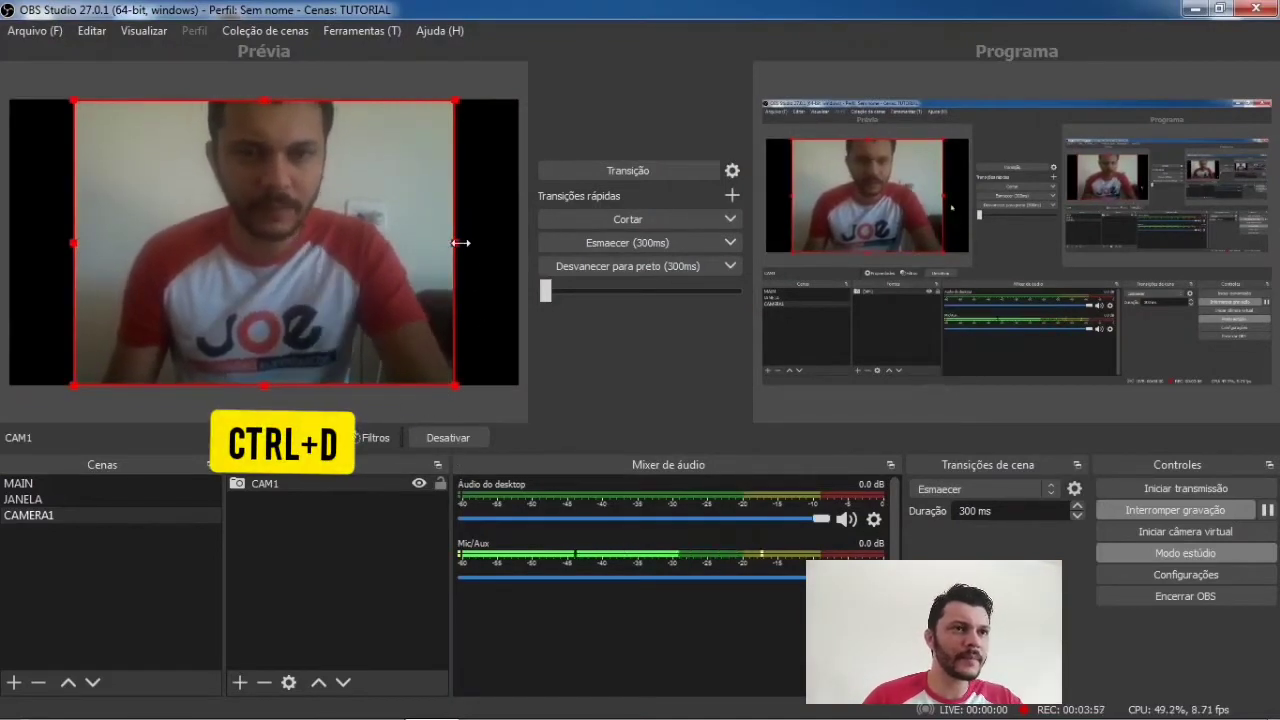
drag(456, 240, 580, 321)
key(ctrl+d)
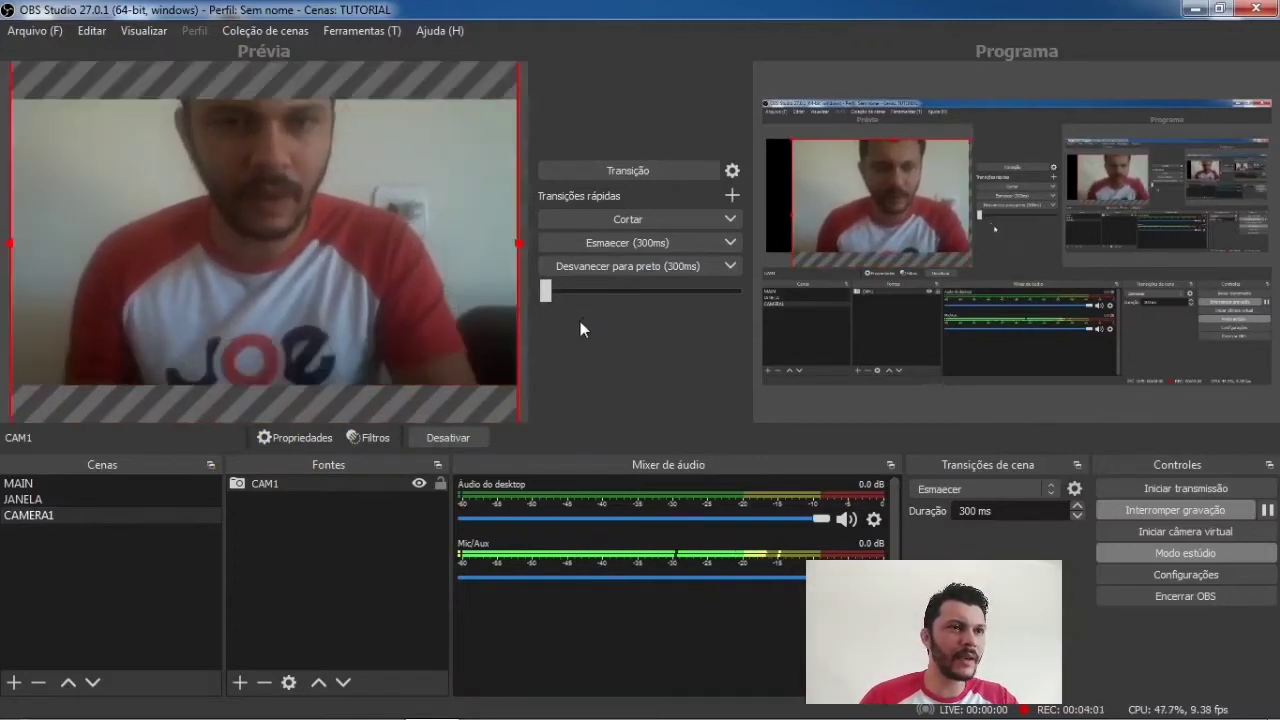
drag(395, 272, 384, 301)
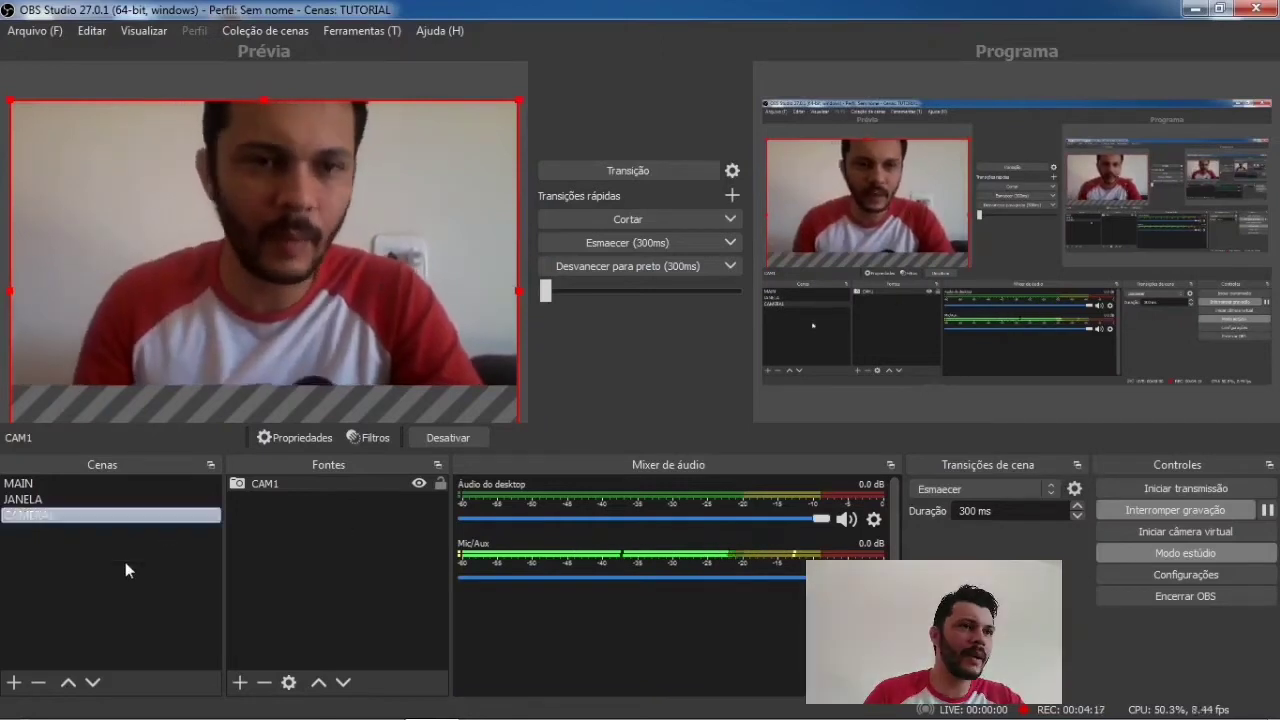
Preview the MAIN, JANELA and CAMERA1 scenes in turn, ending on CAMERA1
click(89, 484)
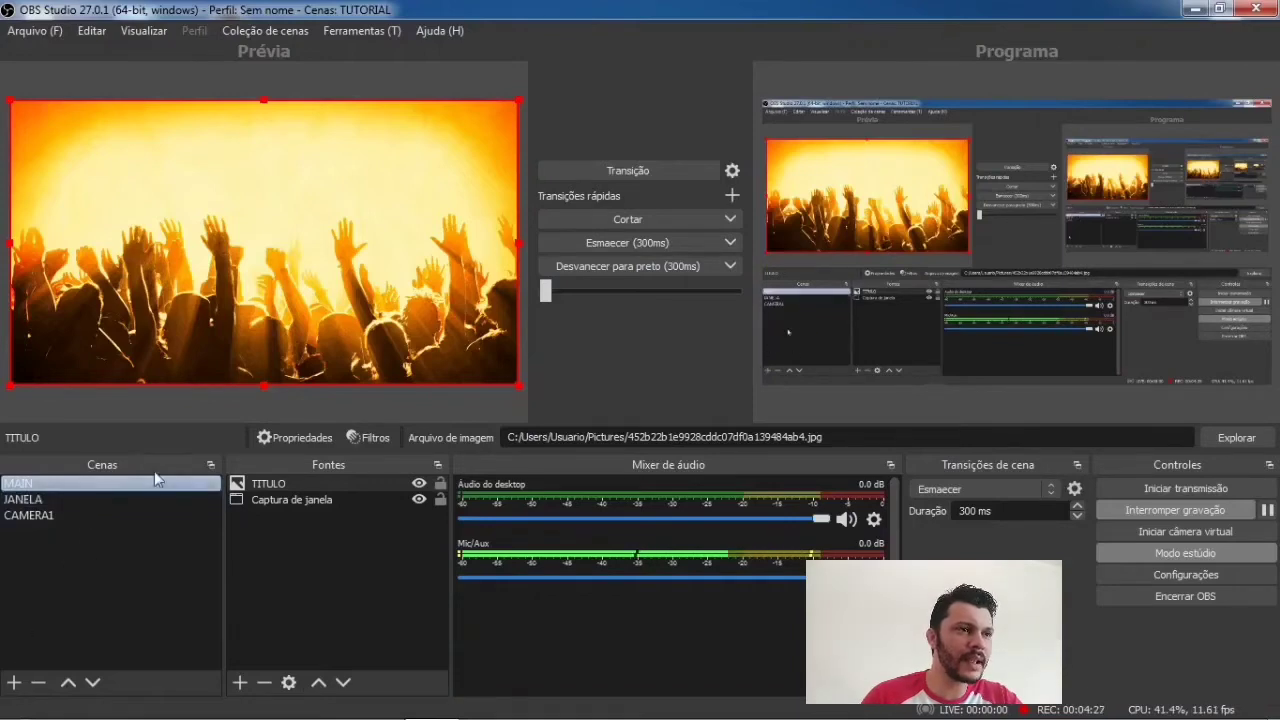
click(65, 495)
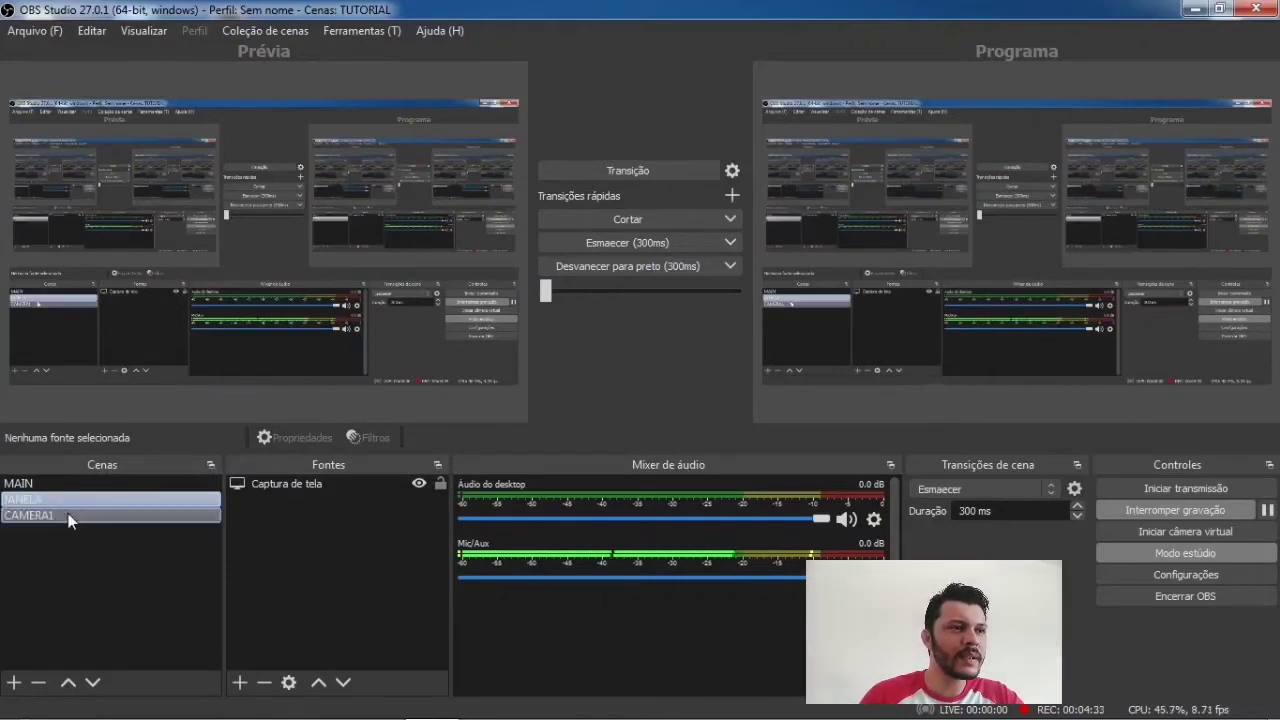
click(66, 515)
click(76, 498)
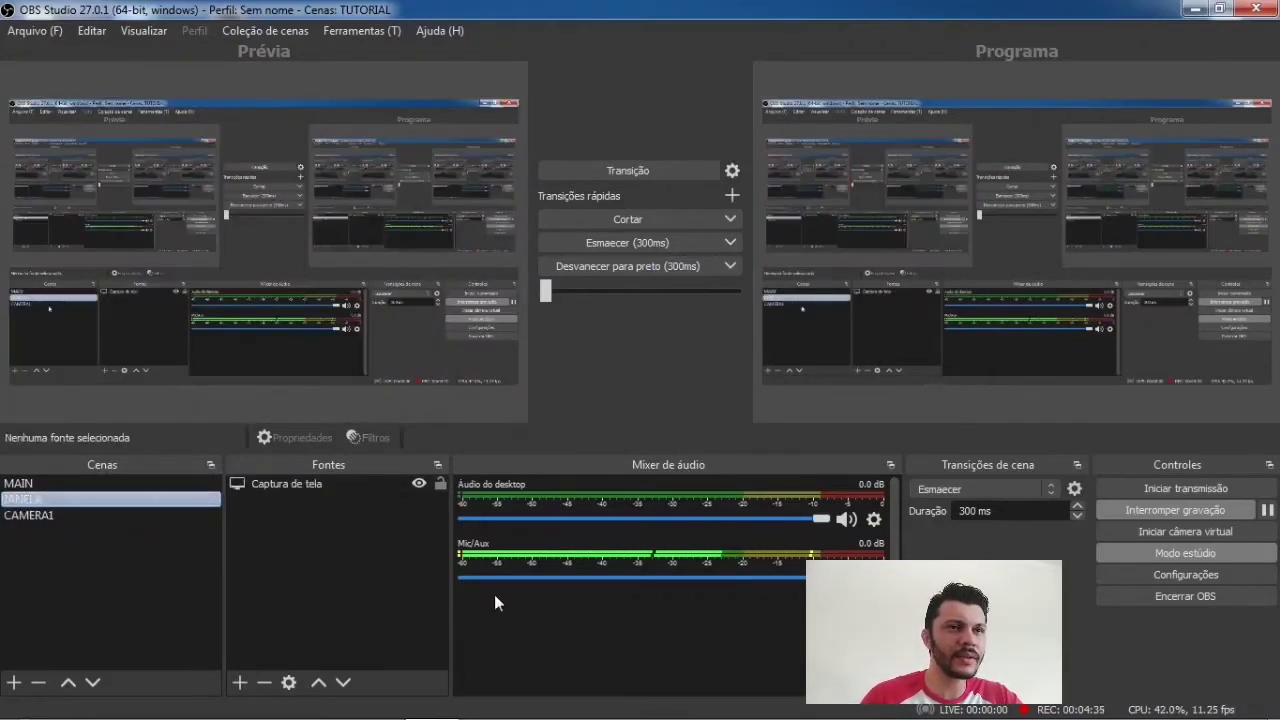
click(78, 511)
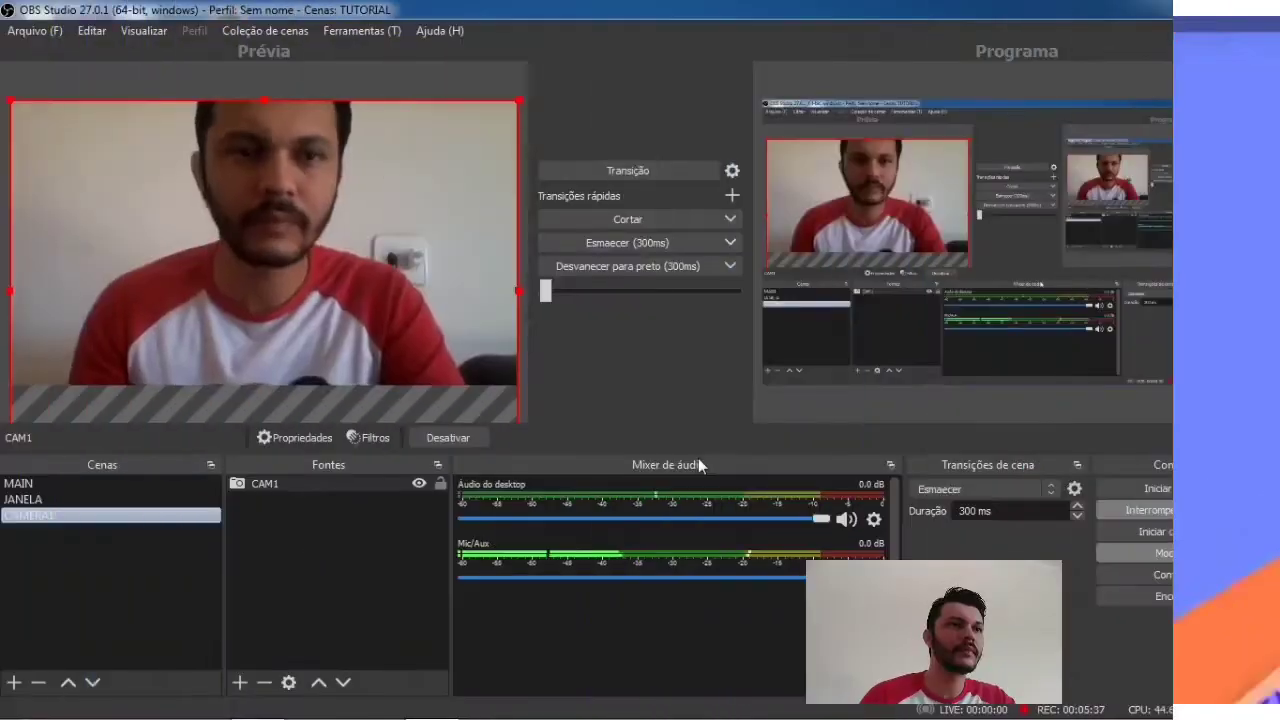
Add a new scene named SLIDE
click(14, 682)
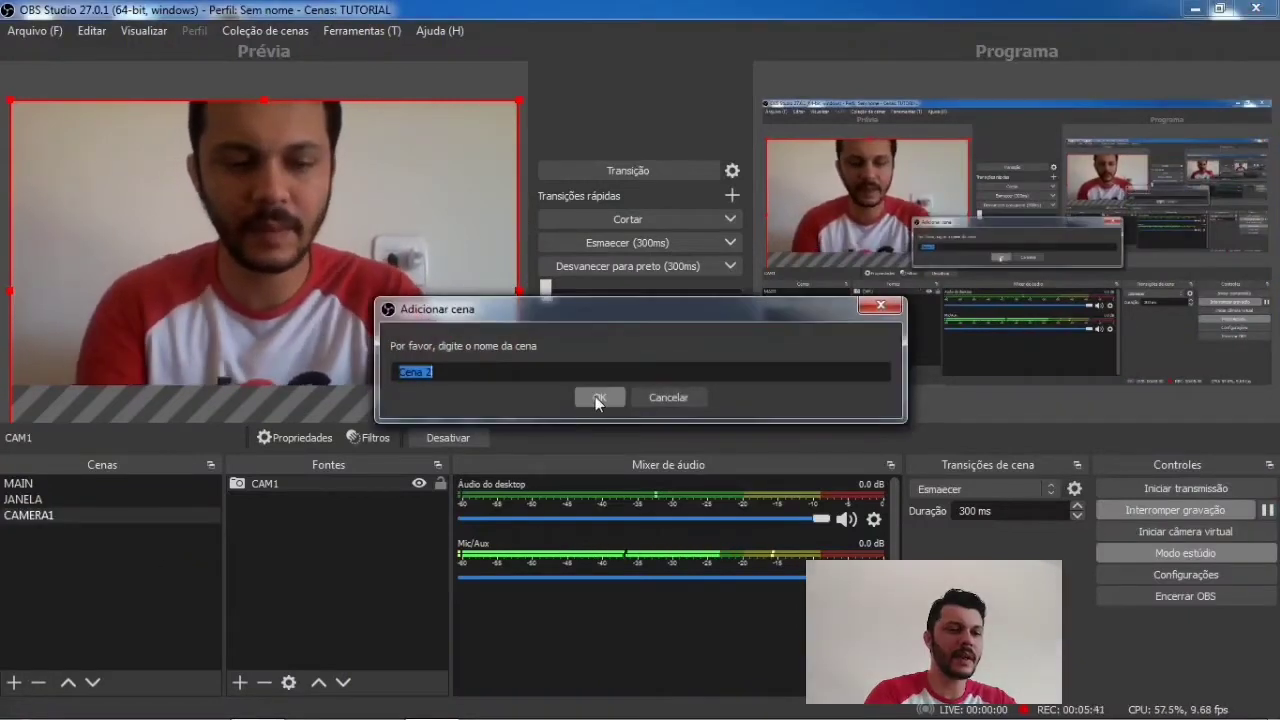
text(SLIDE)
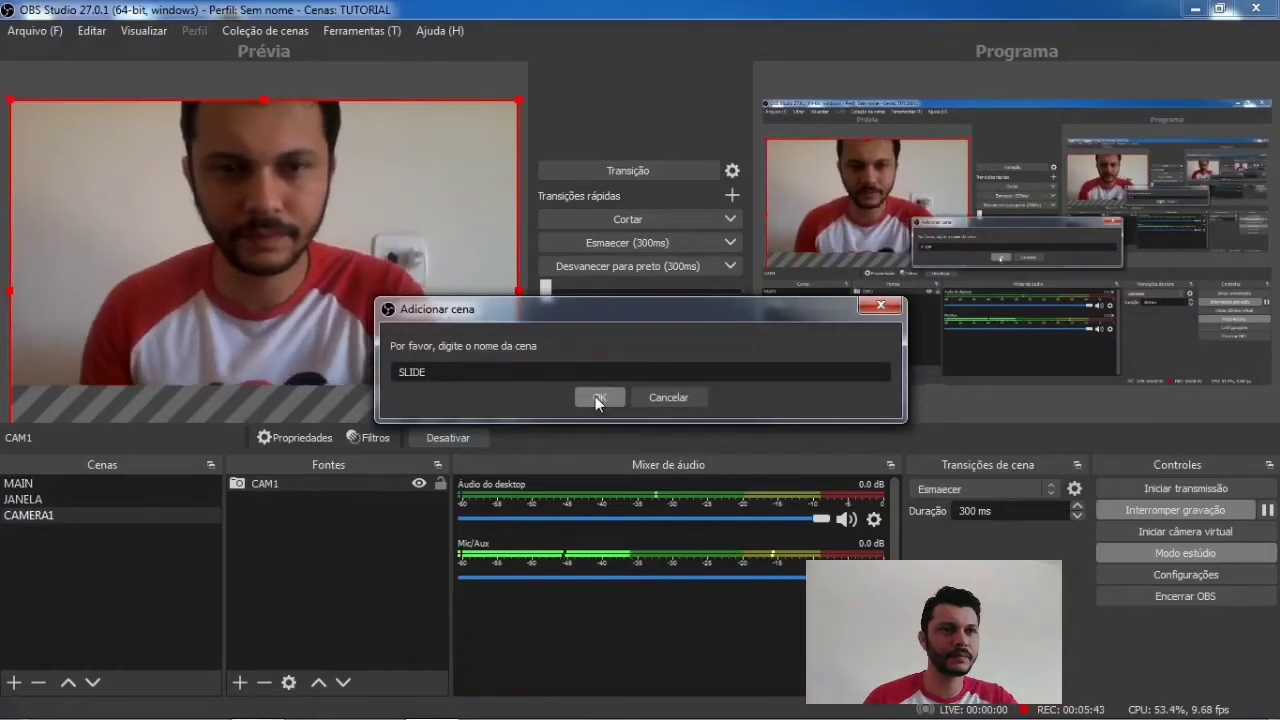
click(598, 397)
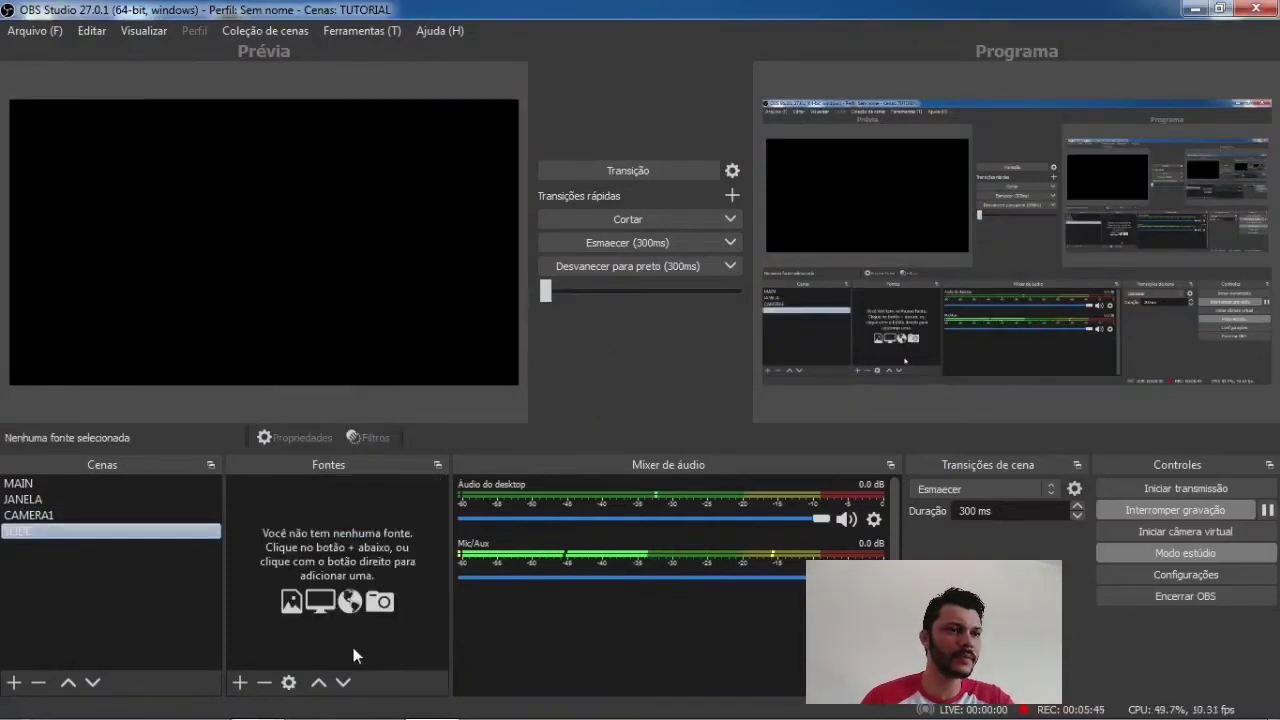
Add an image slideshow source (Apresentação de imagens) named SLIDE1 to the SLIDE scene
click(240, 683)
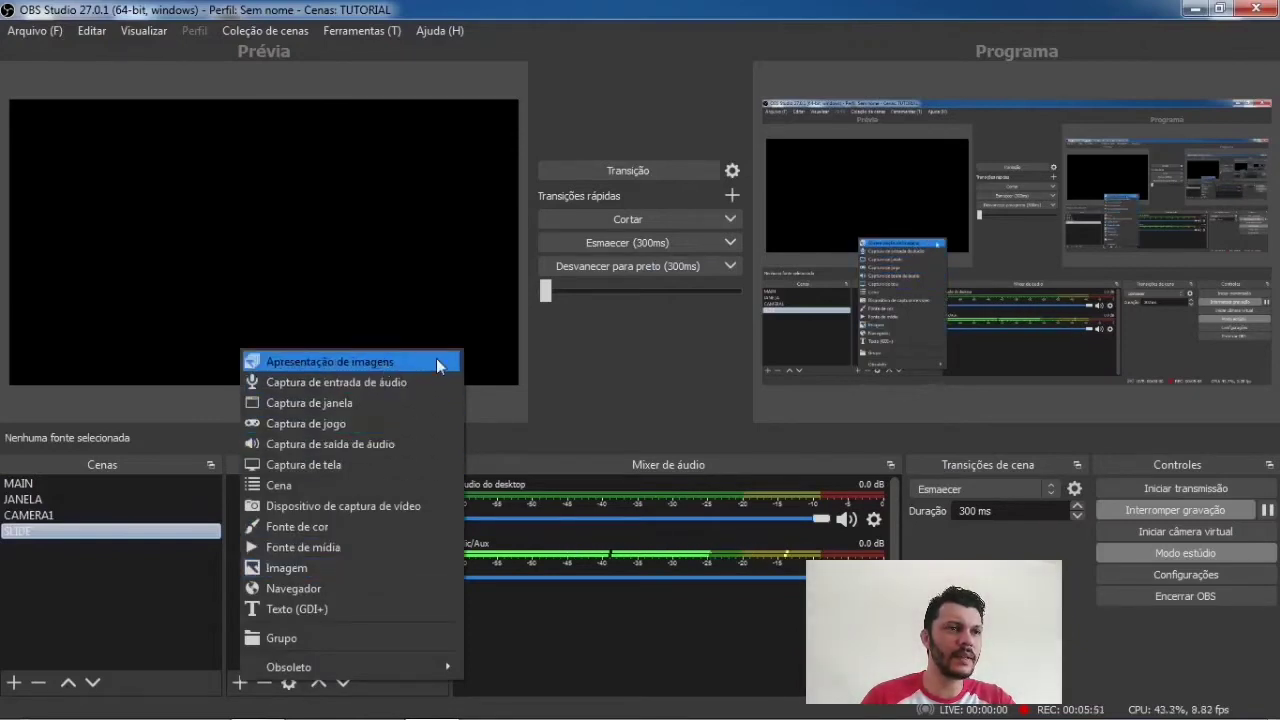
click(437, 363)
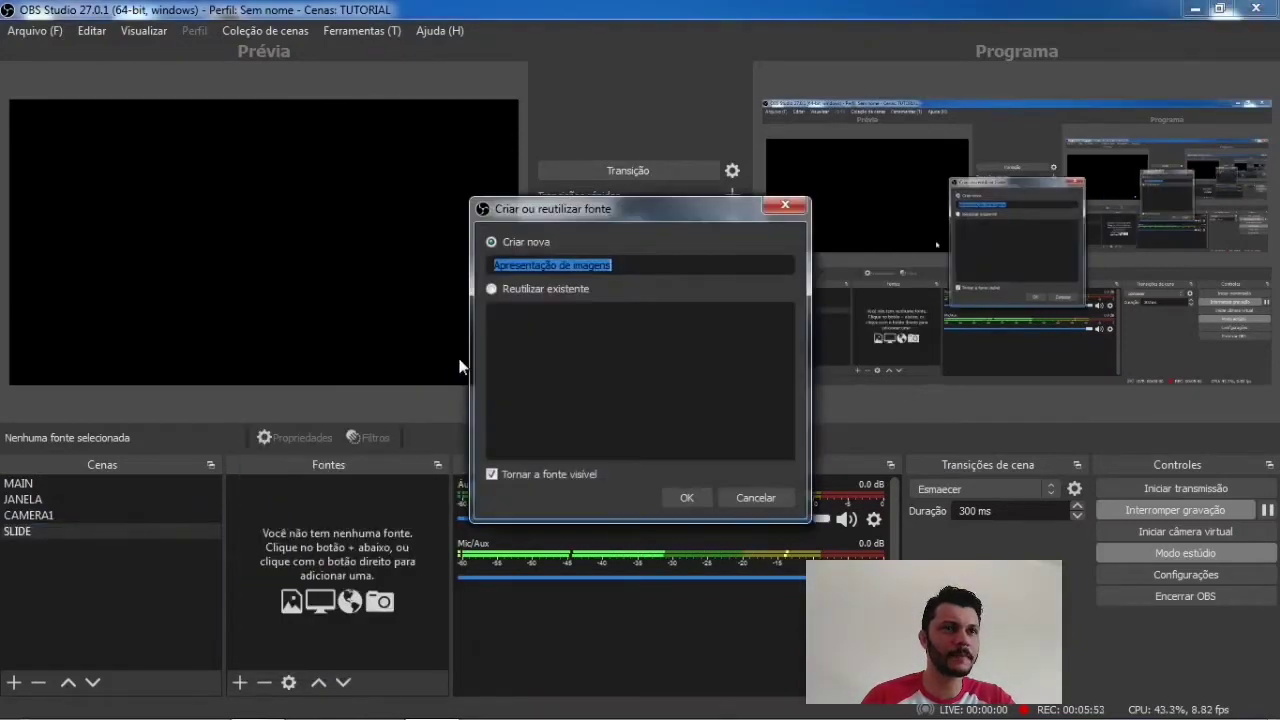
text(SL)
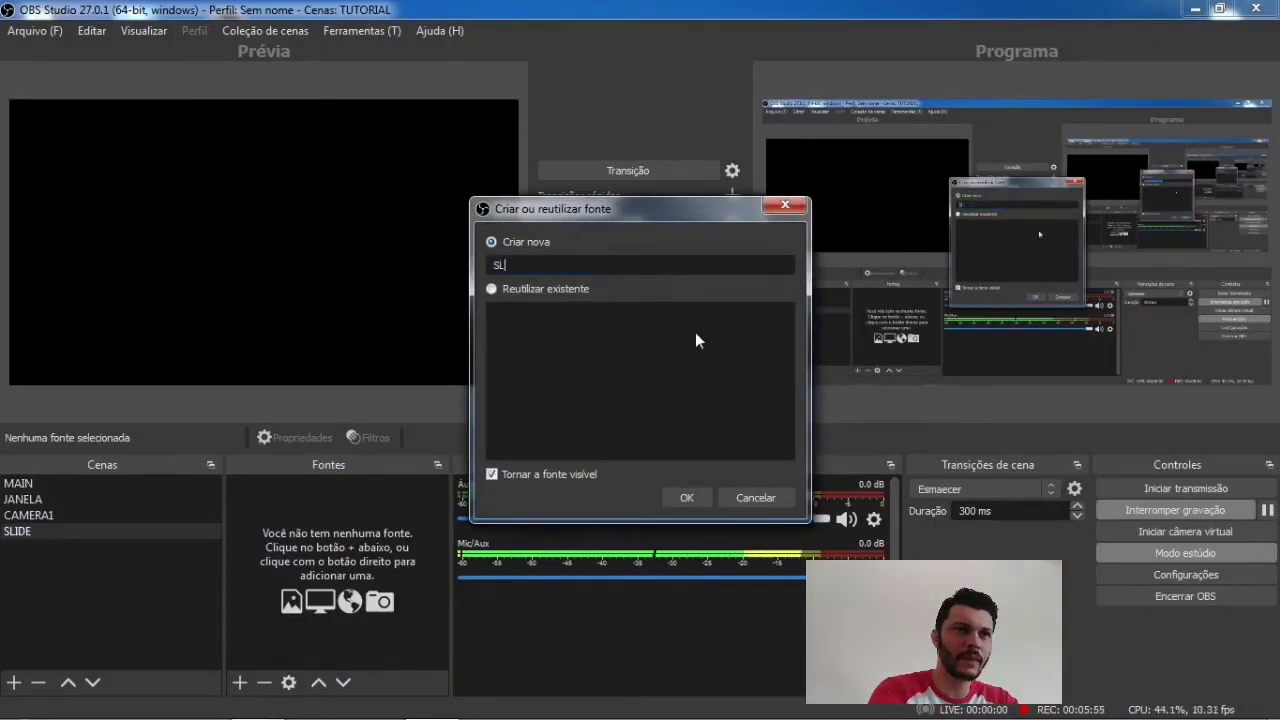
text(IDE1)
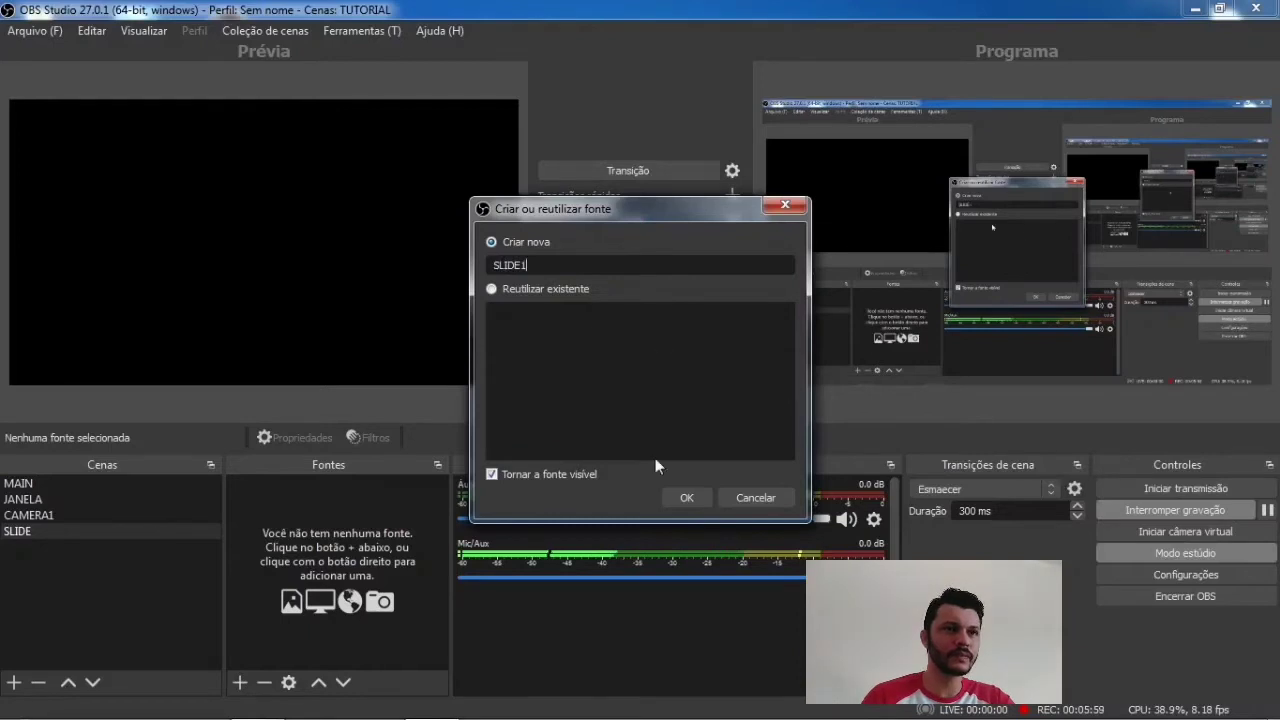
click(690, 499)
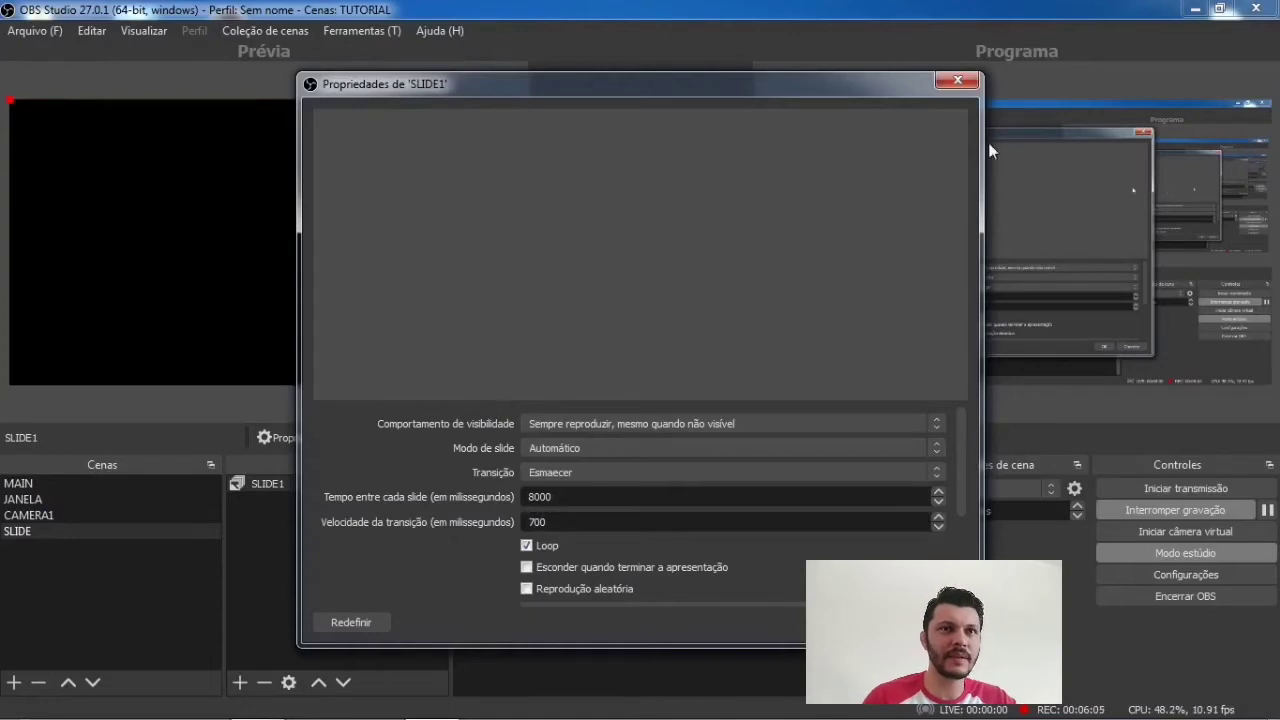
Switch to the desktop, open TRABALHO 02-09.pptx in PowerPoint and enable editing
mouse_move(1040, 718)
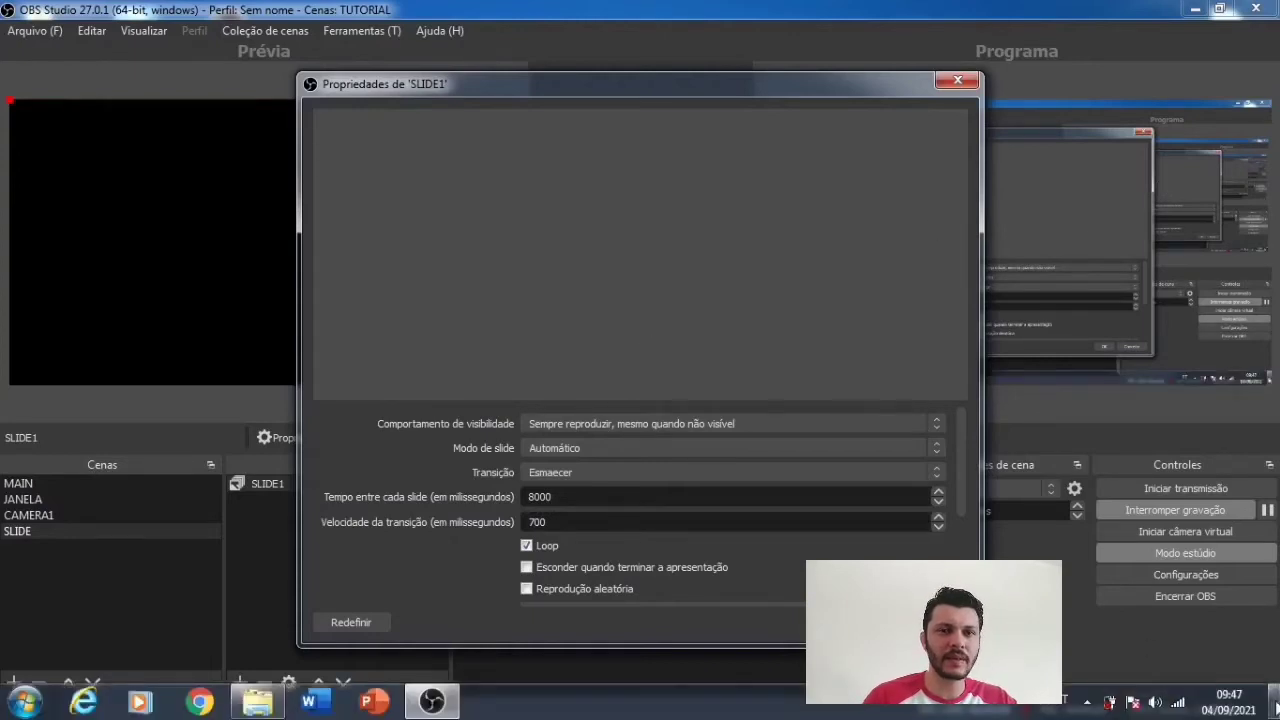
click(1275, 708)
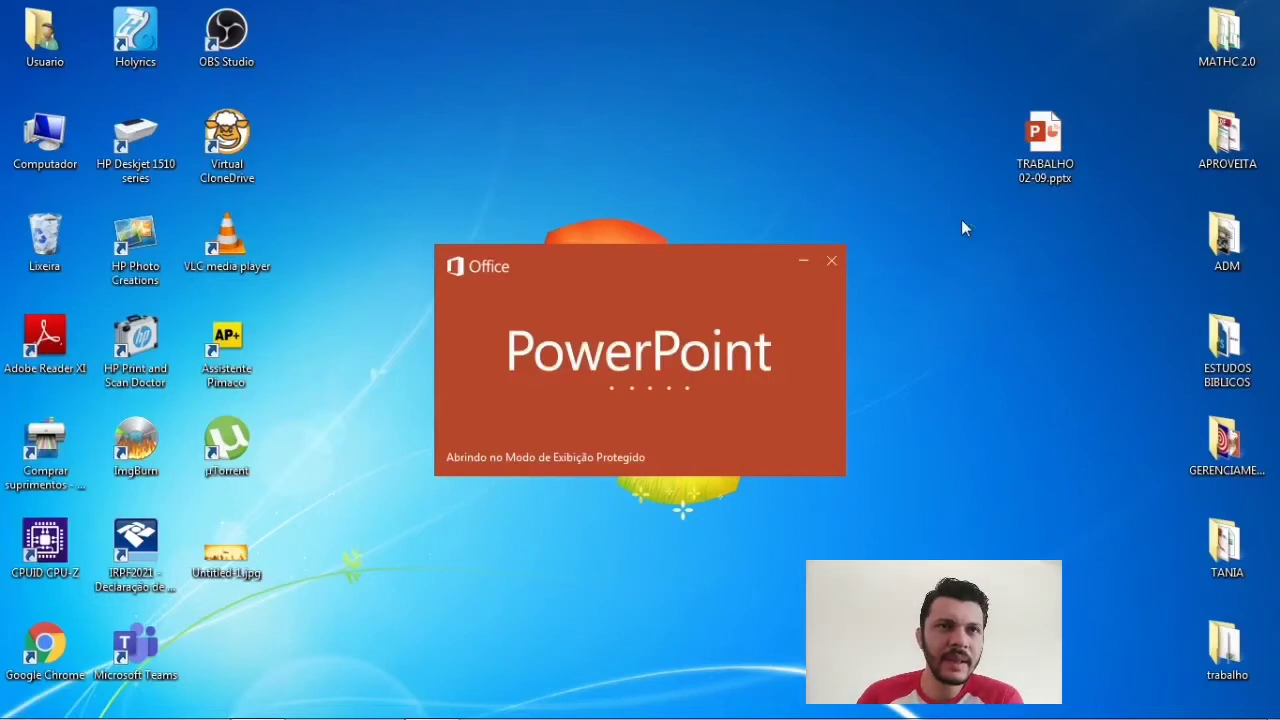
double_click(1045, 176)
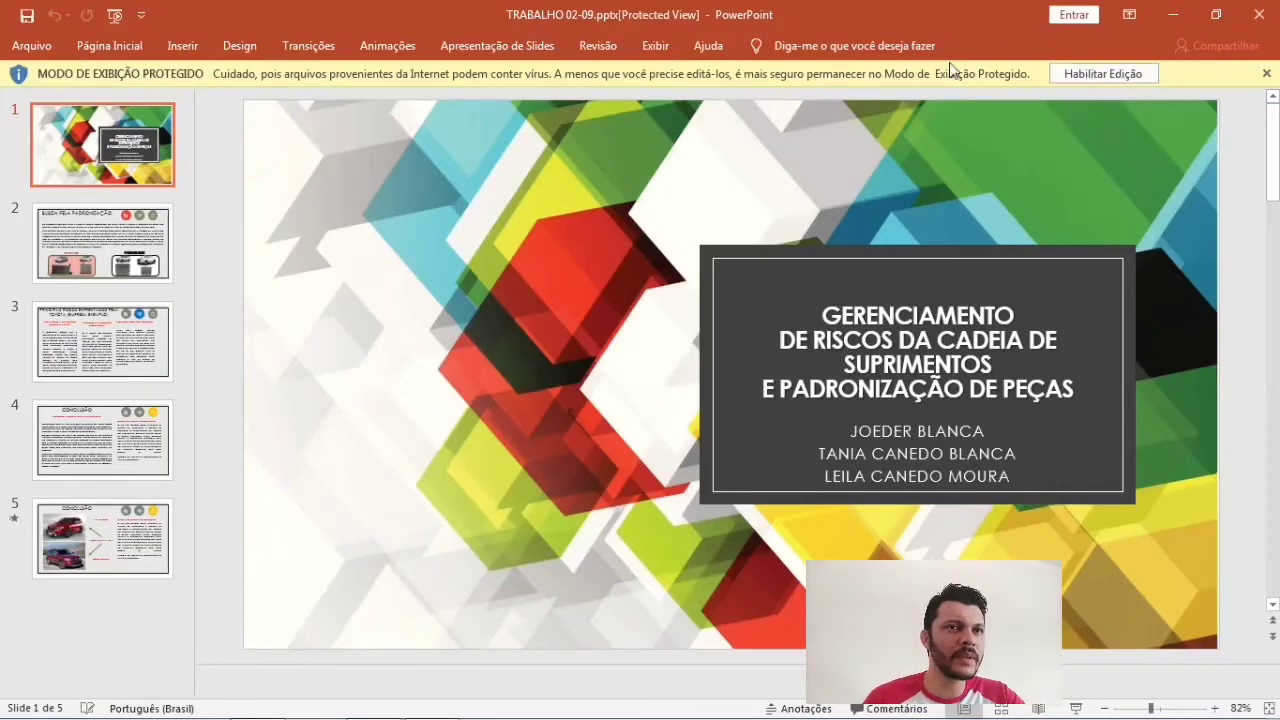
click(1097, 78)
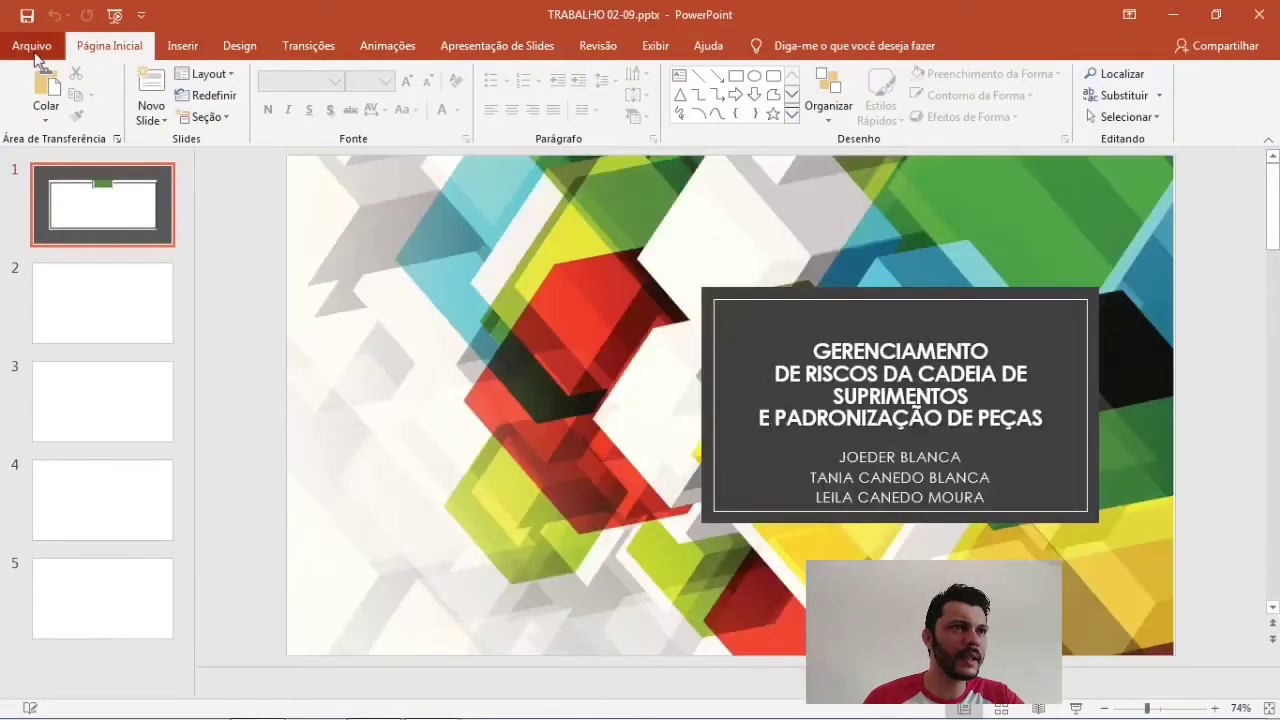
Export all slides of the presentation to the desktop folder (Área de Trabalho) in JPEG format as TRABALHO 02-09.jpg
click(31, 45)
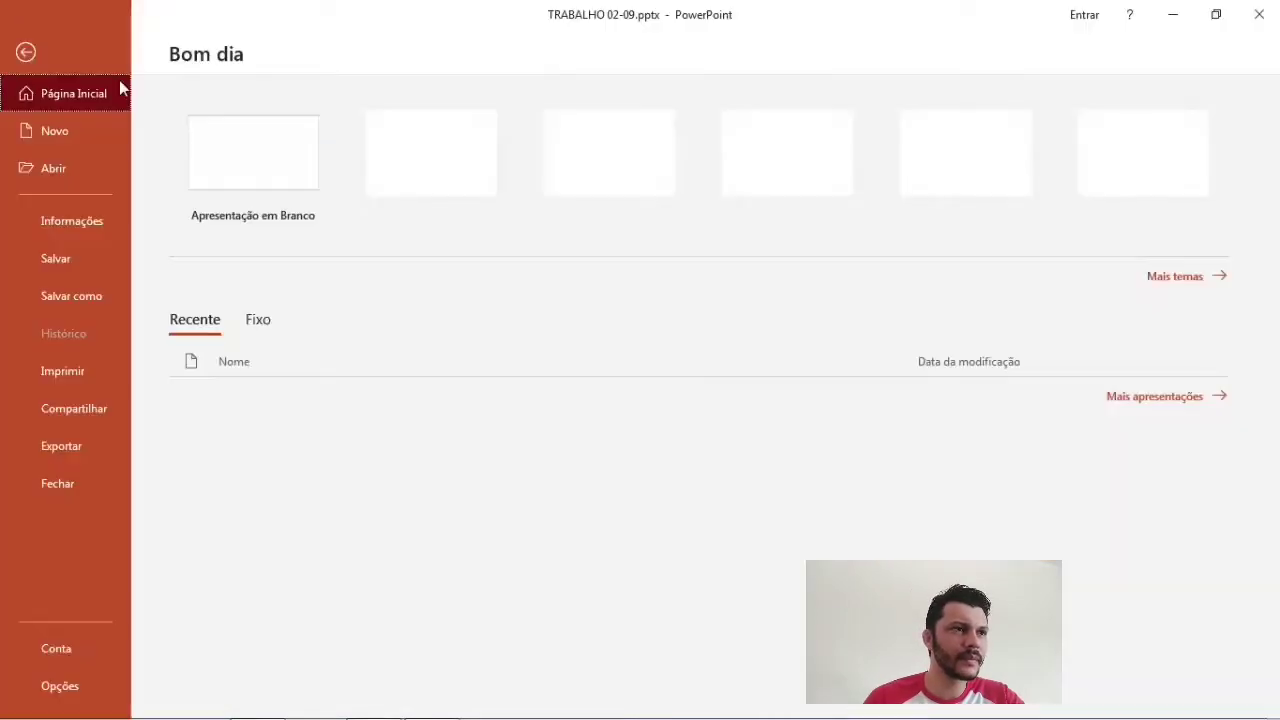
click(96, 295)
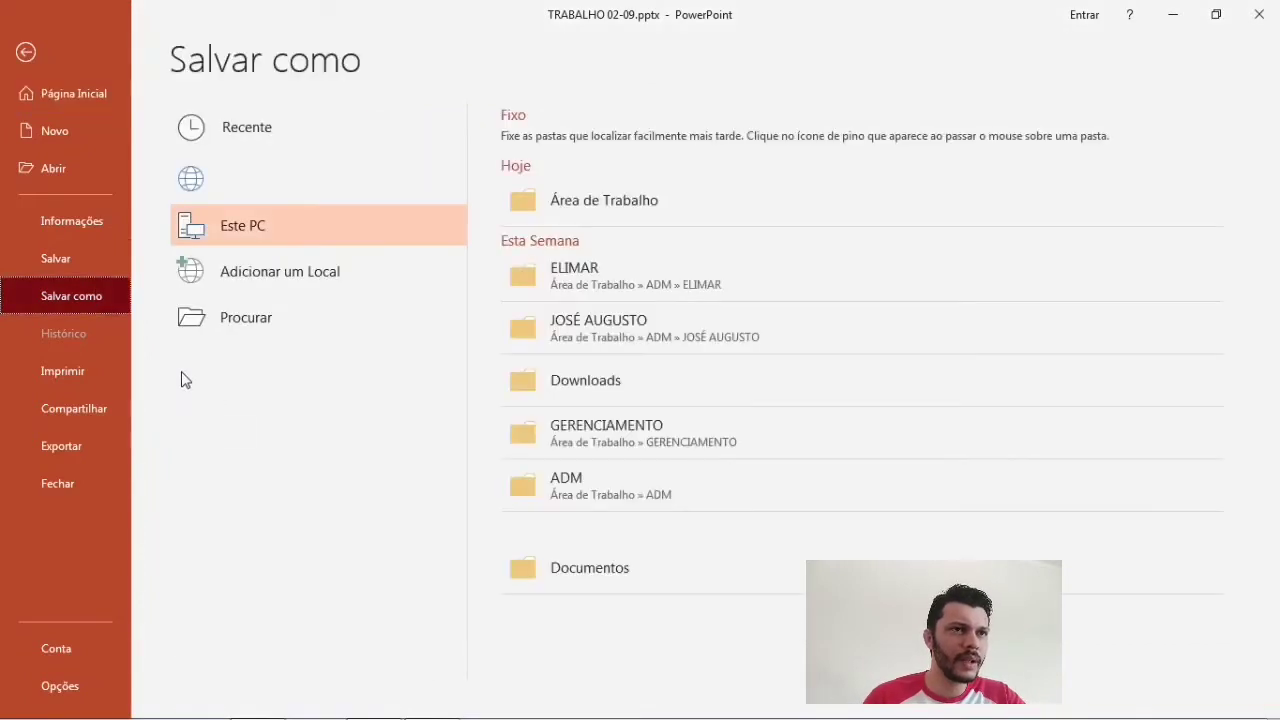
click(593, 203)
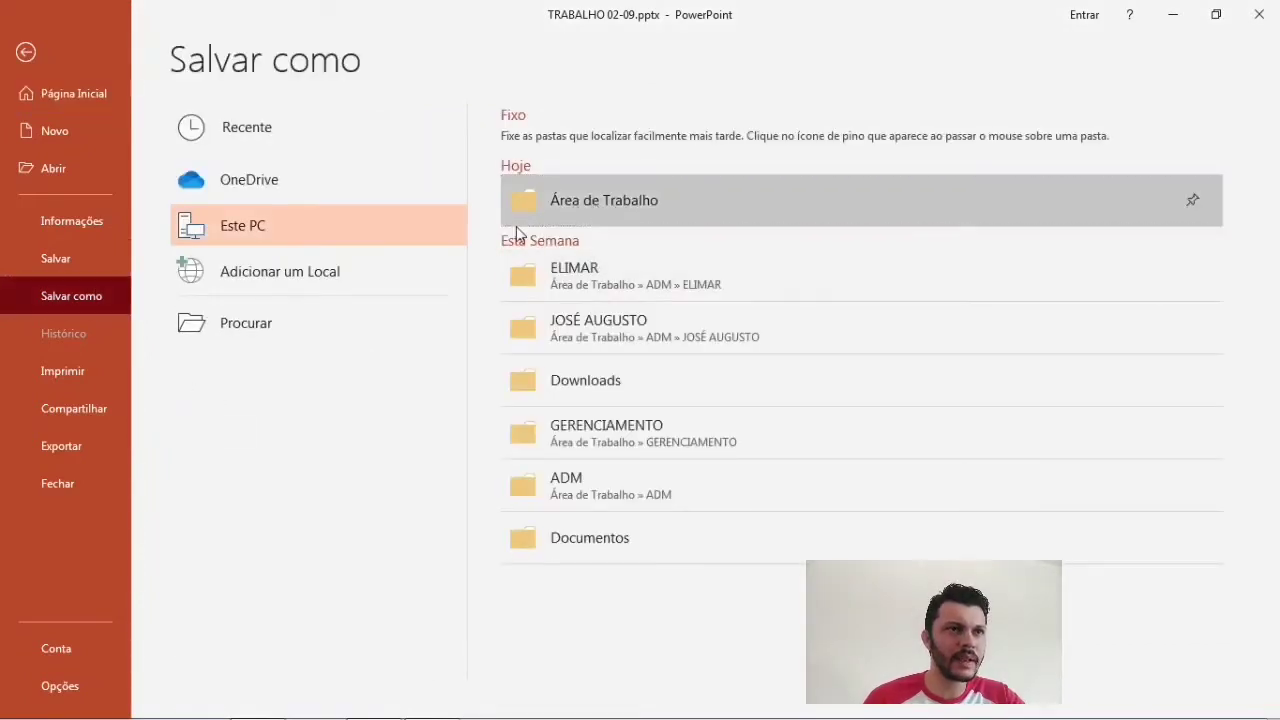
click(697, 212)
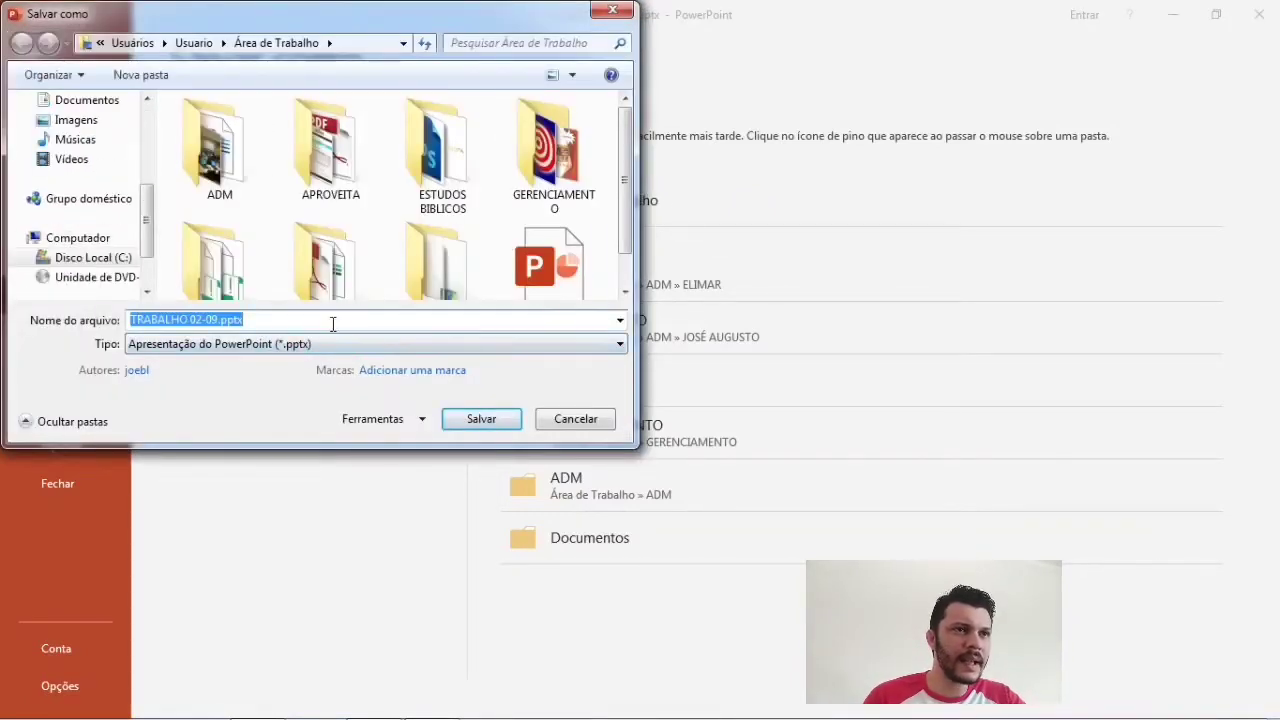
drag(630, 210, 632, 255)
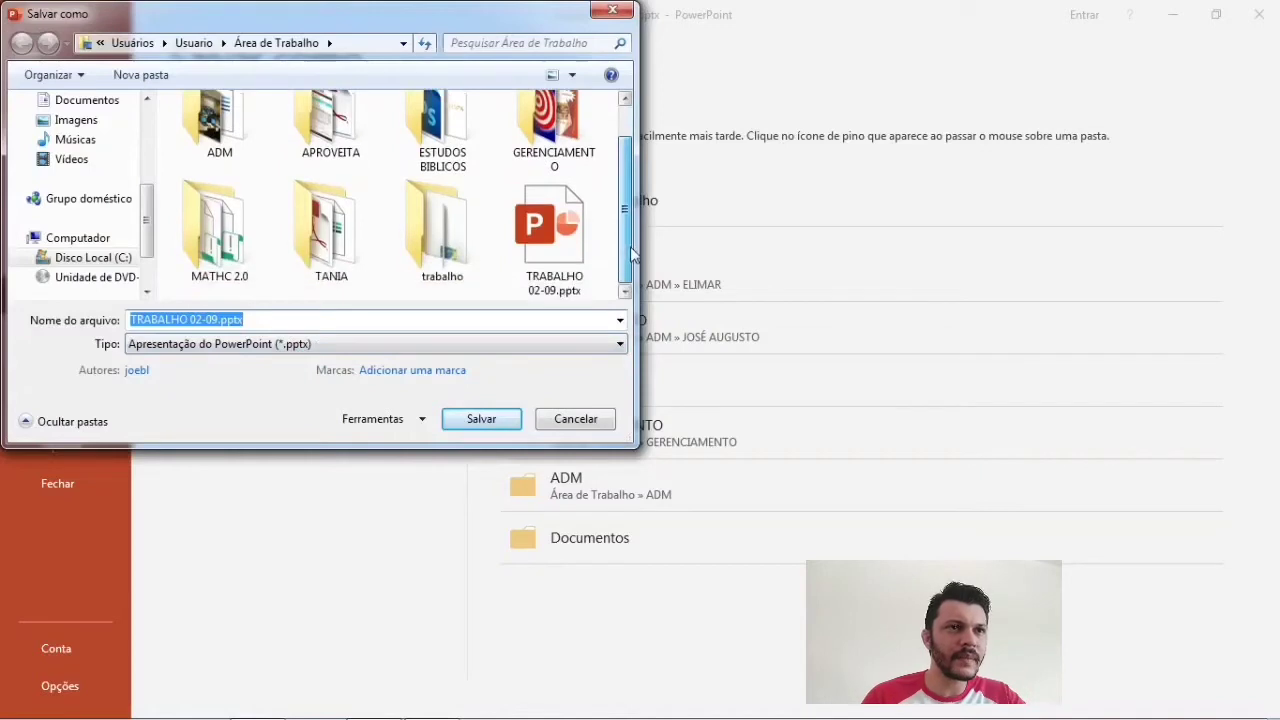
click(350, 345)
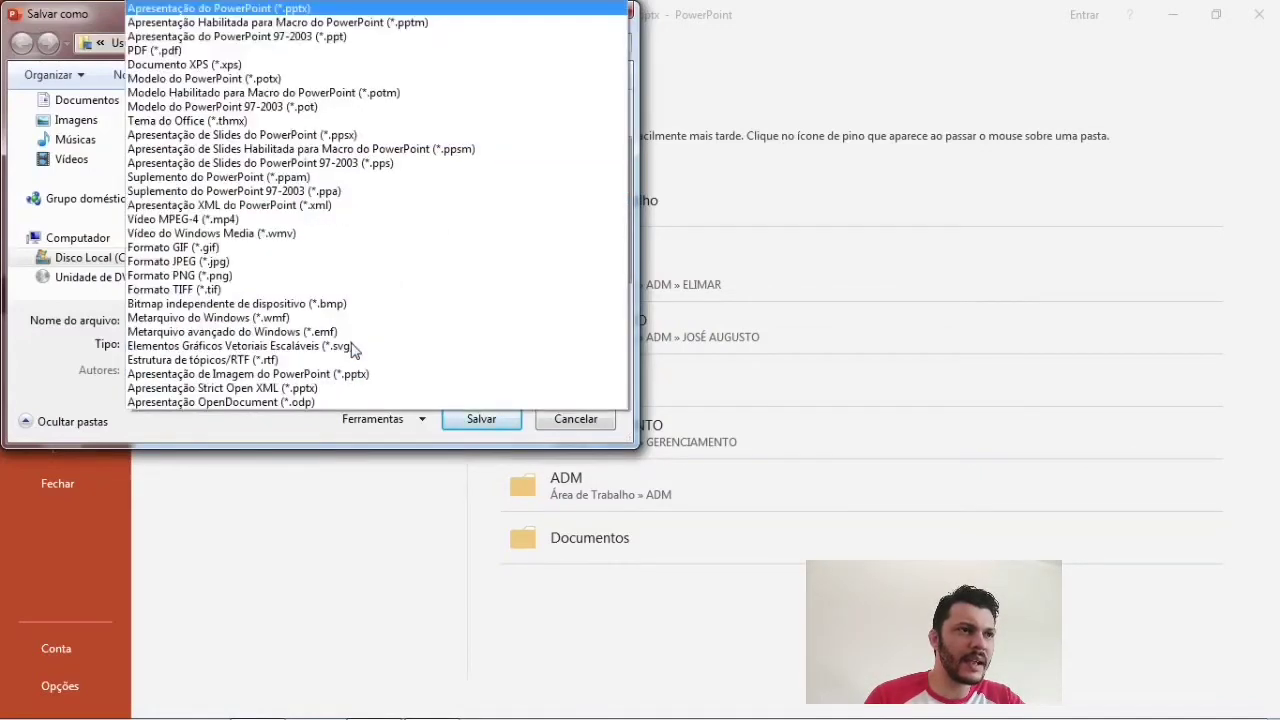
click(233, 262)
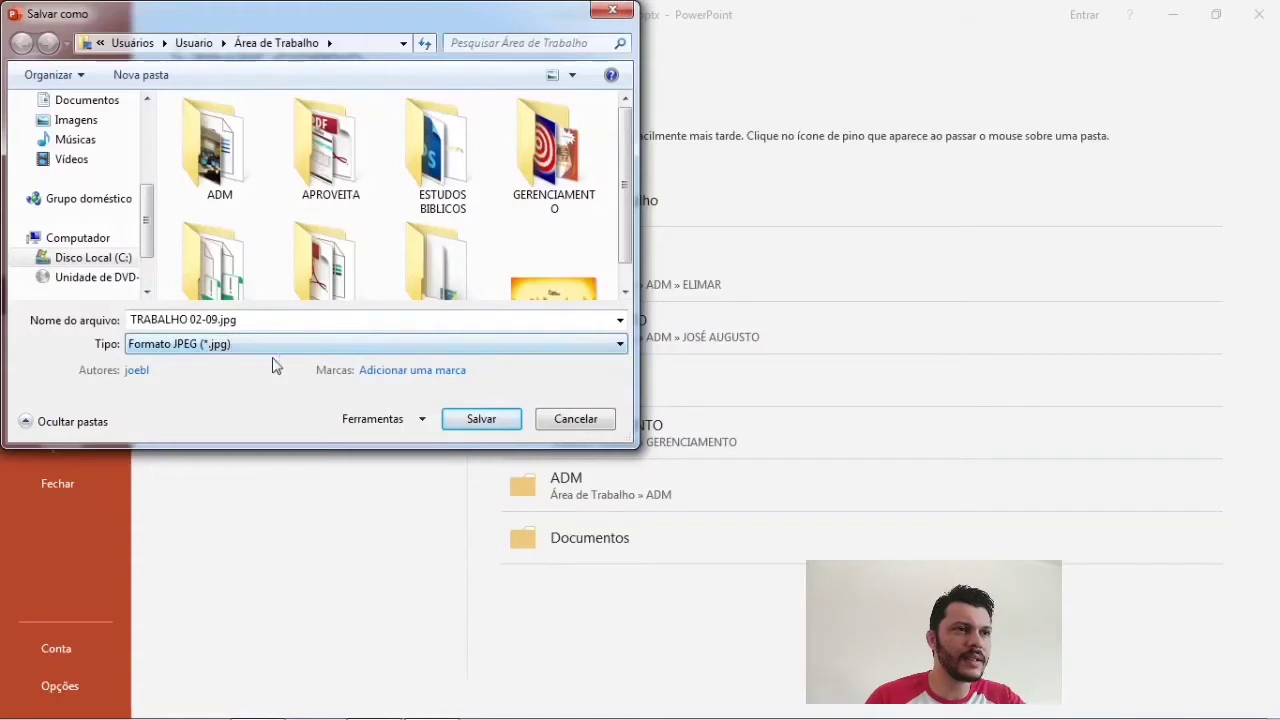
click(479, 420)
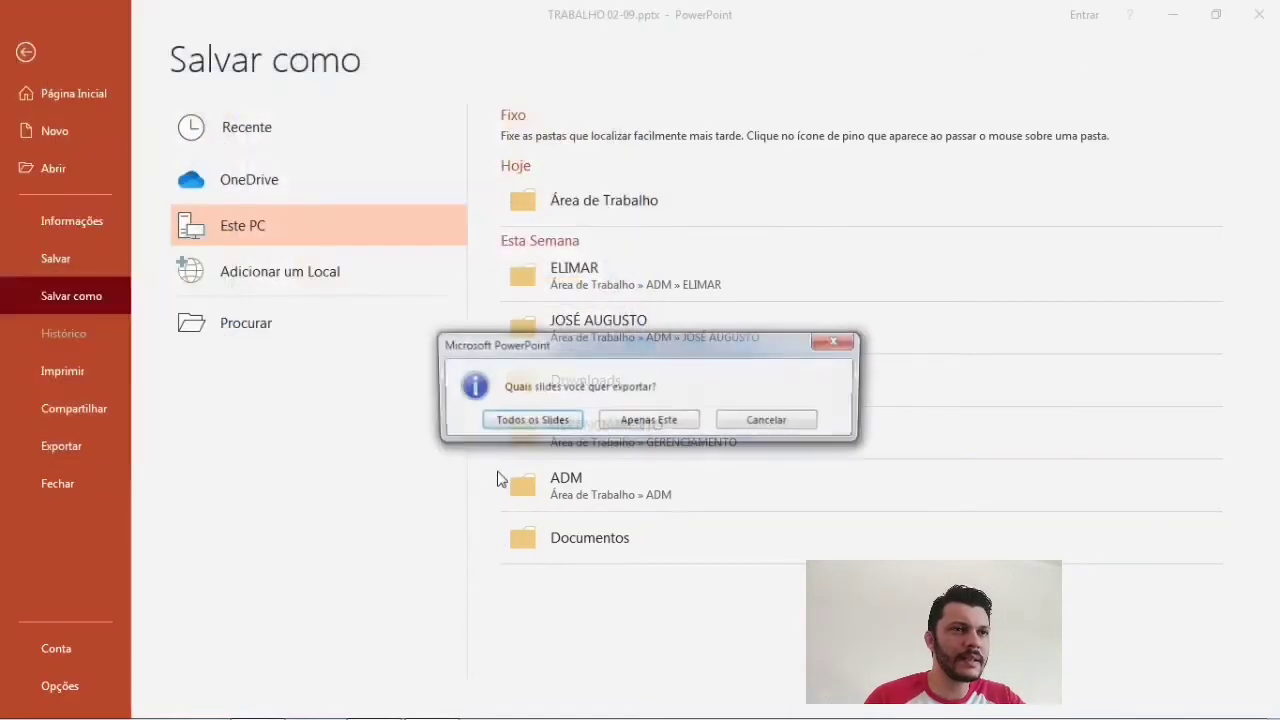
click(524, 421)
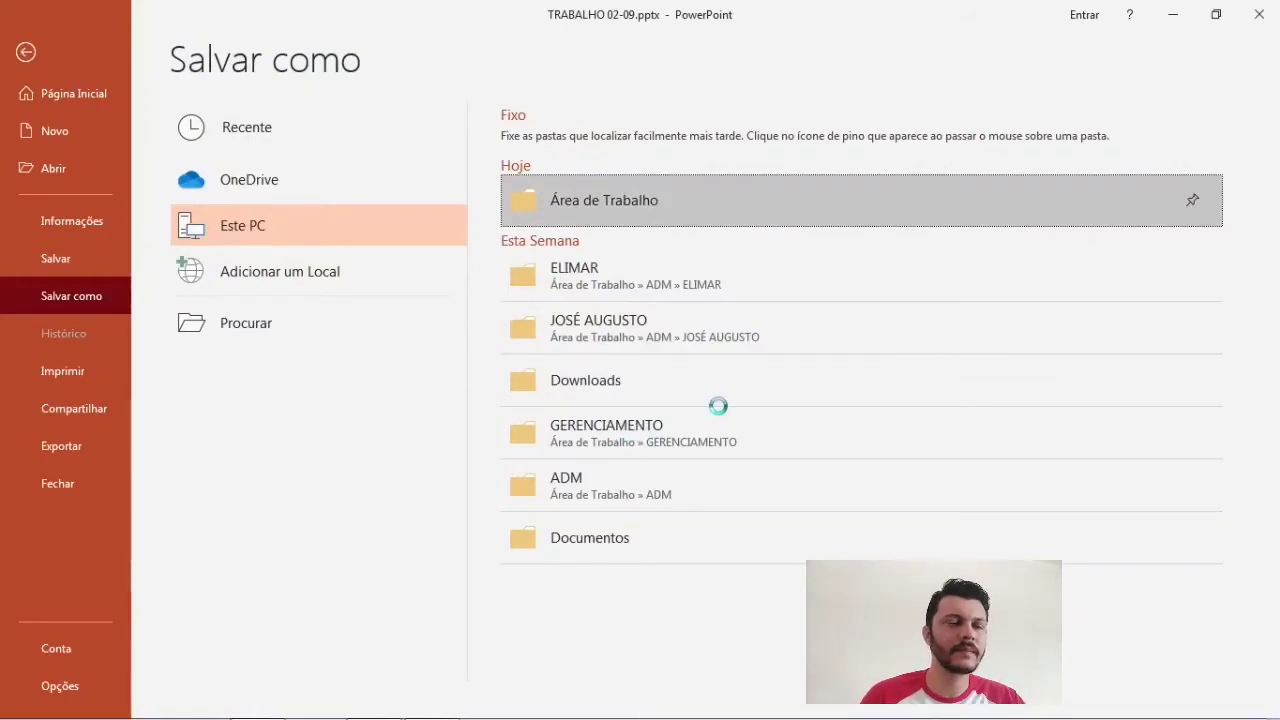
Close the exported presentation and move the exported TRABALHO 02-09 folder beneath TRABALHO 02-09.pptx on the desktop
click(646, 424)
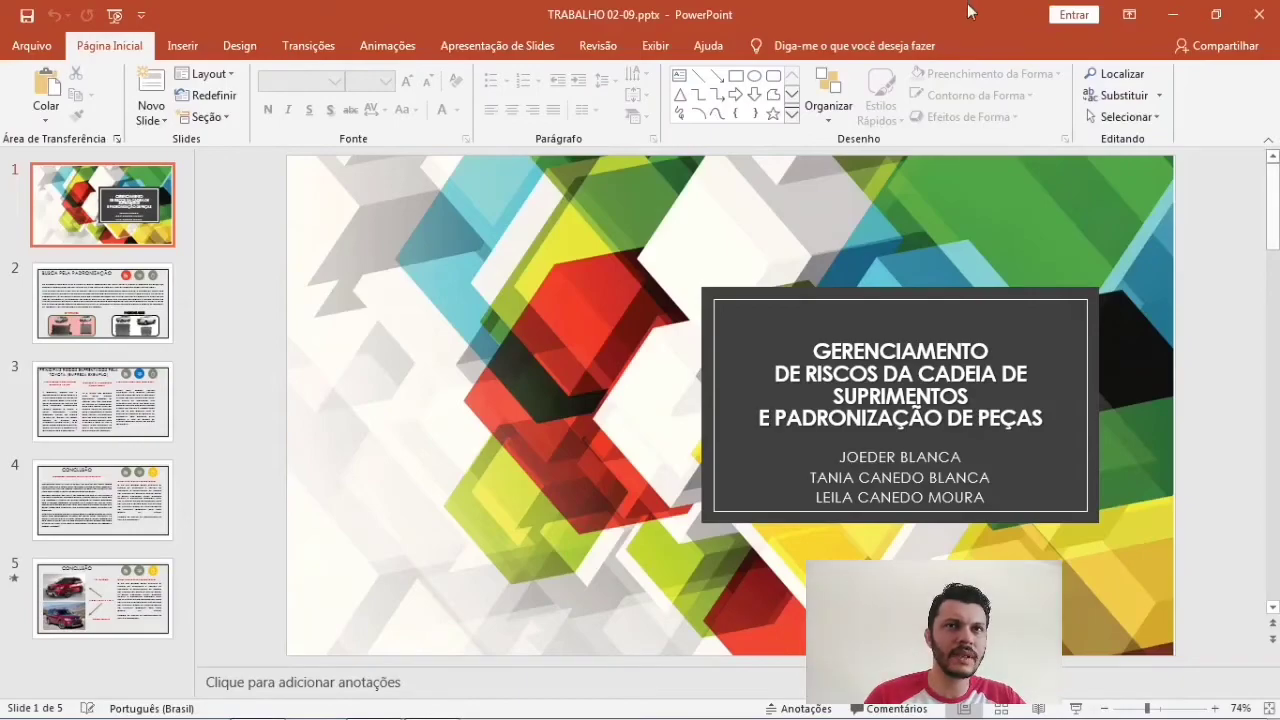
click(1262, 16)
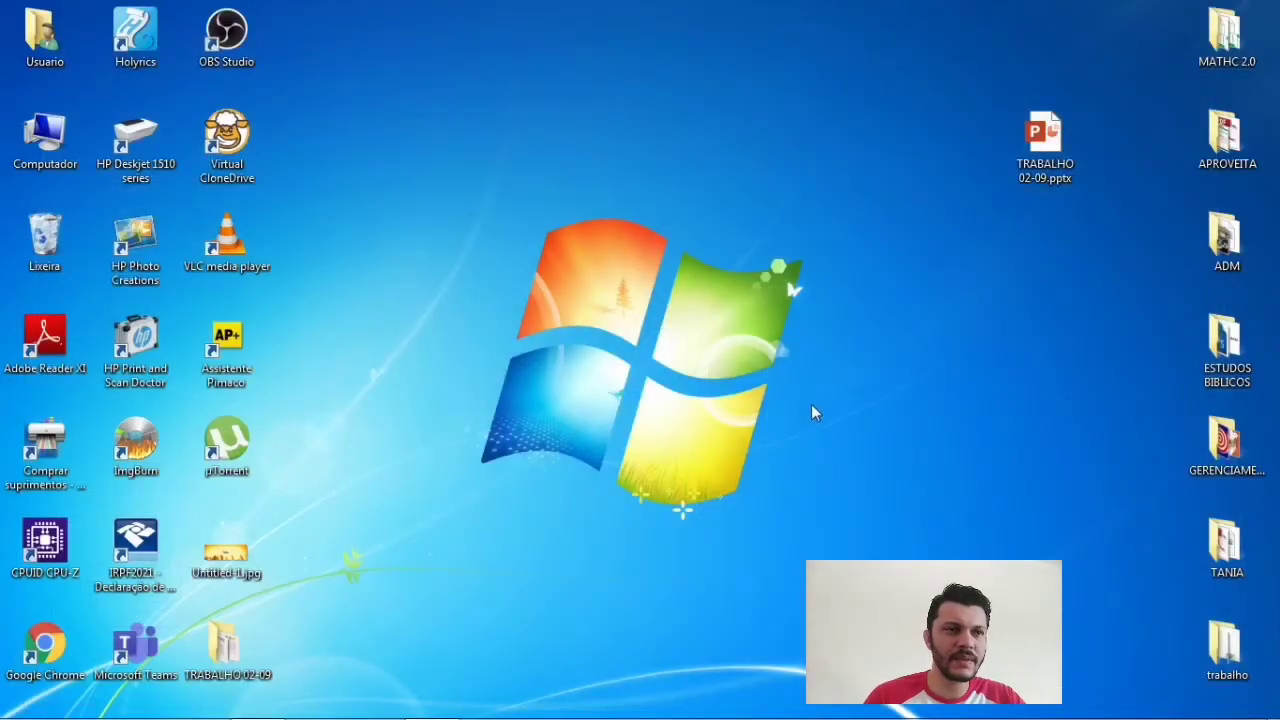
drag(224, 645, 1062, 258)
click(1016, 291)
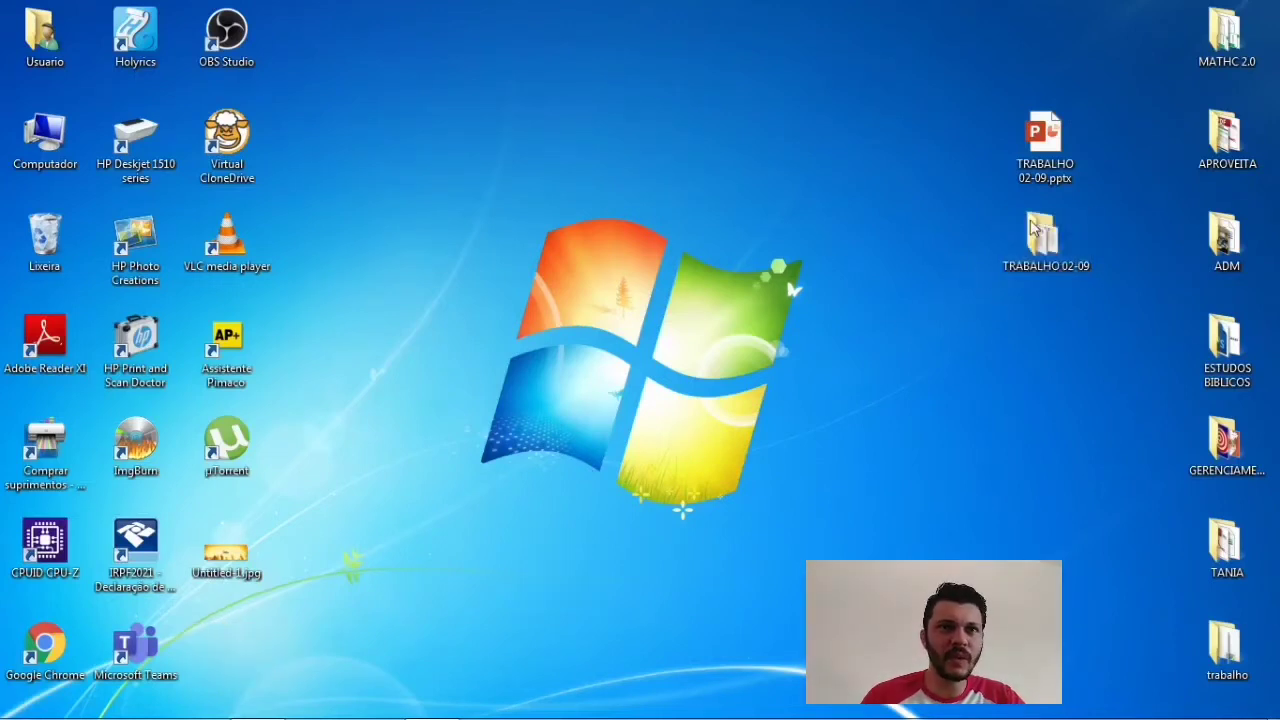
click(1052, 266)
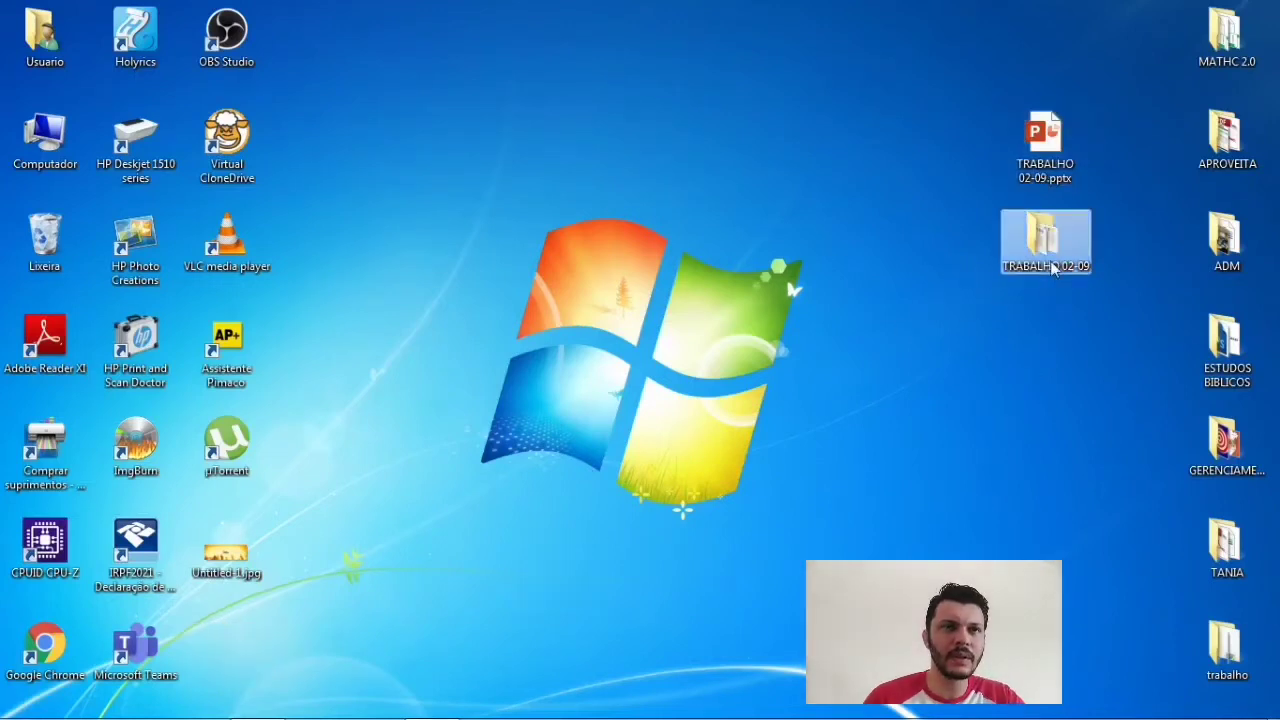
Open the TRABALHO 02-09 folder, examine the exported slide images, and close the folder
double_click(1051, 264)
drag(729, 266, 224, 155)
click(646, 354)
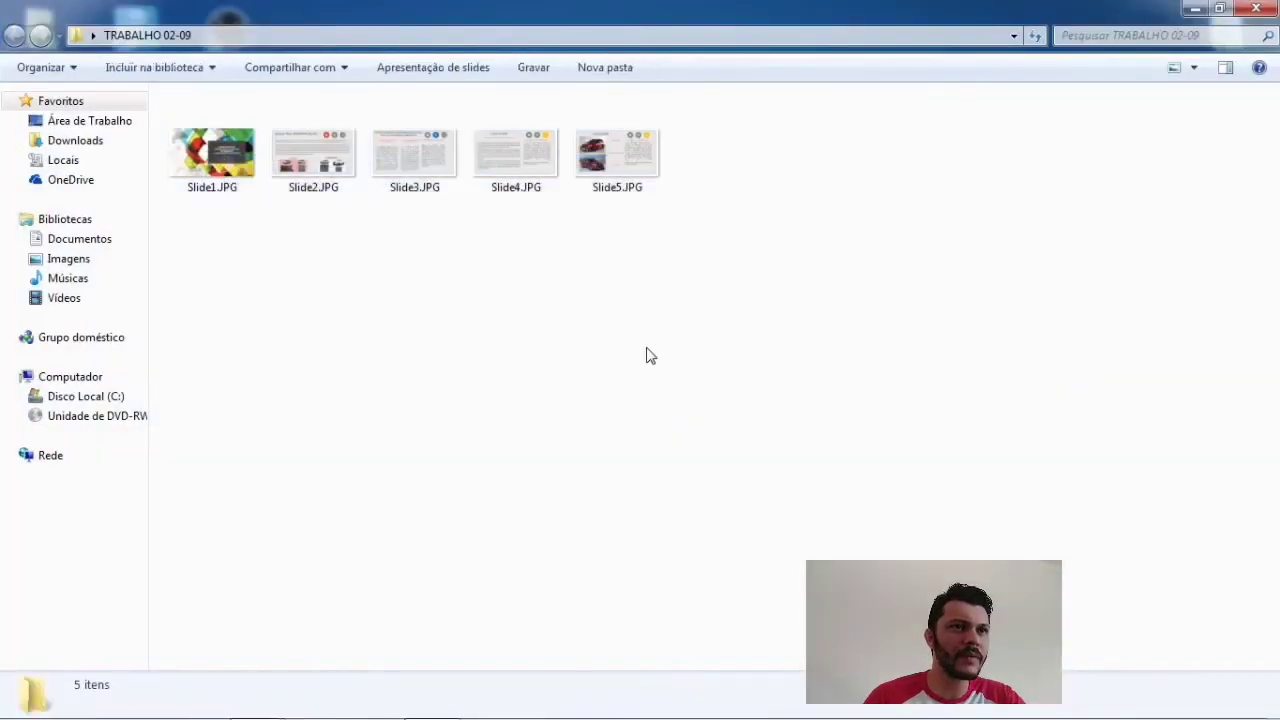
drag(720, 302, 330, 195)
click(632, 390)
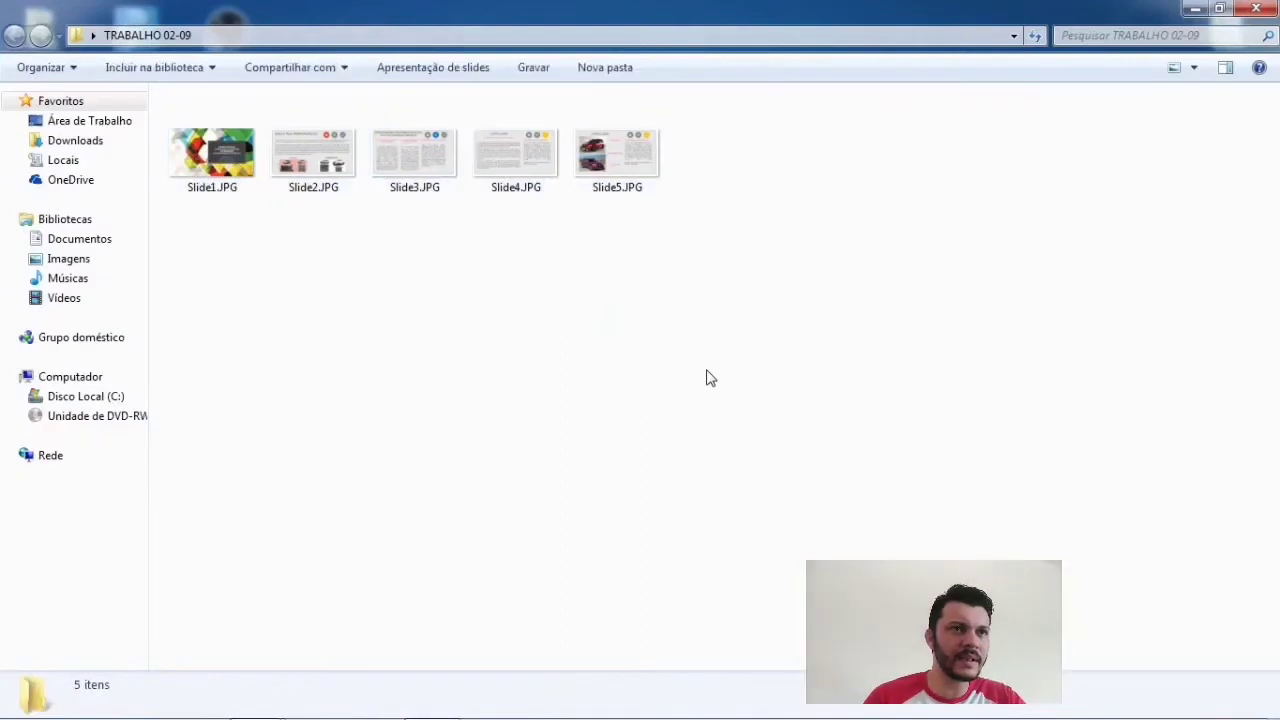
drag(656, 288, 224, 154)
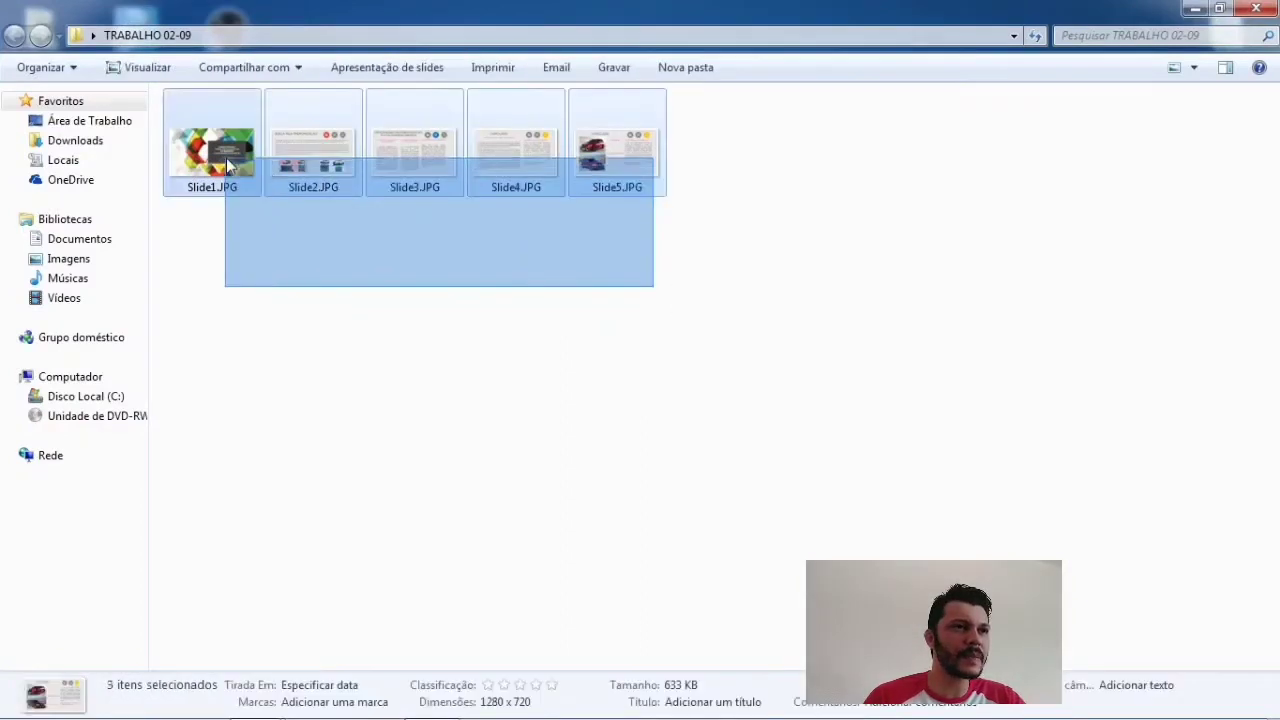
drag(672, 297, 318, 185)
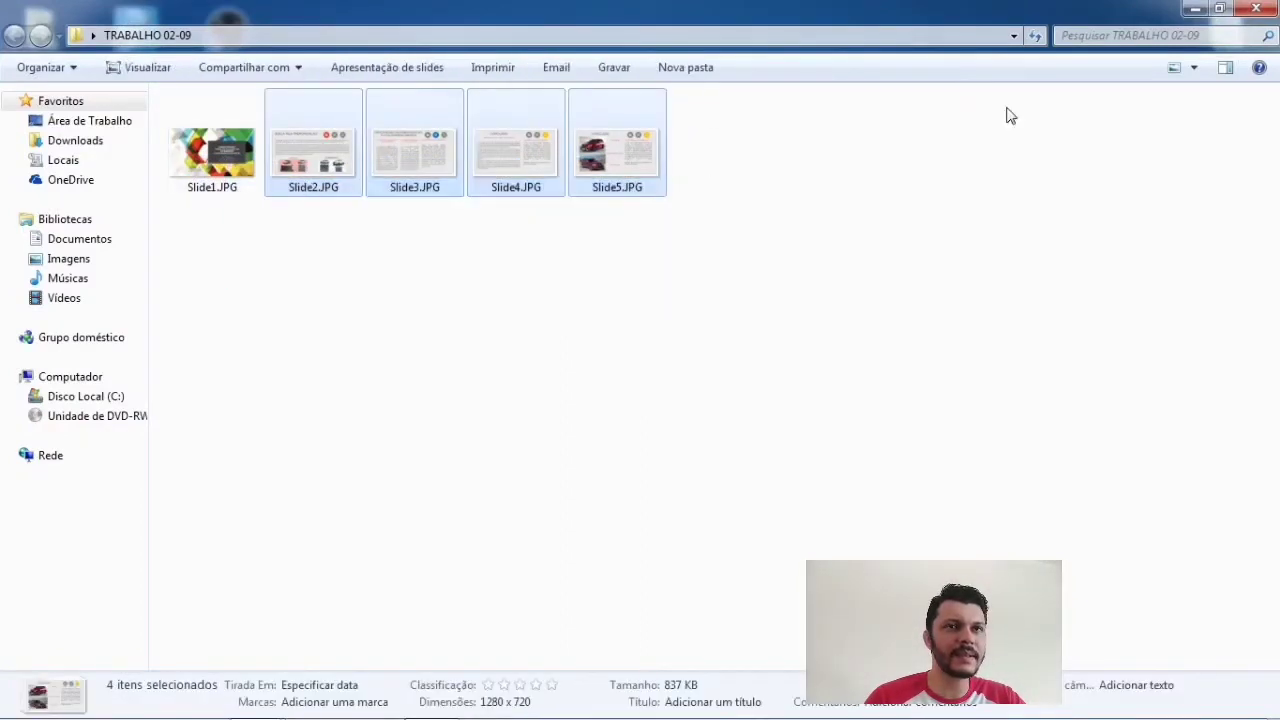
click(856, 232)
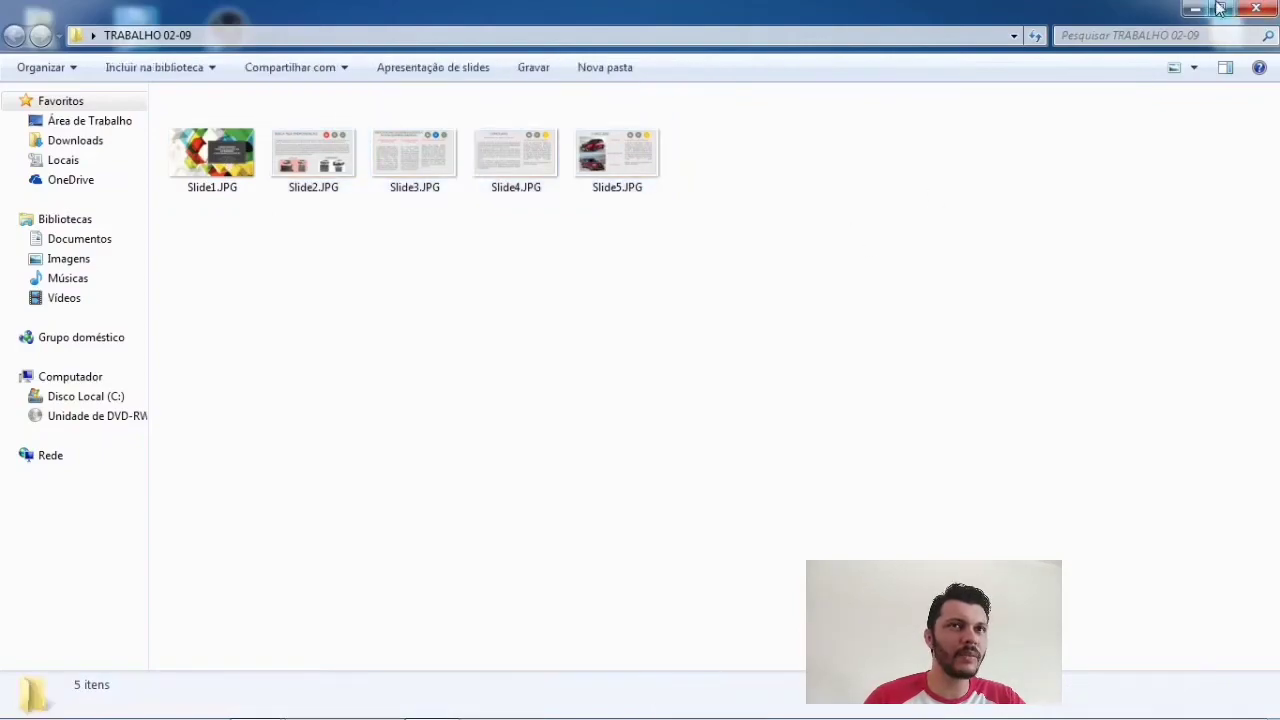
click(1257, 10)
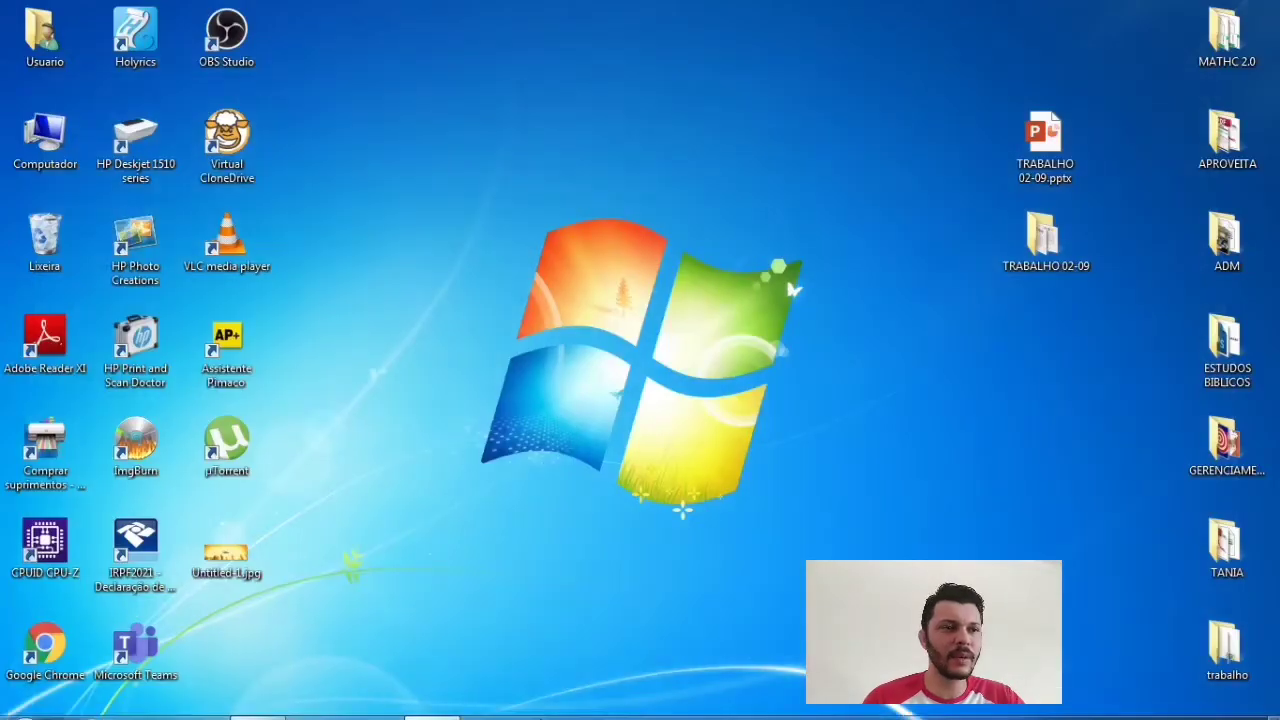
Switch back to OBS Studio and set the transition of the SLIDE1 slideshow to Corte
click(428, 703)
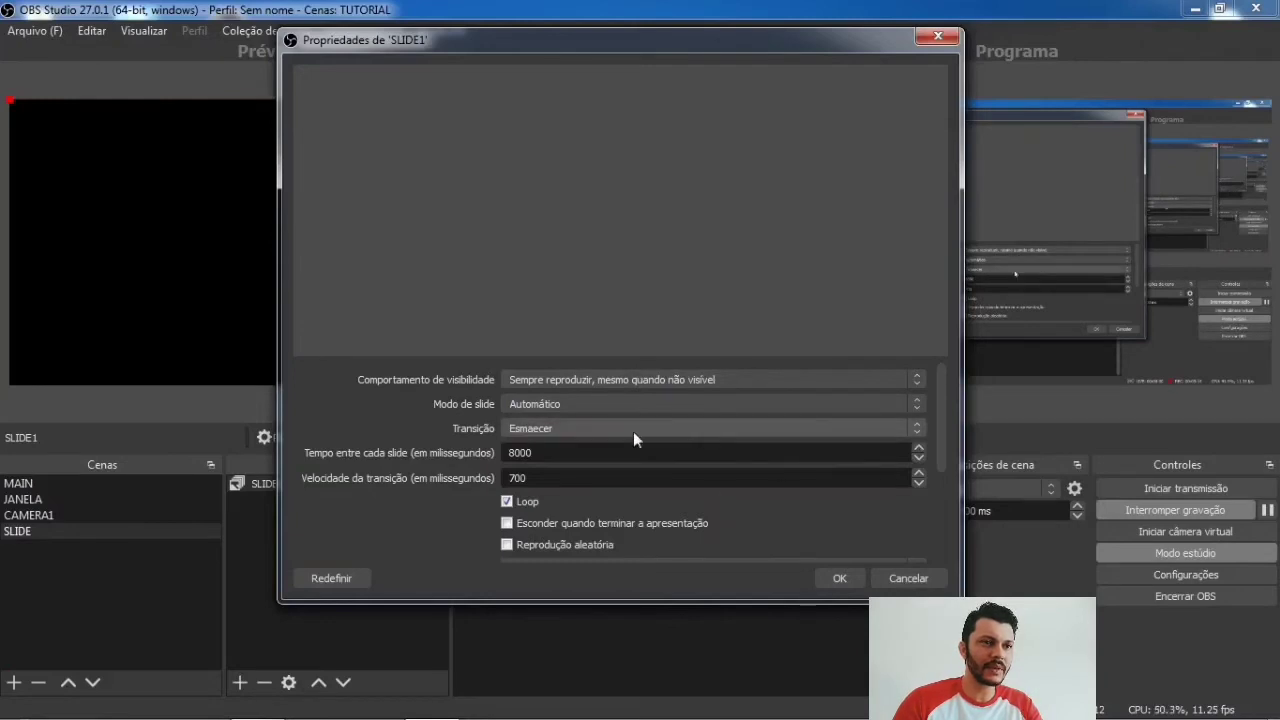
click(553, 437)
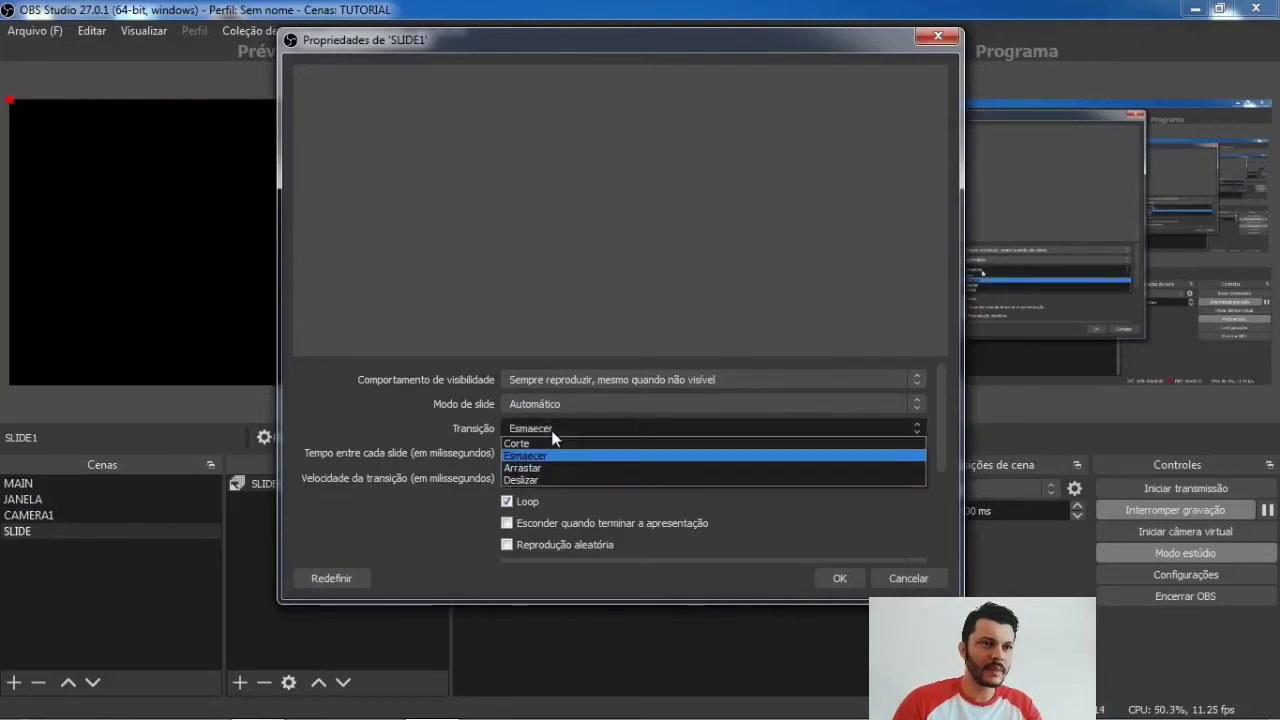
click(535, 442)
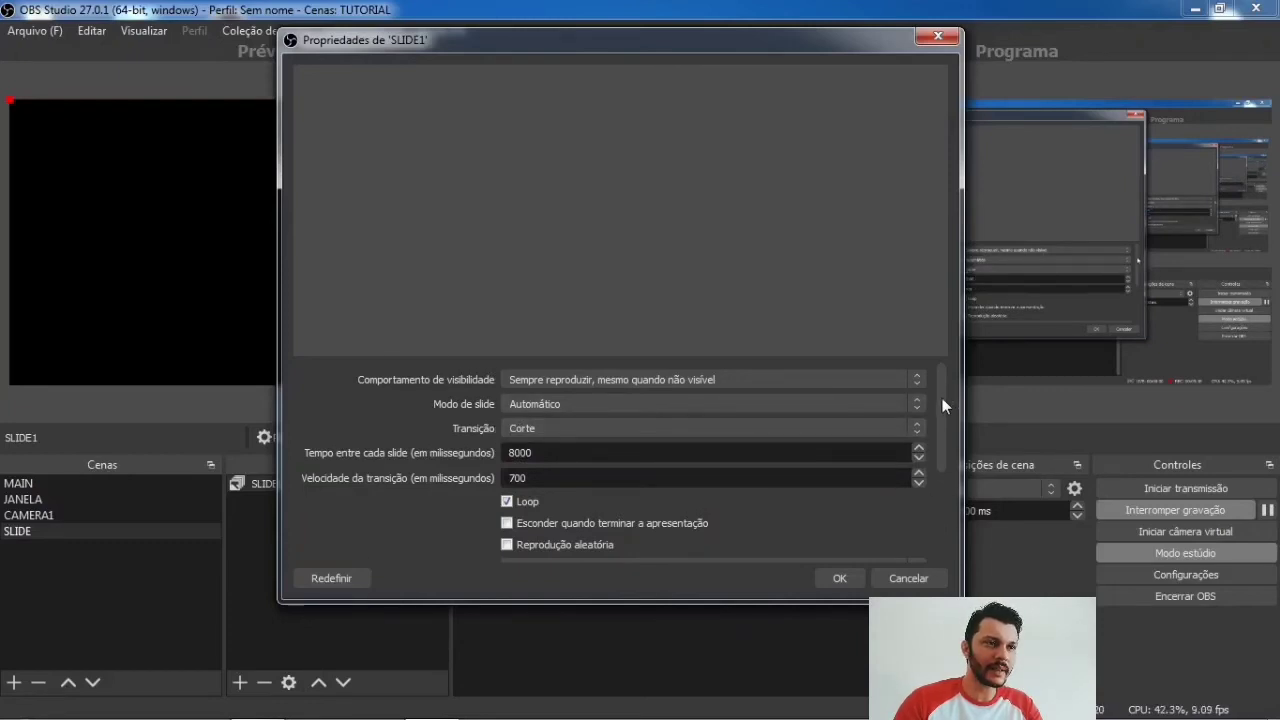
Start adding image files to the SLIDE1 slideshow and browse to the TRABALHO 02-09 folder on the desktop (Área de Trabalho)
drag(942, 398, 930, 462)
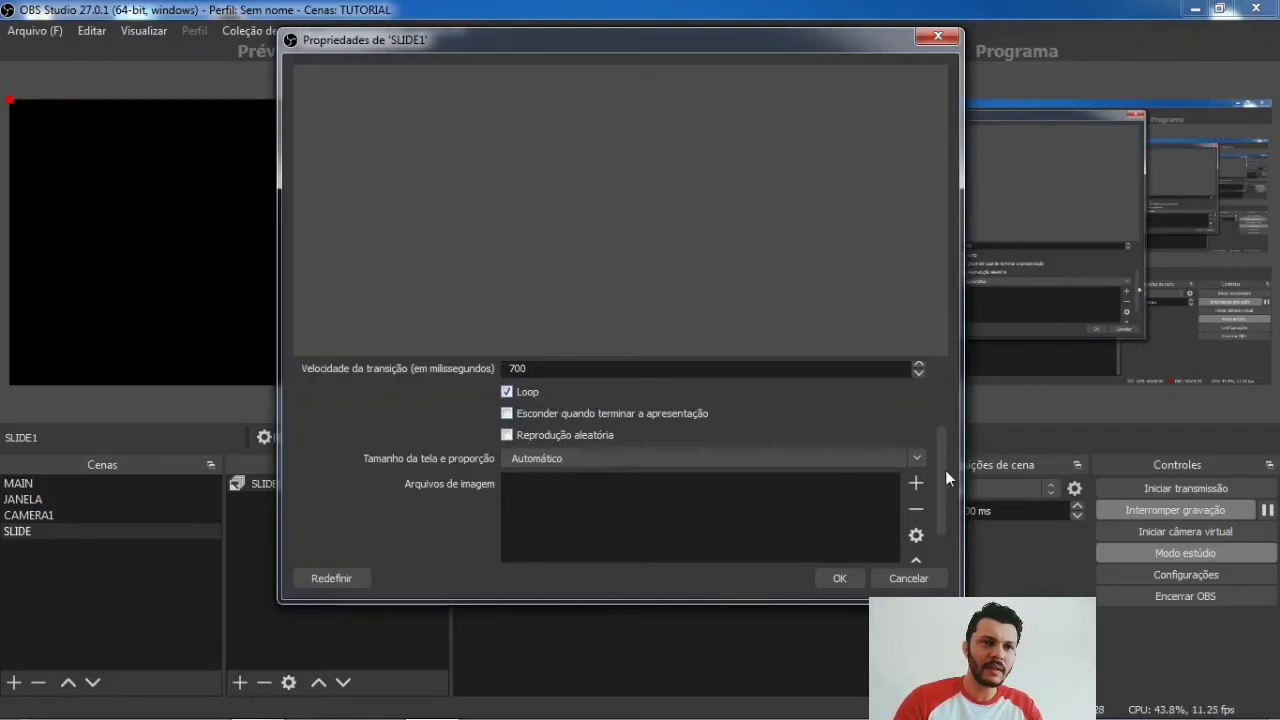
mouse_move(942, 465)
mouse_down()
mouse_move(942, 486)
mouse_move(942, 469)
mouse_up()
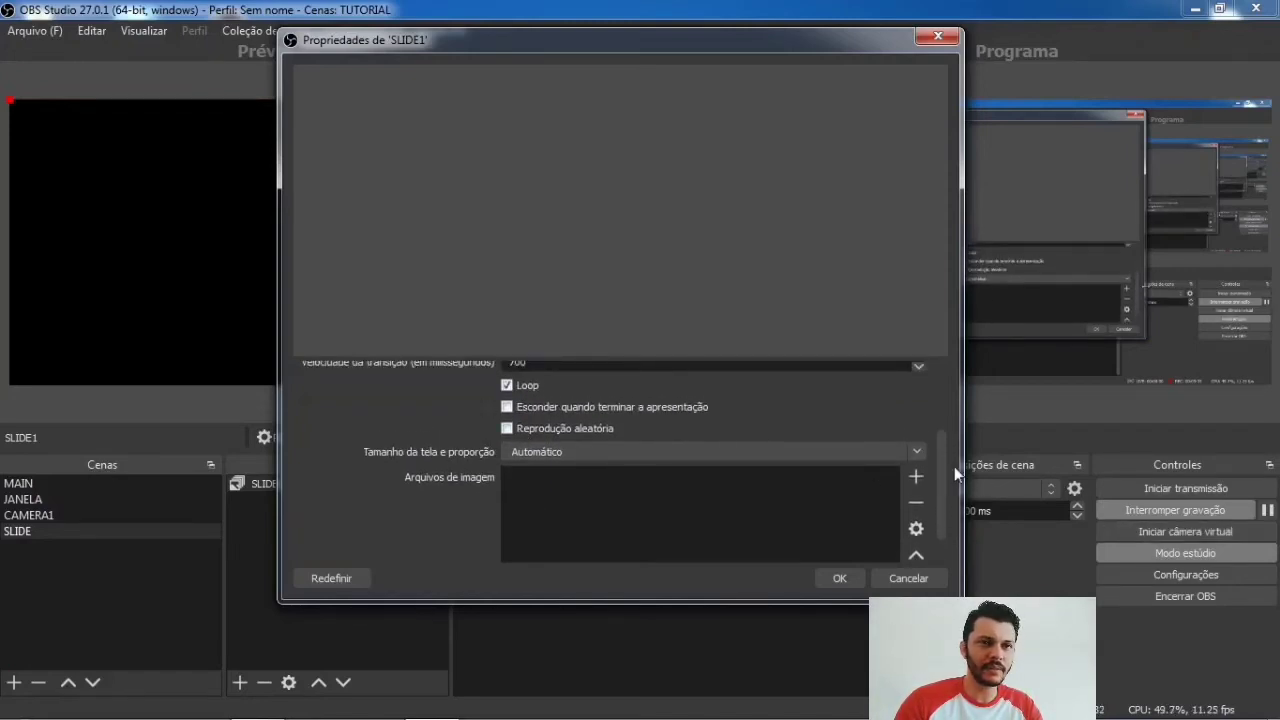
scroll(941, 479, down, 1)
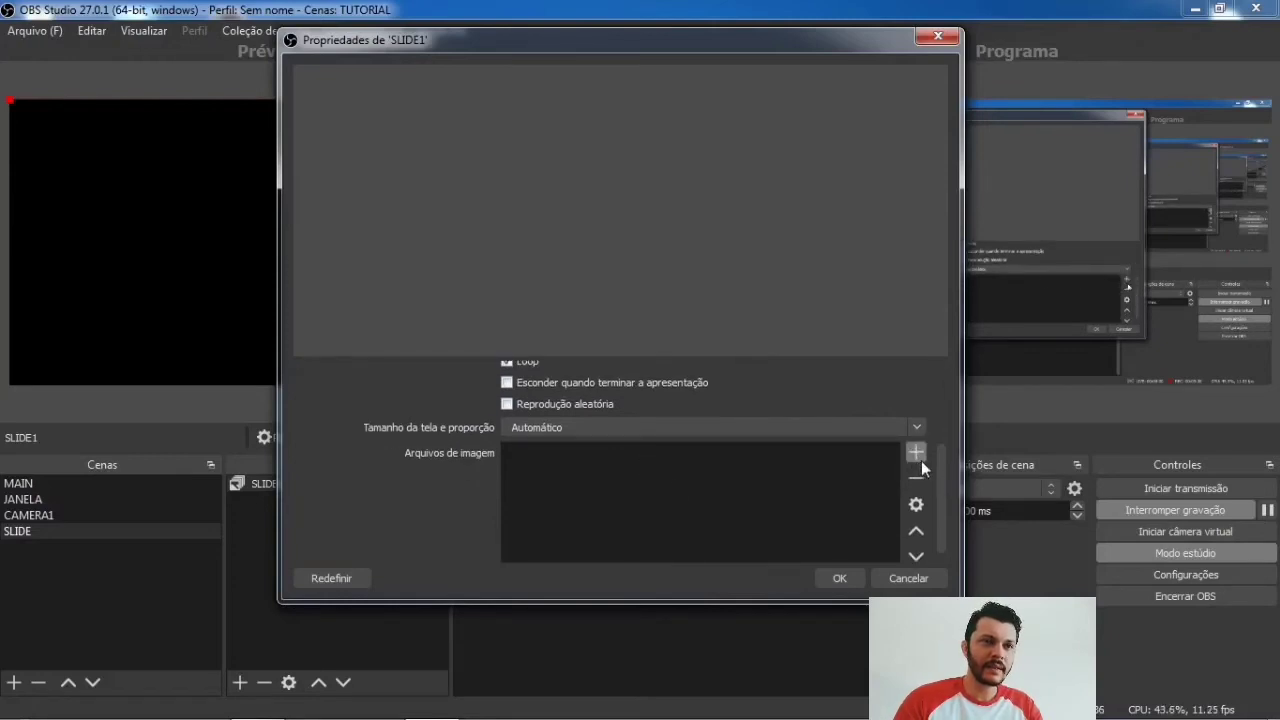
click(917, 452)
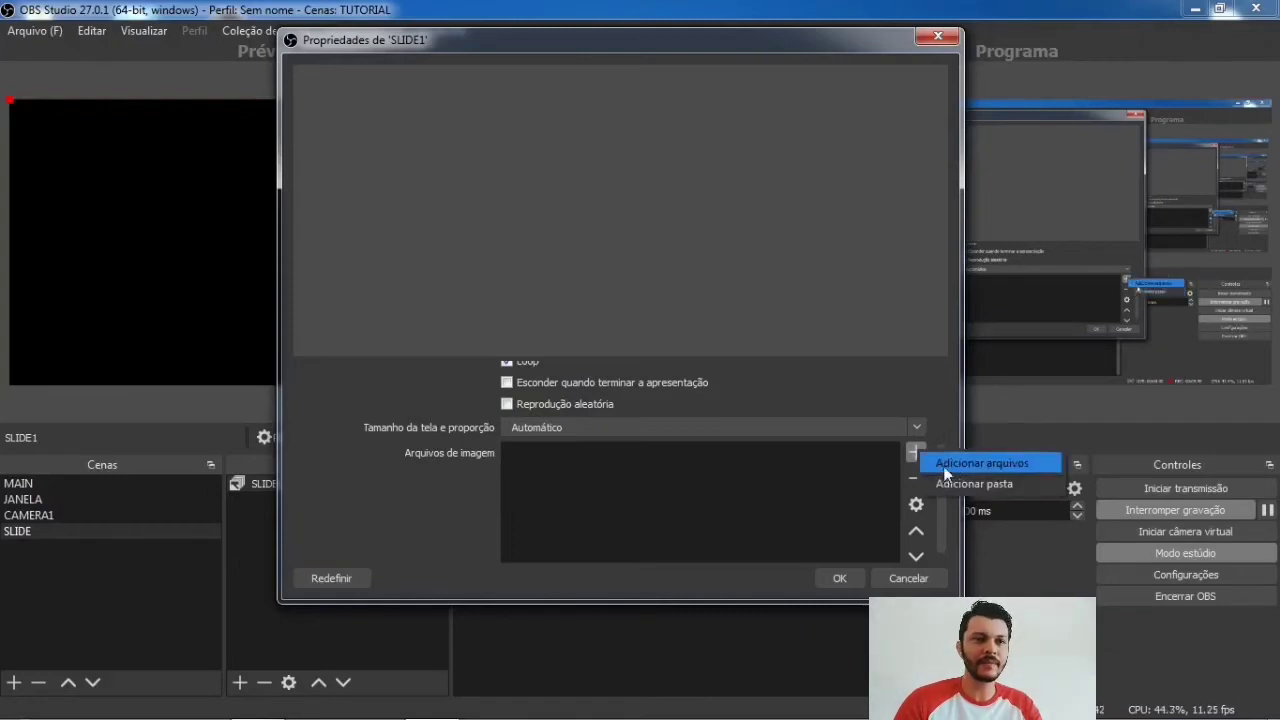
click(943, 466)
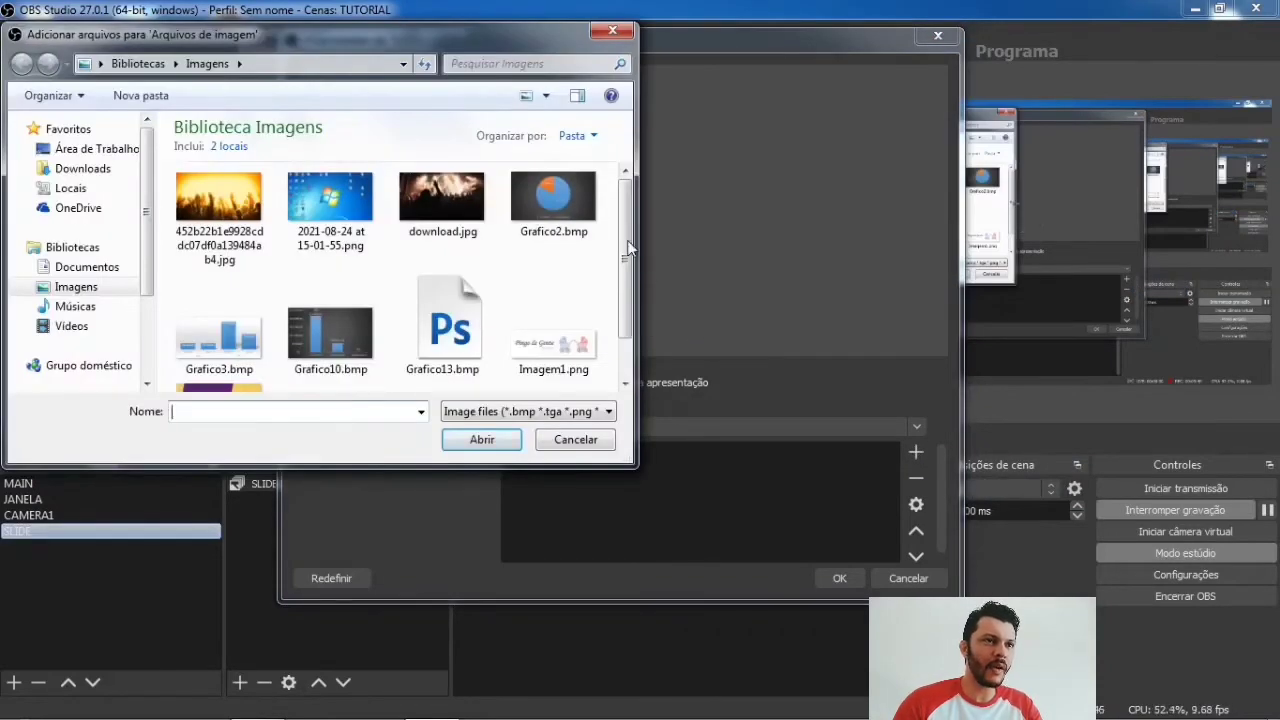
drag(486, 37, 778, 62)
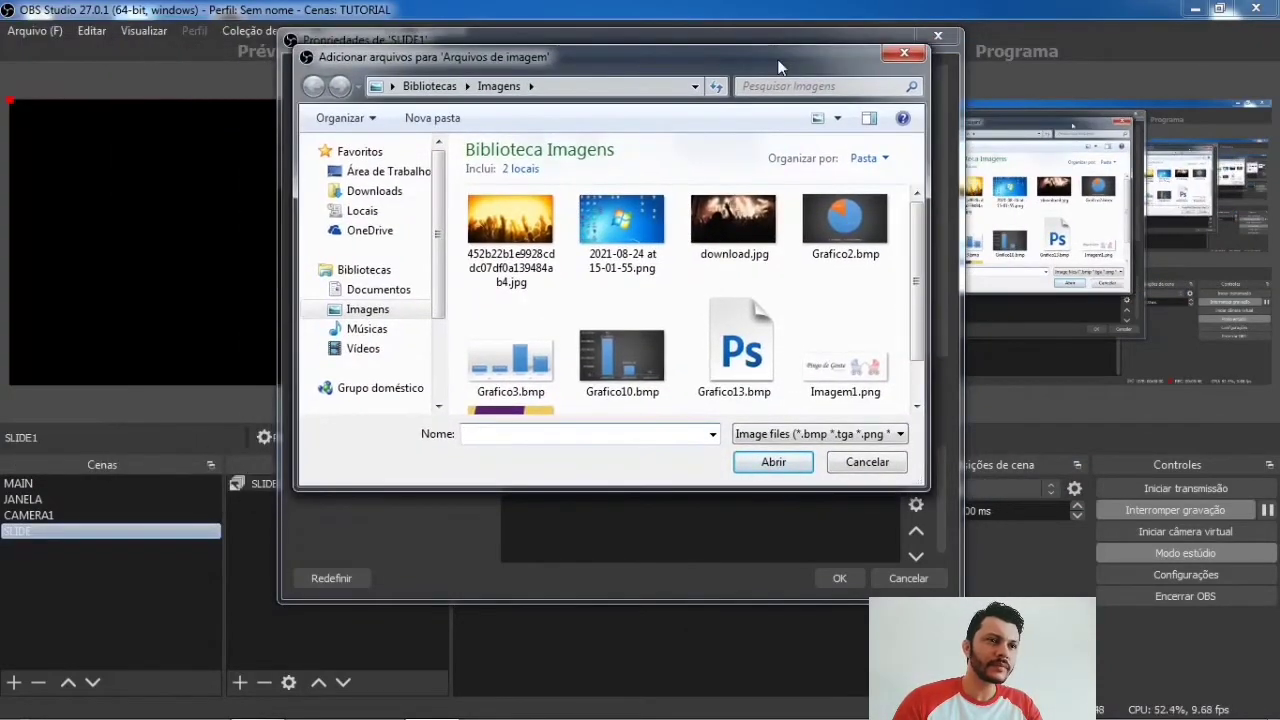
click(375, 172)
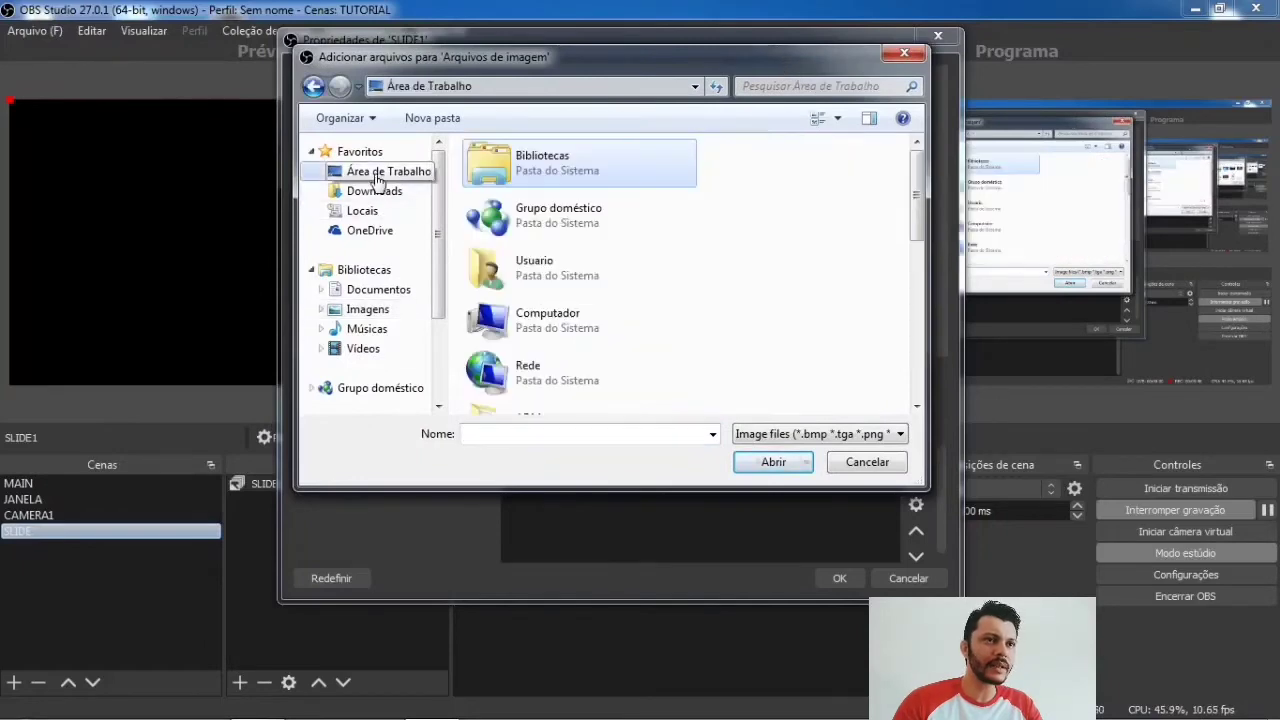
drag(914, 197, 920, 386)
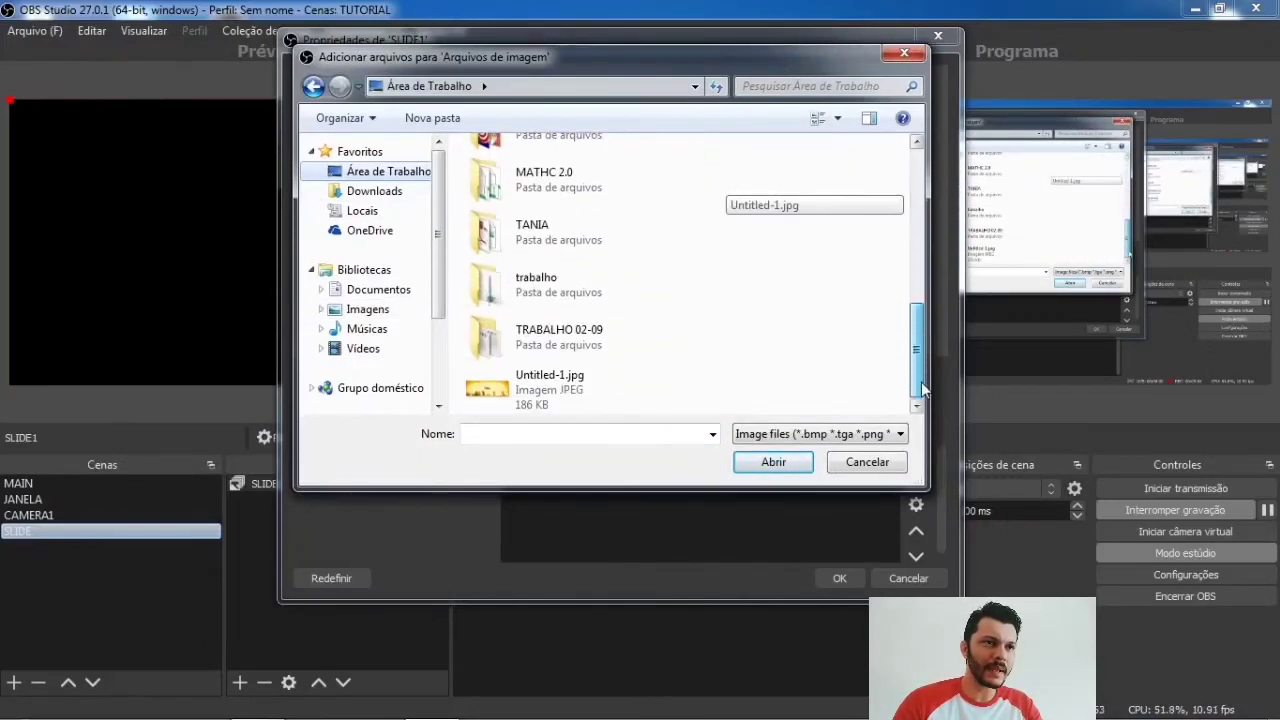
click(560, 342)
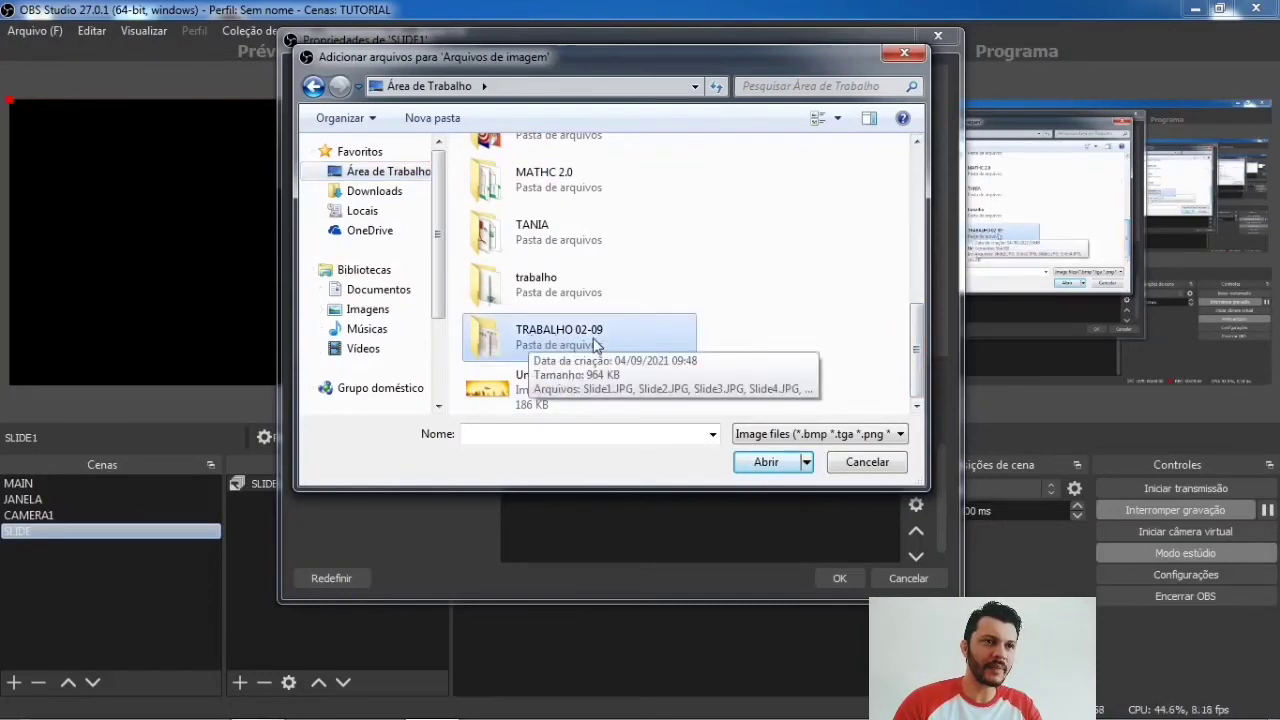
double_click(593, 343)
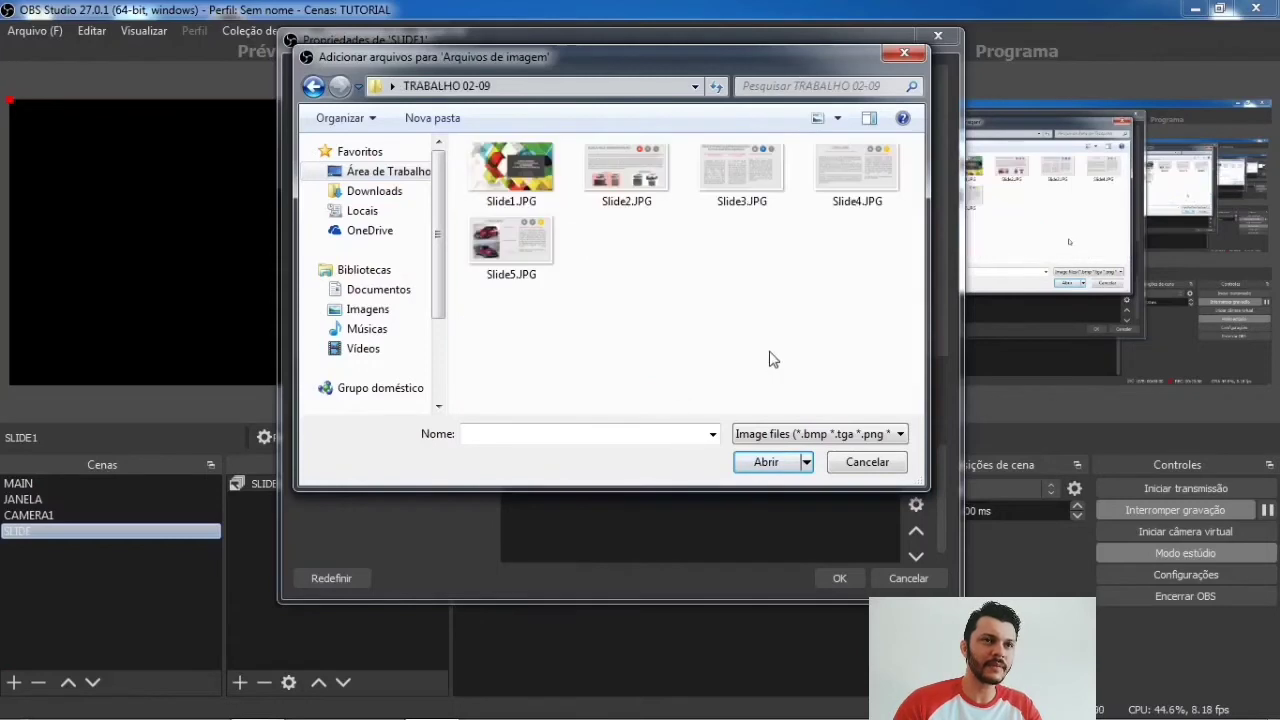
Add Slide1.JPG through Slide5.JPG to the slideshow's image files and accept the SLIDE1 properties
drag(861, 323, 495, 160)
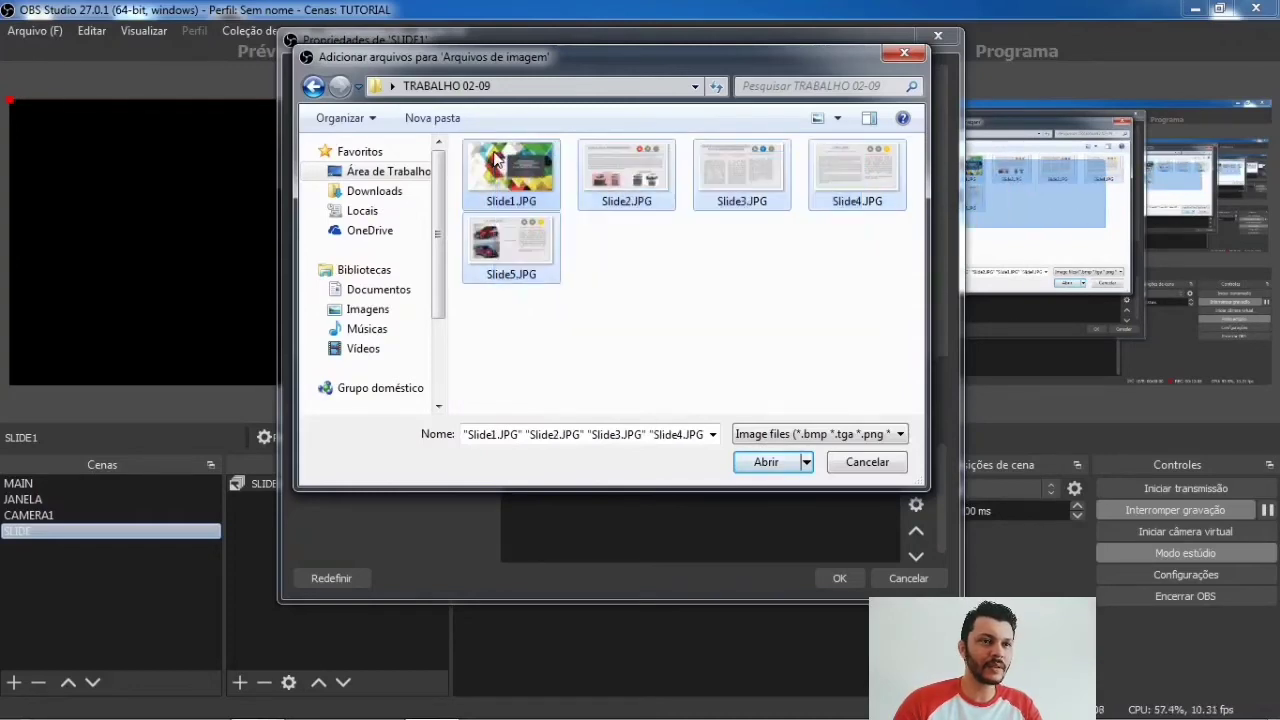
click(780, 459)
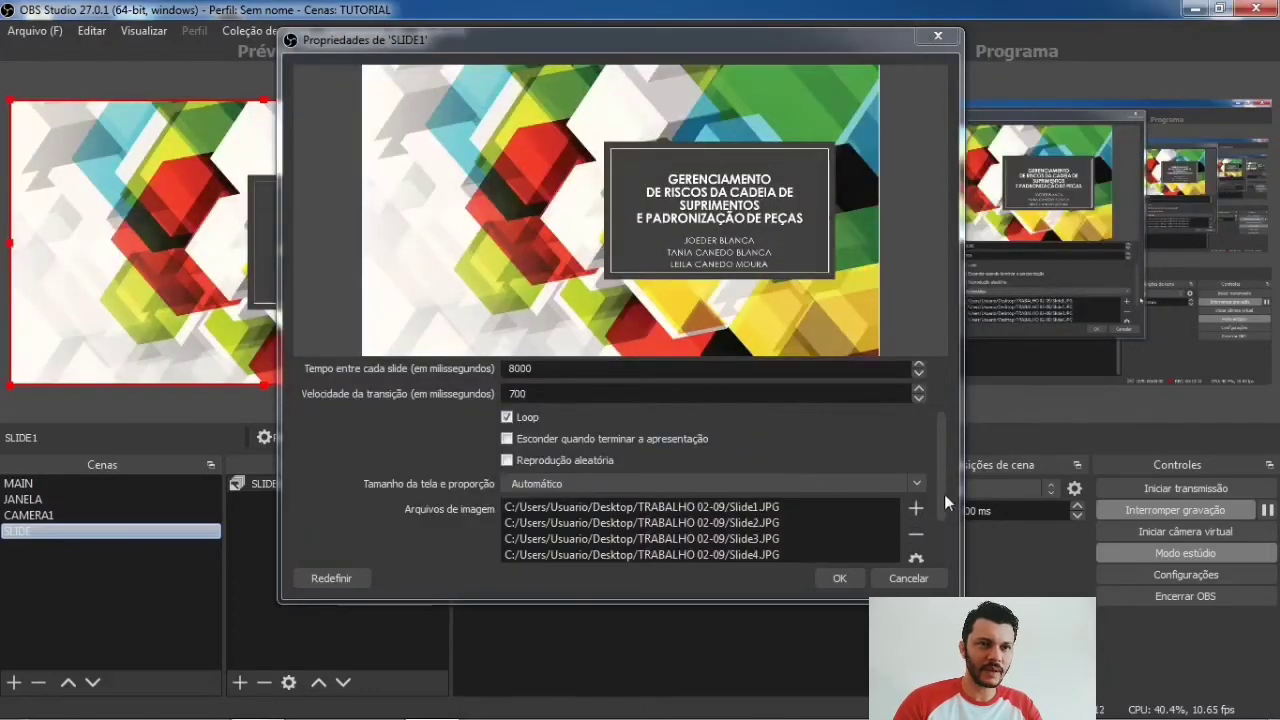
drag(943, 494, 940, 537)
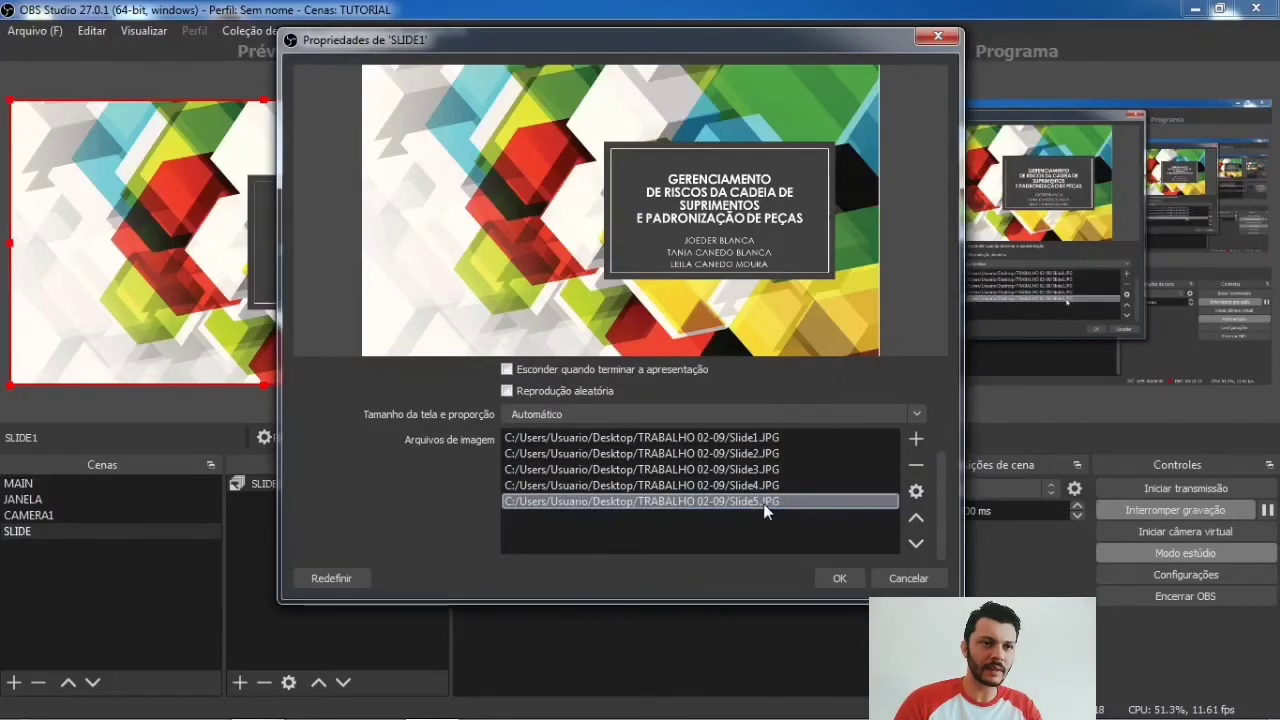
click(848, 580)
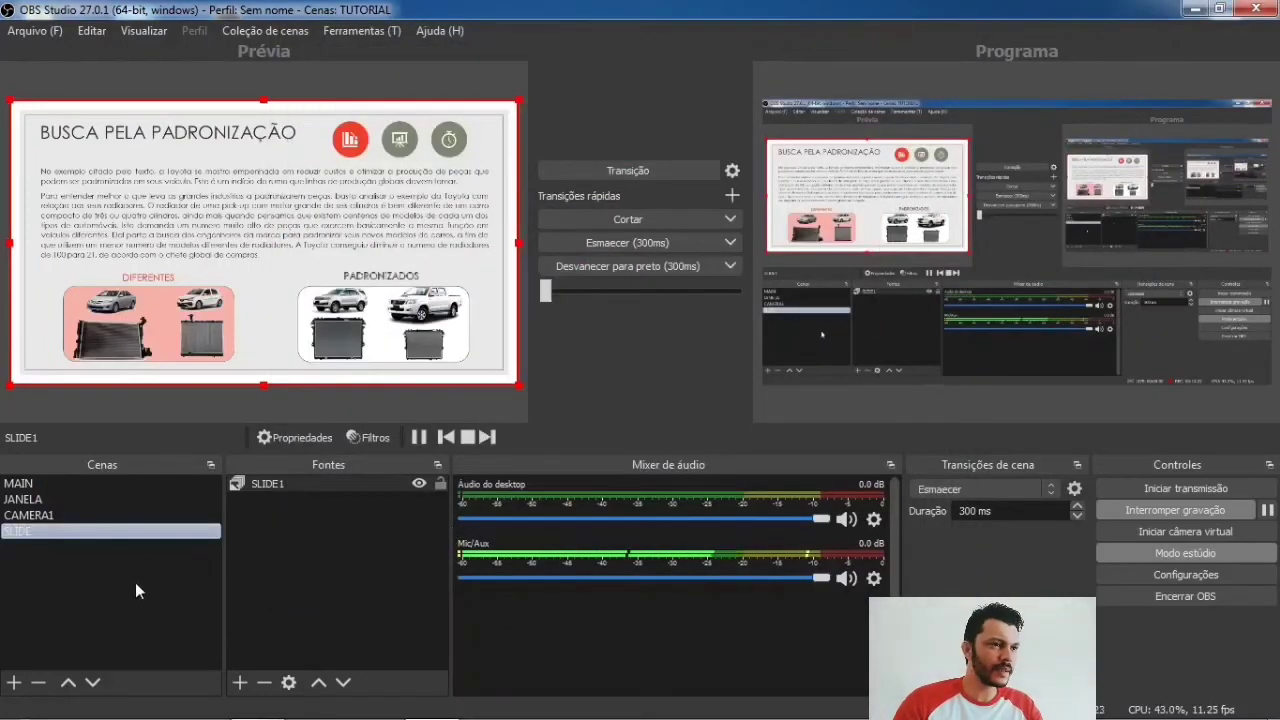
click(296, 573)
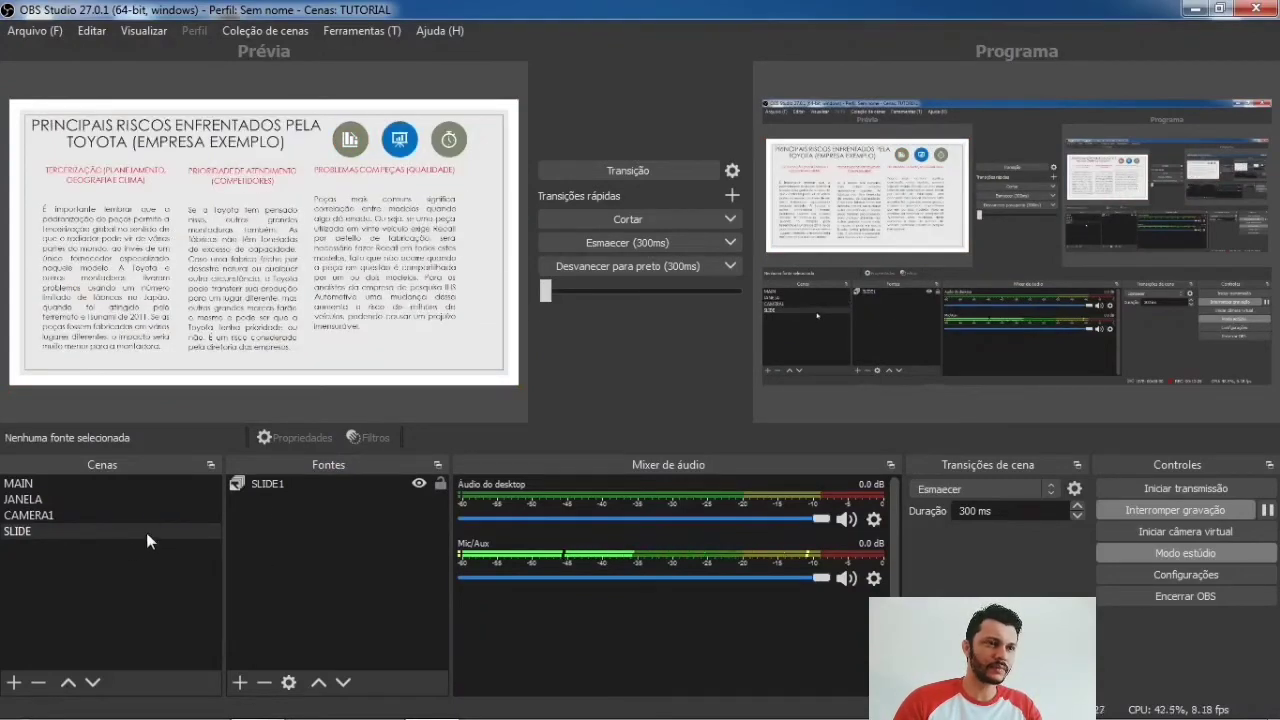
click(315, 483)
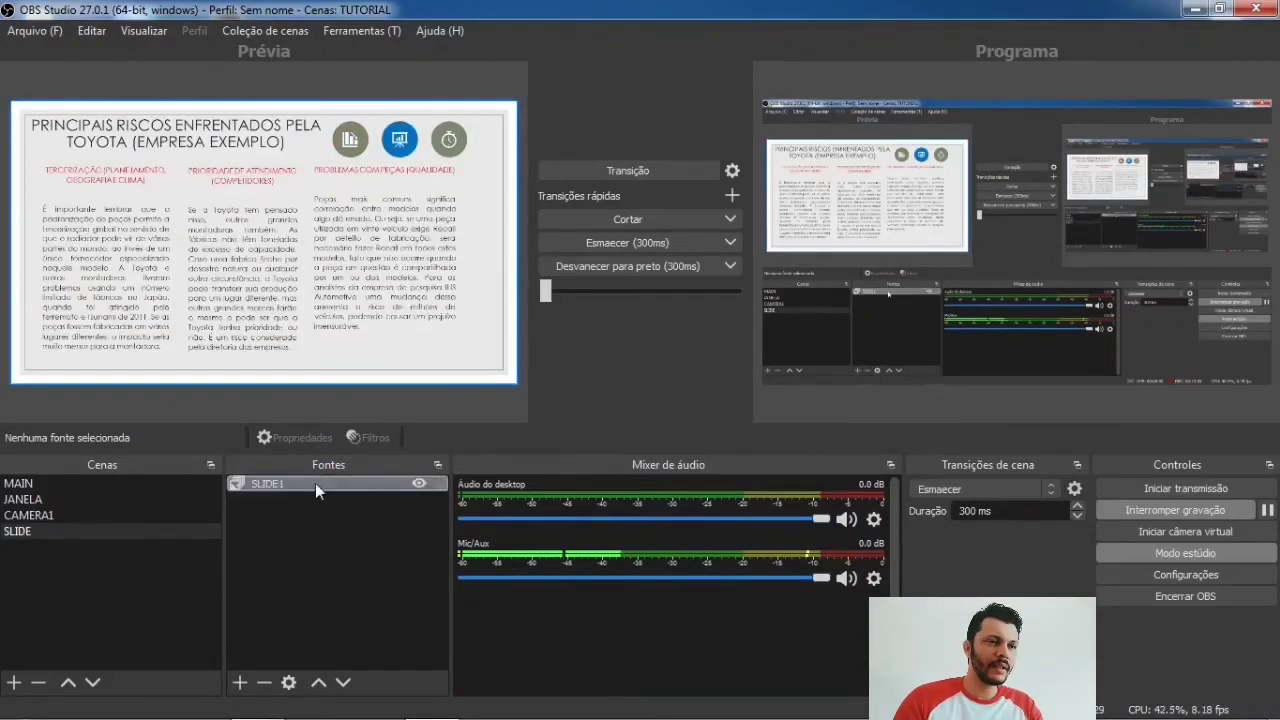
double_click(315, 483)
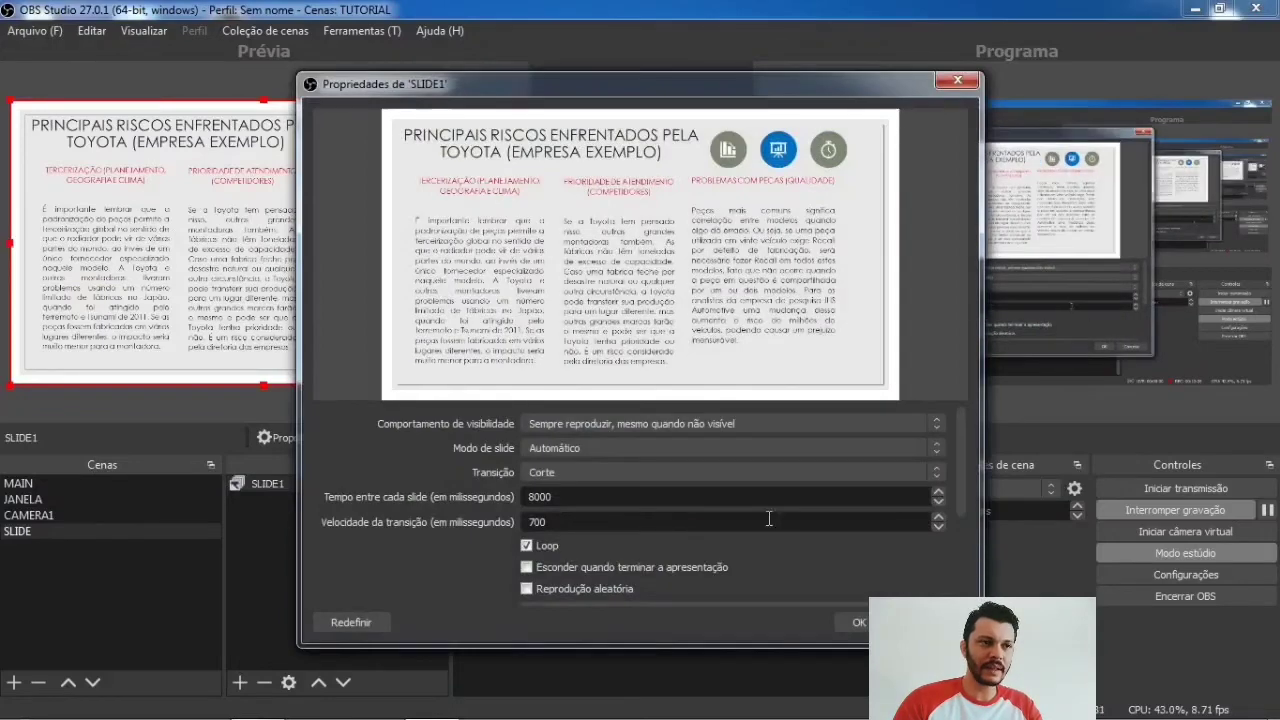
click(848, 621)
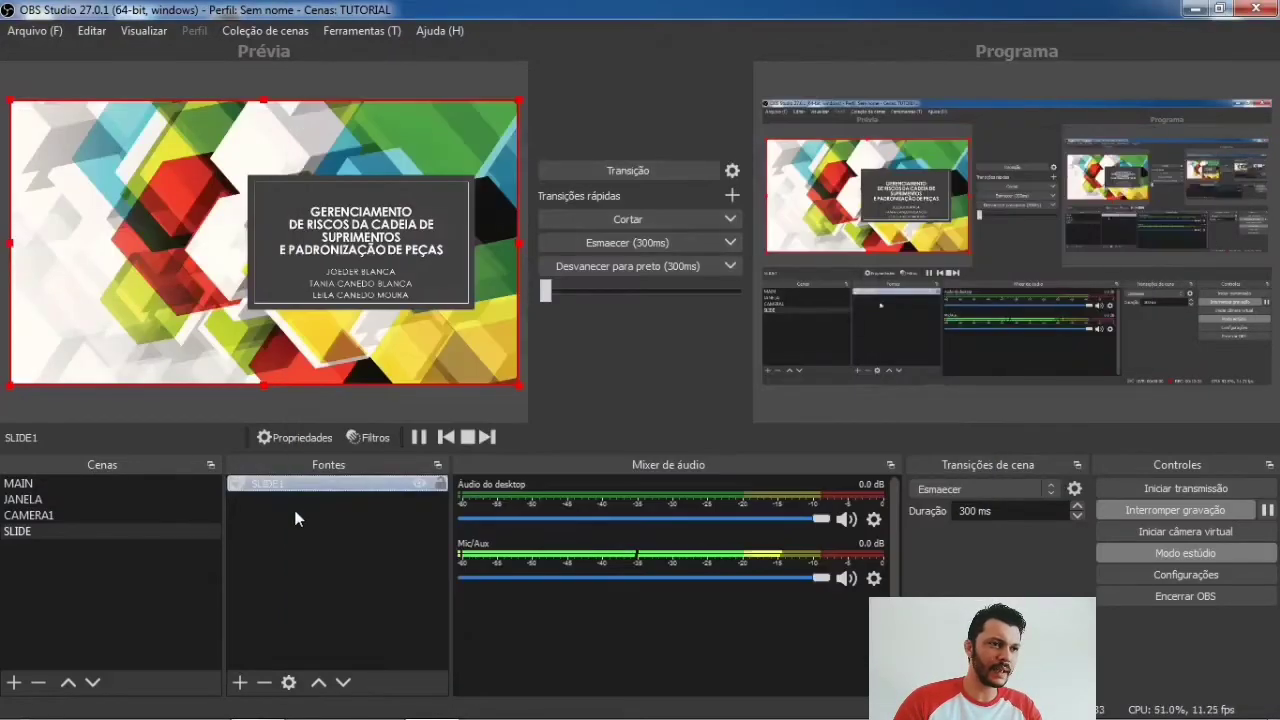
Set the slide mode (Modo de slide) of the SLIDE1 source to Manual (usar as teclas de atalho para controlar a apresentação)
double_click(288, 483)
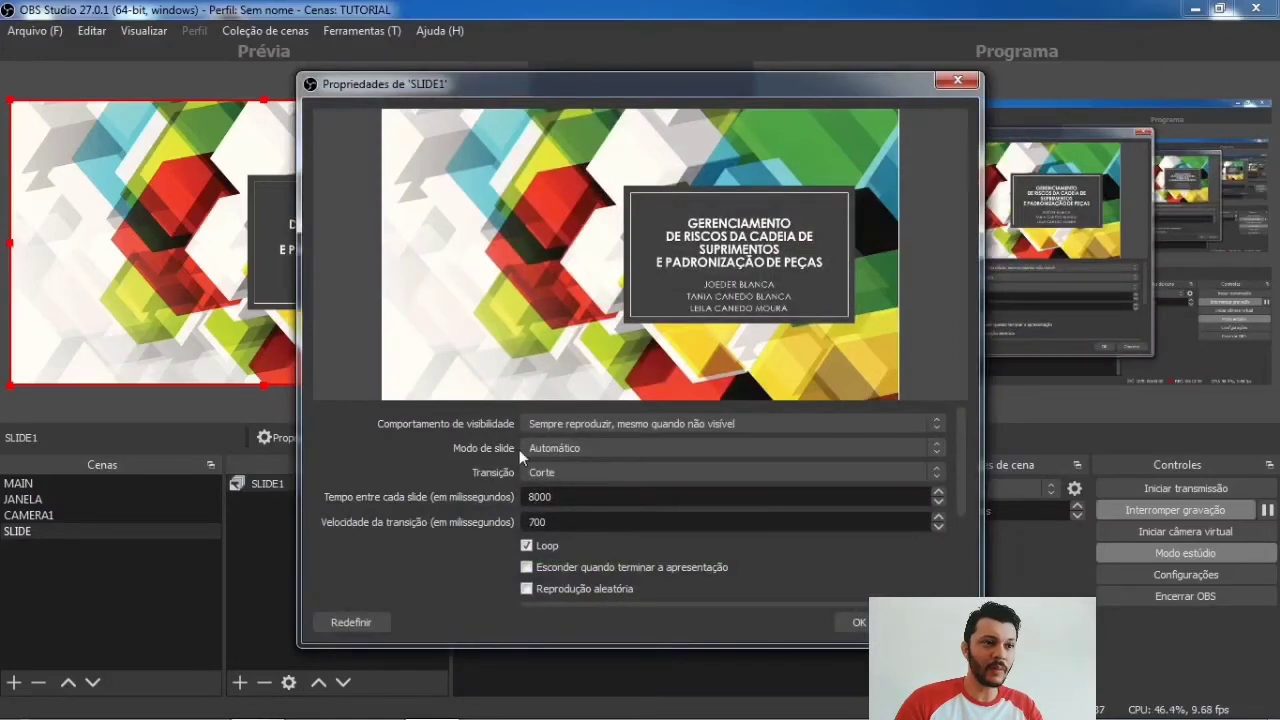
click(596, 448)
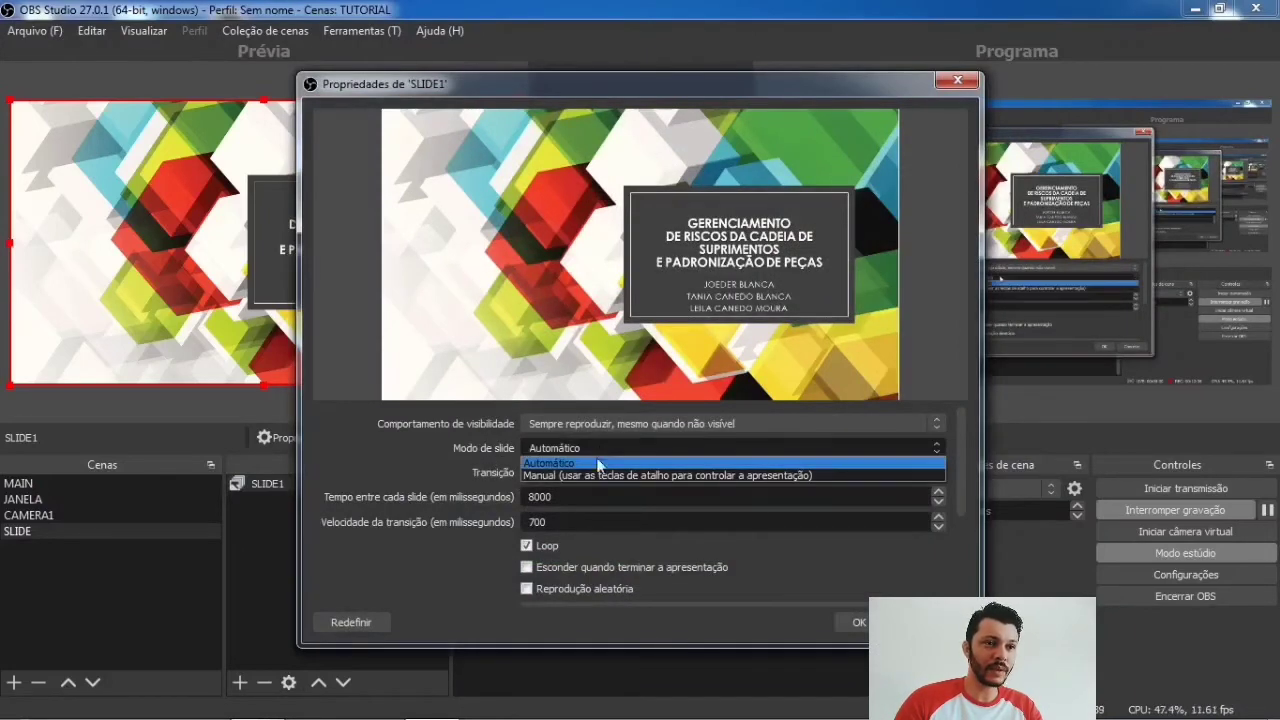
click(577, 478)
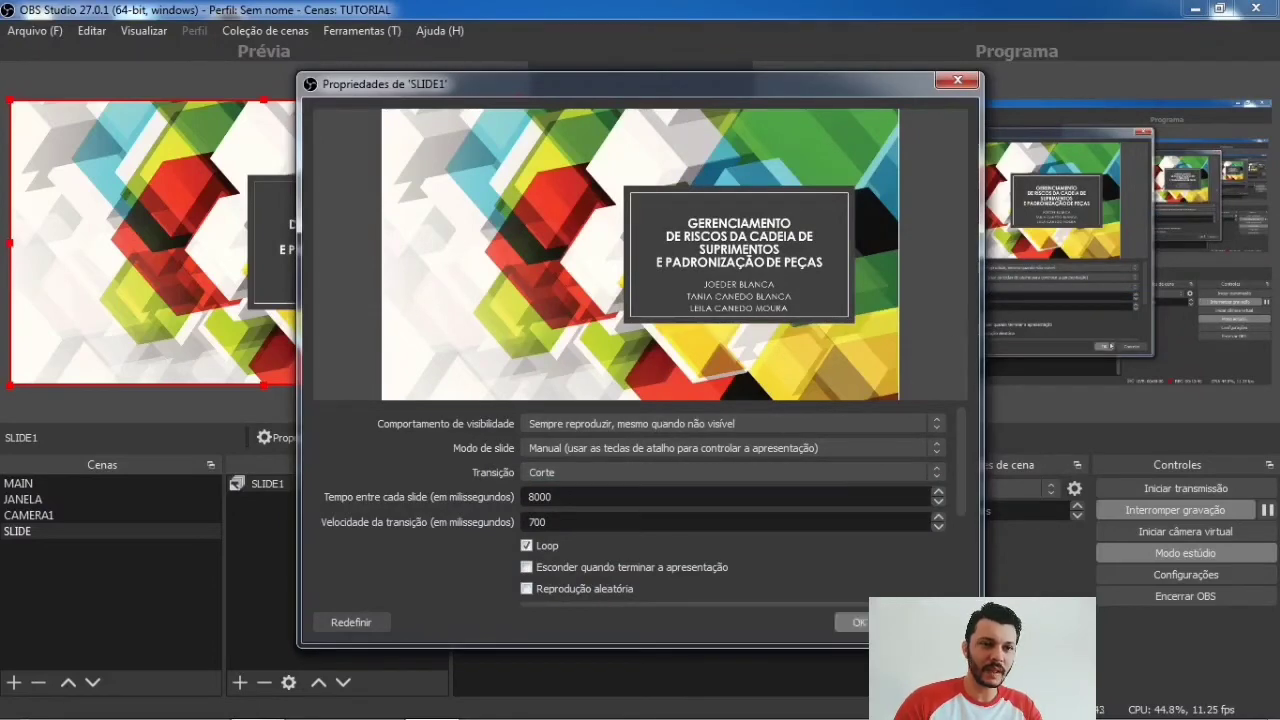
click(852, 622)
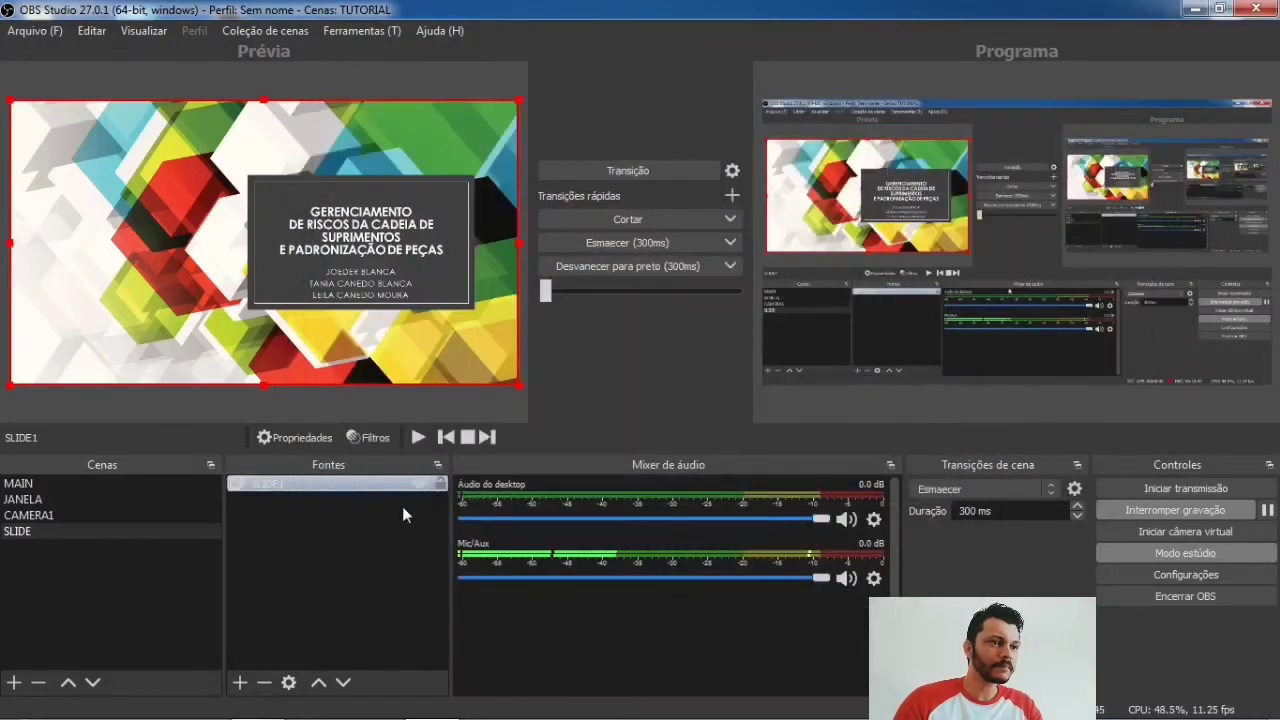
Select the SLIDE1 source in the SLIDE scene and advance through all its slides in the preview until the title slide returns
click(107, 518)
click(110, 528)
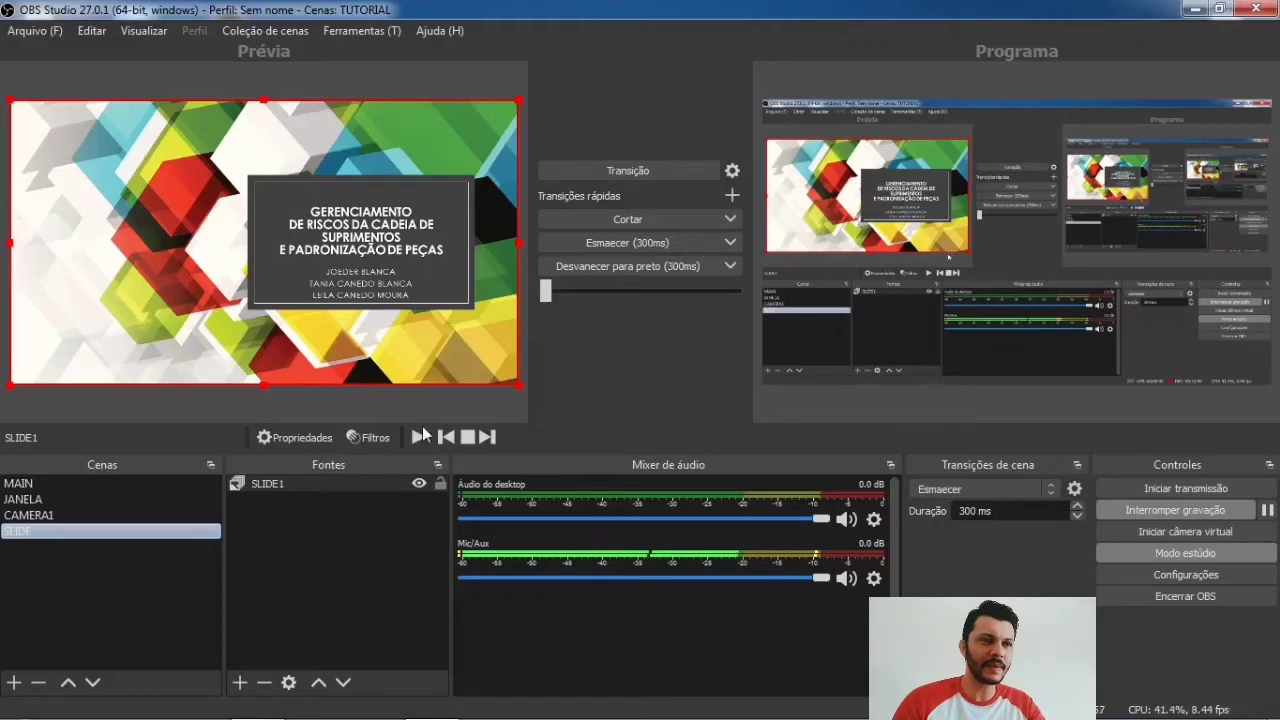
click(520, 442)
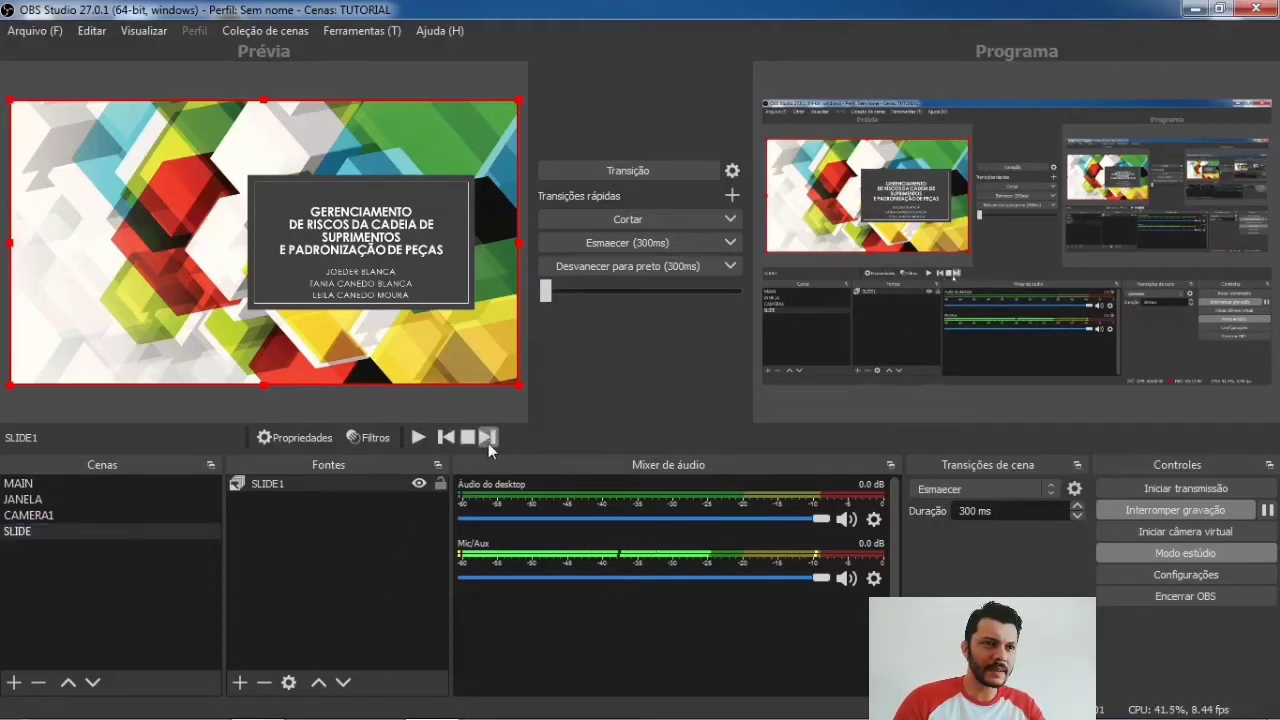
click(341, 525)
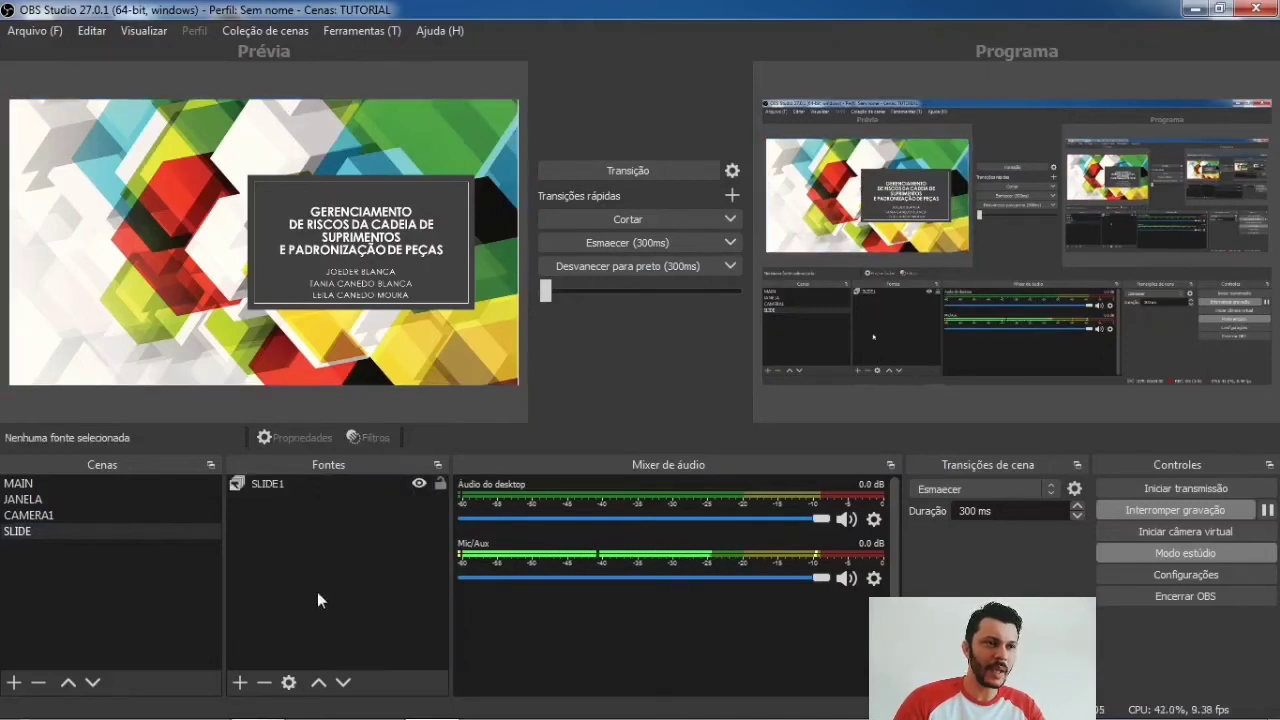
click(366, 484)
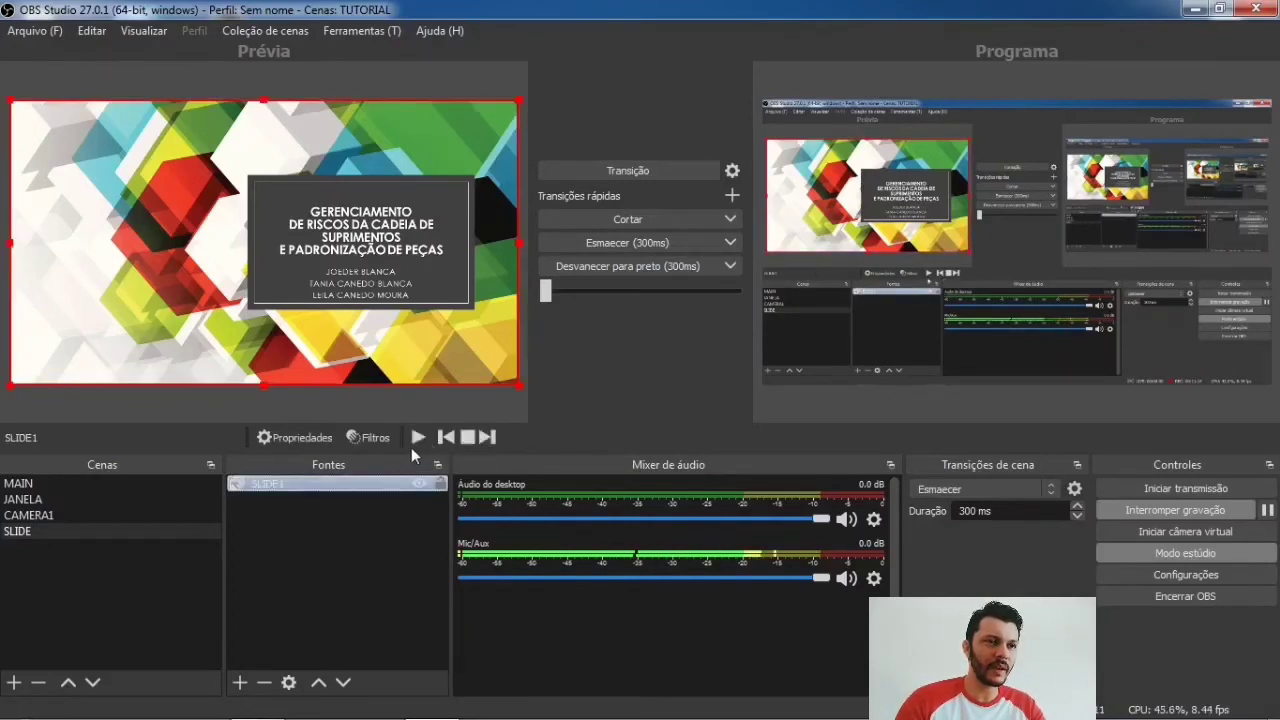
click(491, 439)
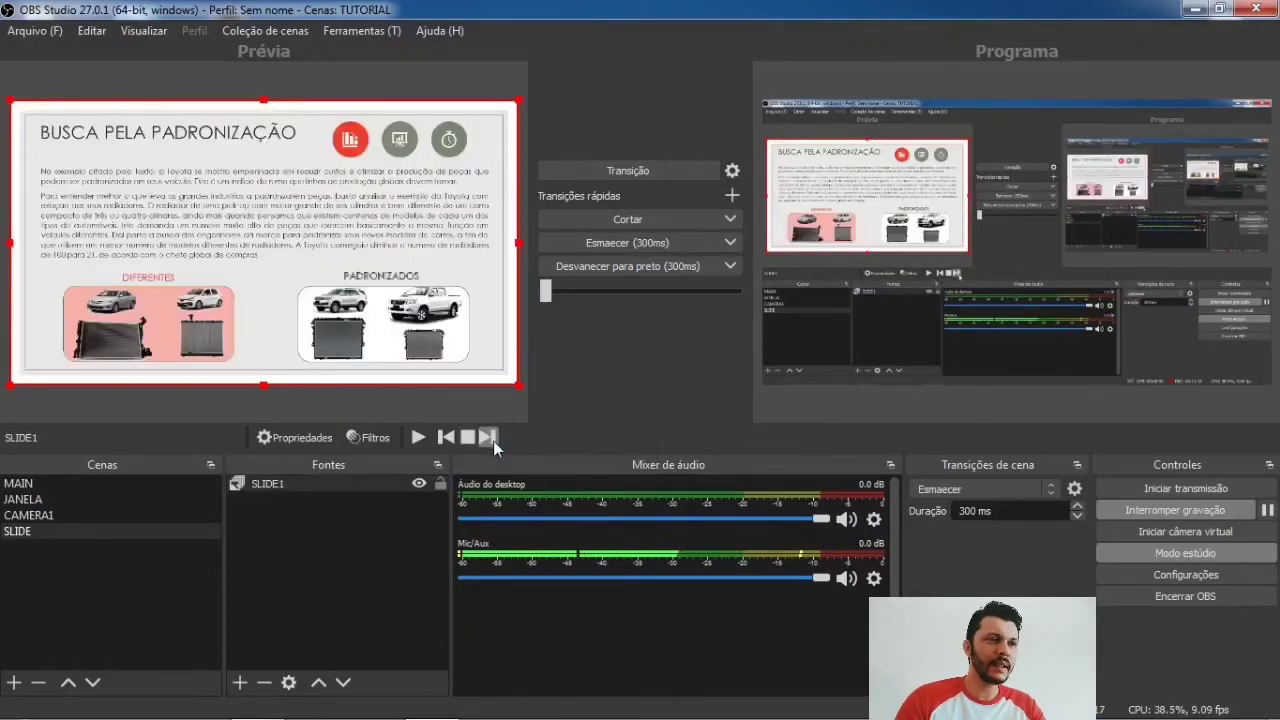
click(493, 441)
click(493, 441)
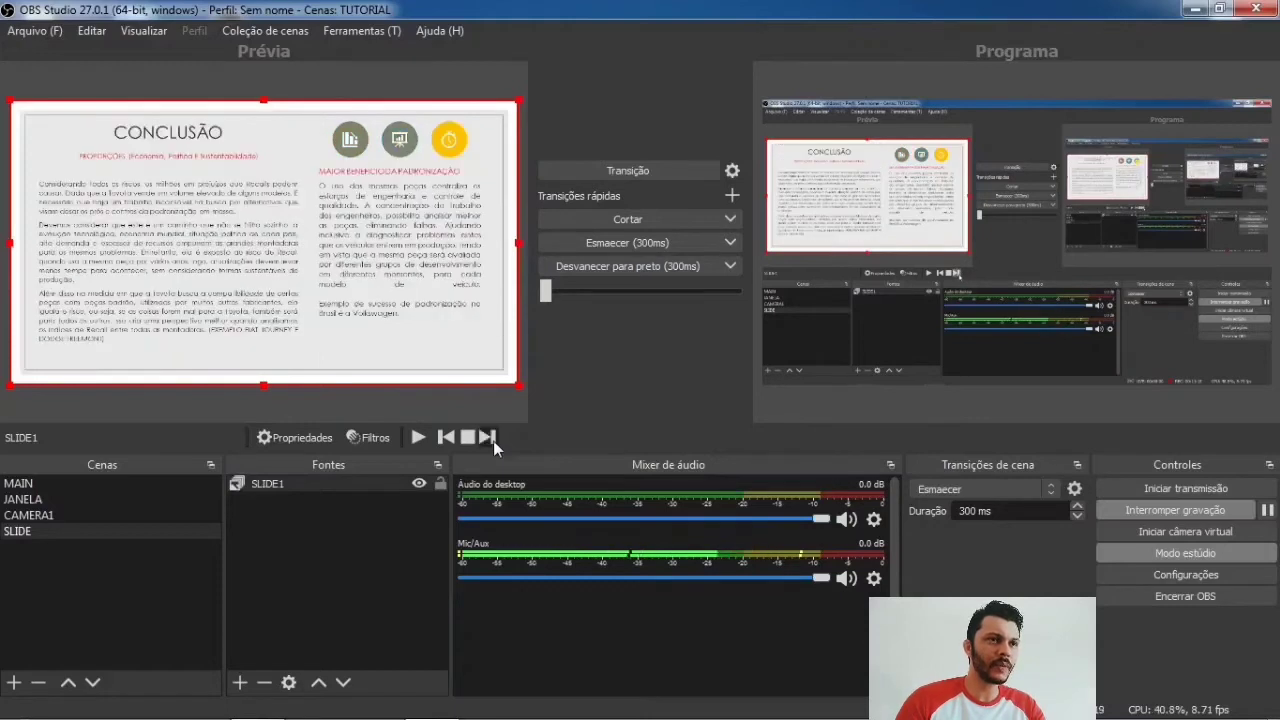
click(493, 440)
click(493, 441)
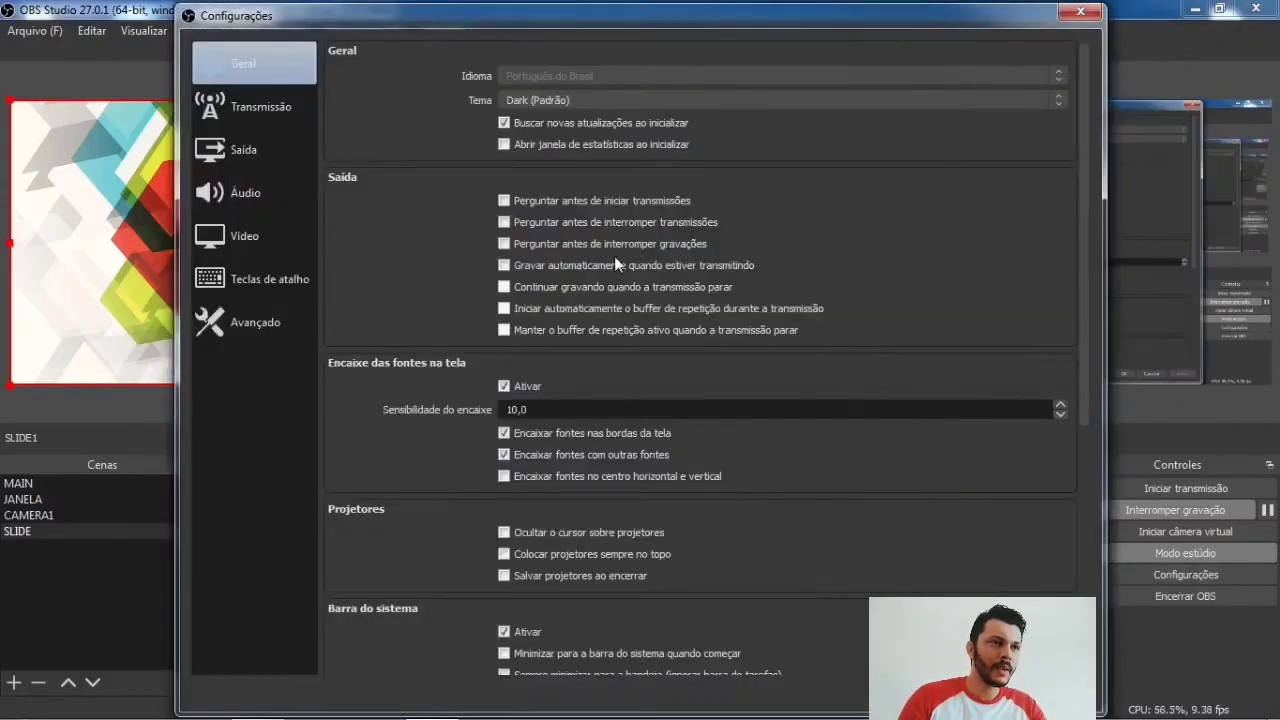
Open the hotkey settings (Teclas de atalho) and assign Space to Reiniciar for the SLIDE1 source
click(277, 277)
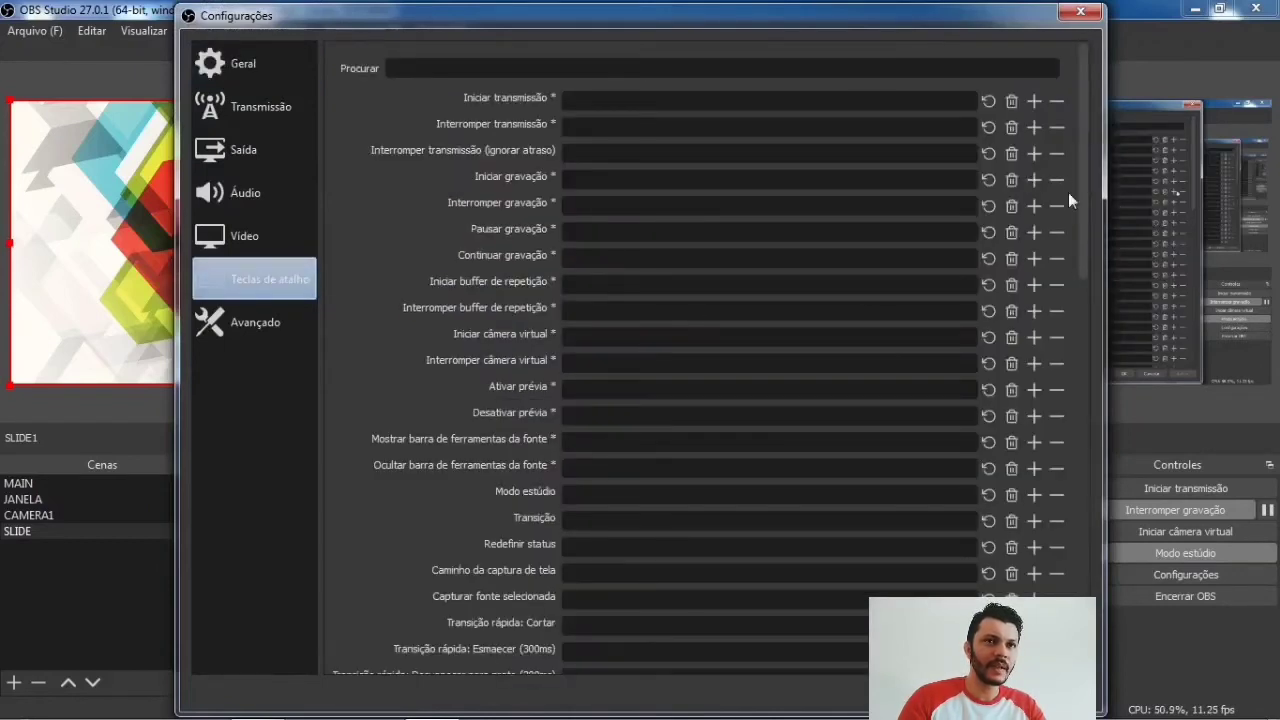
drag(1079, 123, 1056, 395)
scroll(1053, 421, down, 4)
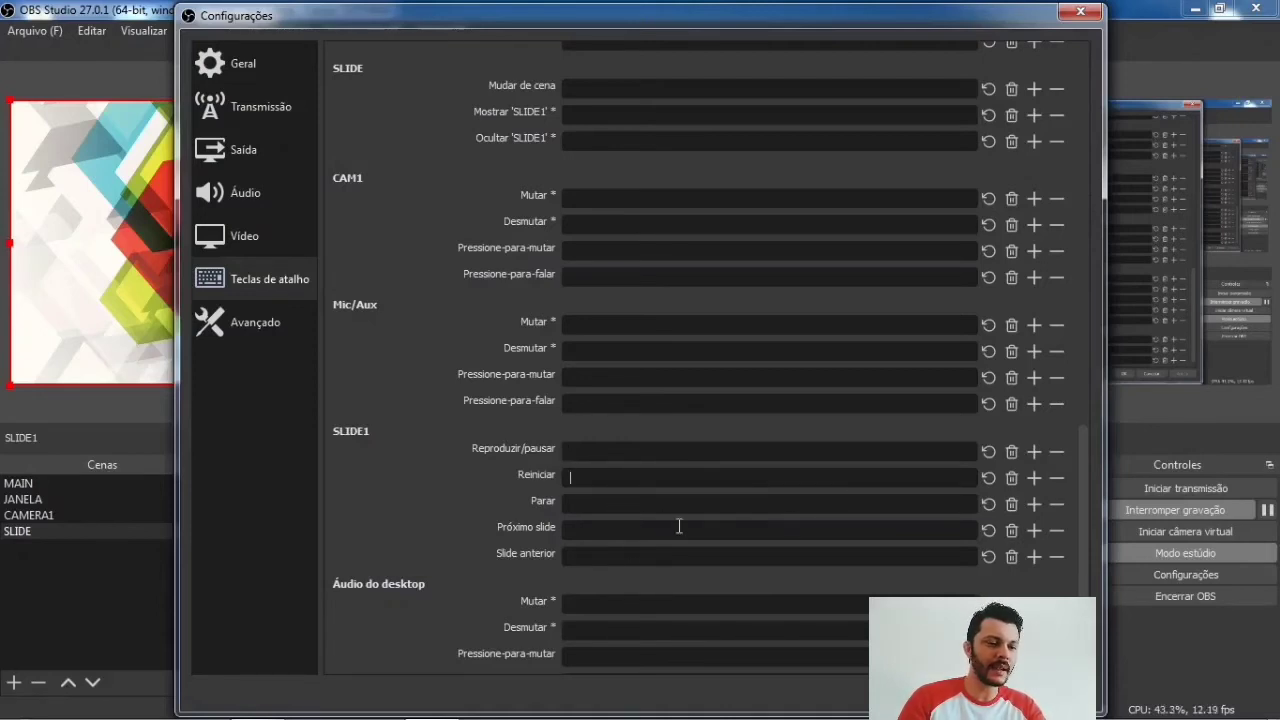
key(space)
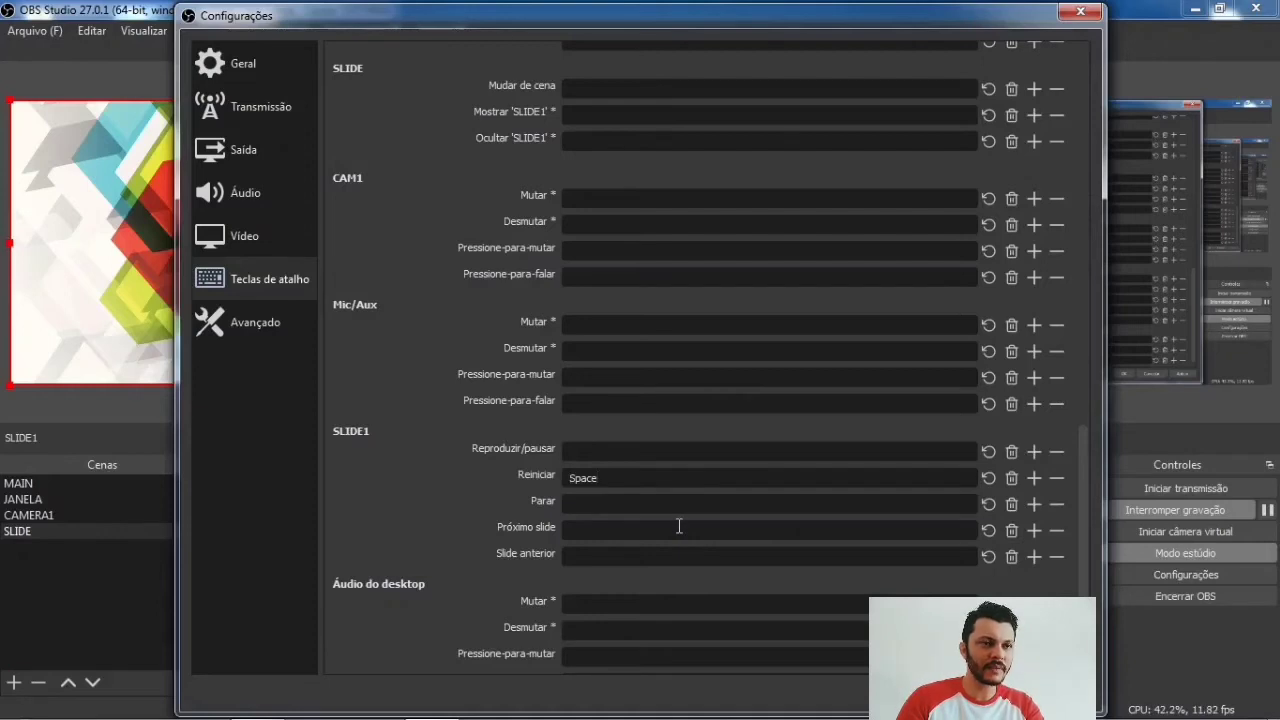
Assign Right to Próximo slide and Left to Slide anterior for SLIDE1, and accept the settings
click(600, 531)
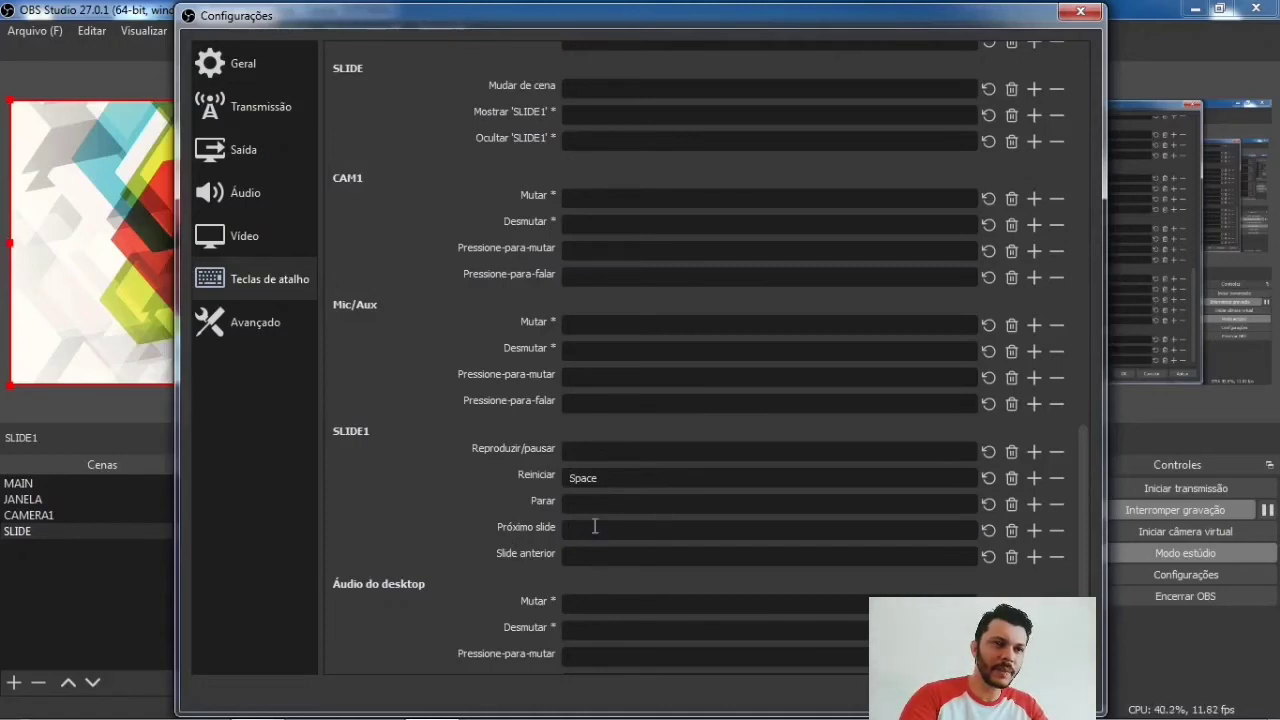
key(Right)
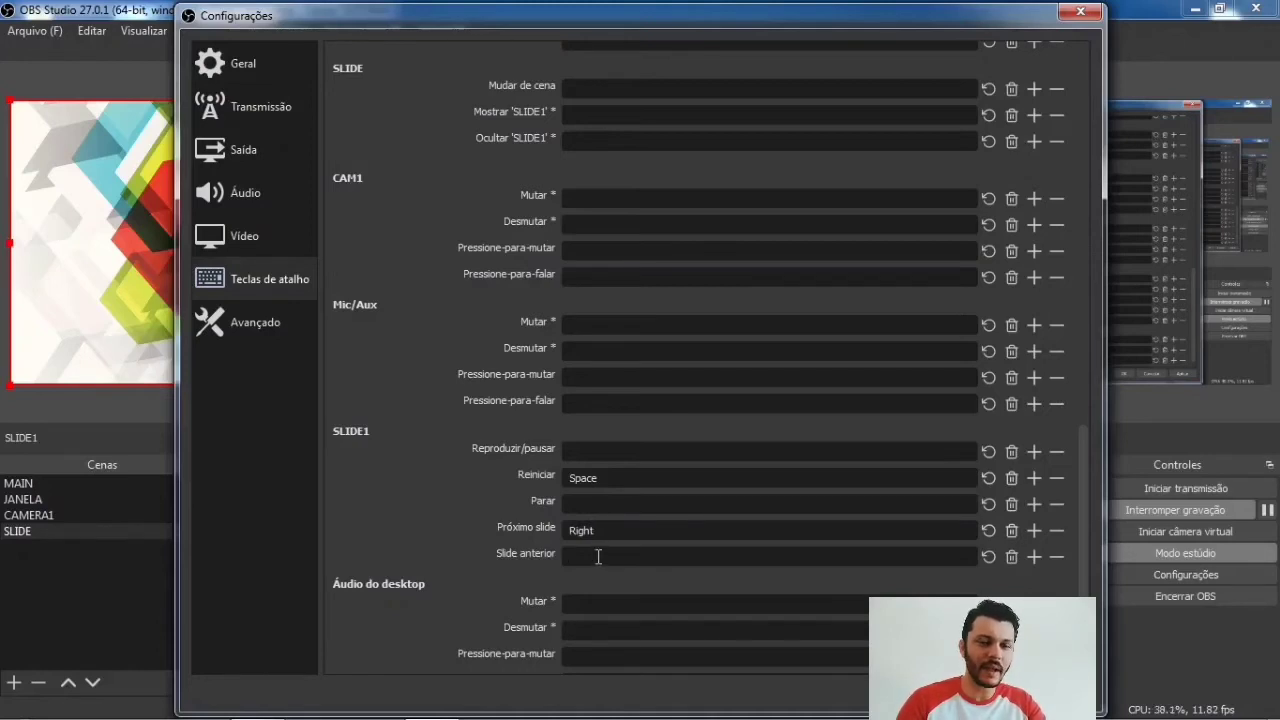
key(Left)
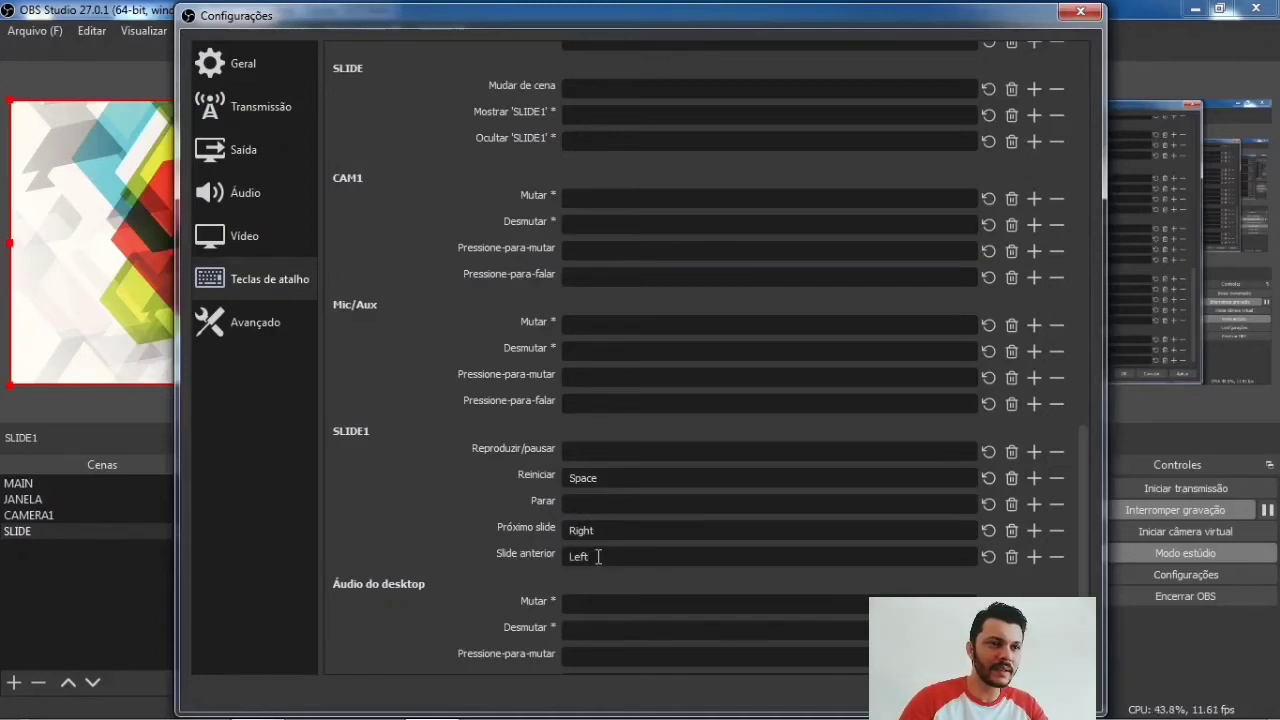
scroll(698, 477, down, 1)
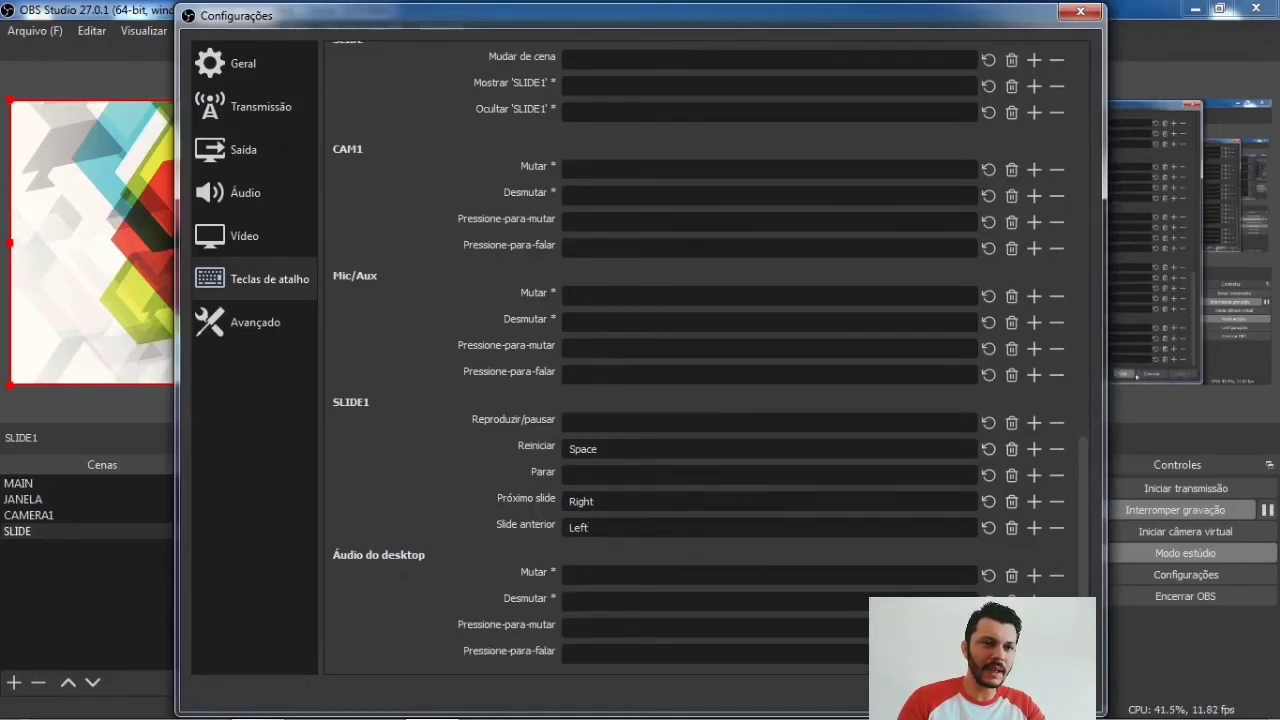
click(905, 695)
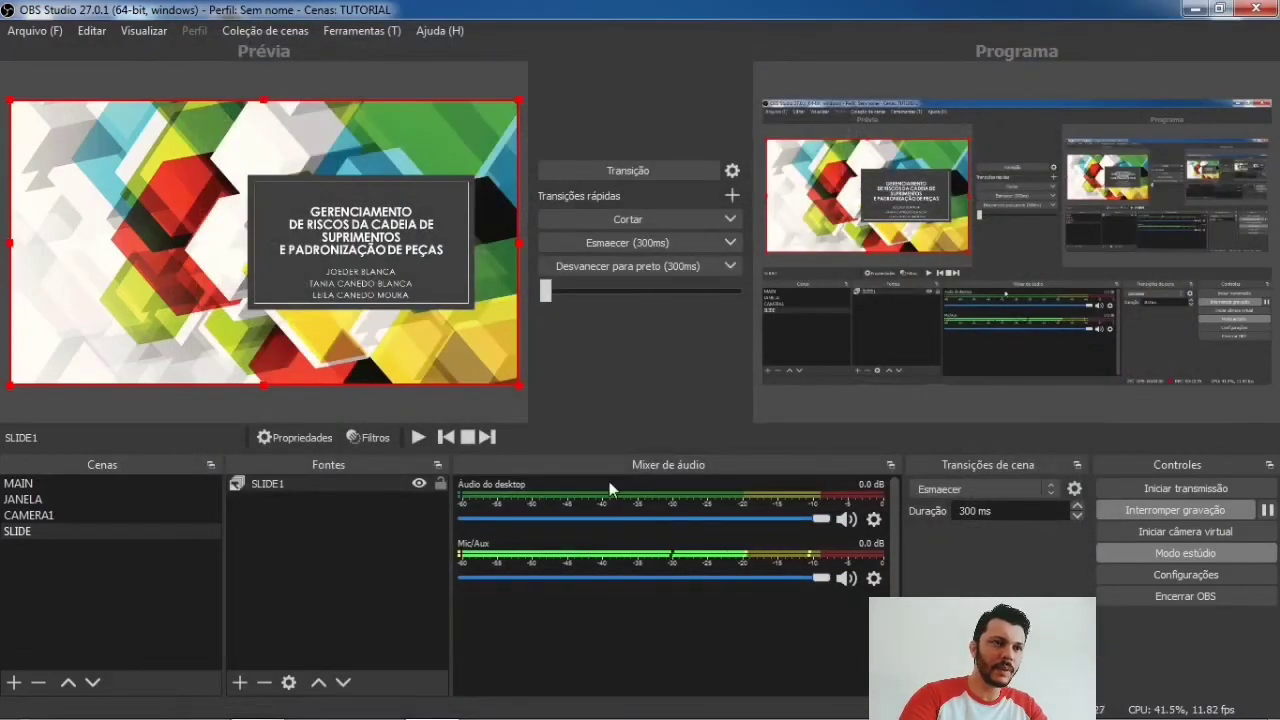
Test the next-slide and previous-slide hotkeys by moving forward and backward through SLIDE1 in the preview, ending on the title slide
key(Right)
key(Right)
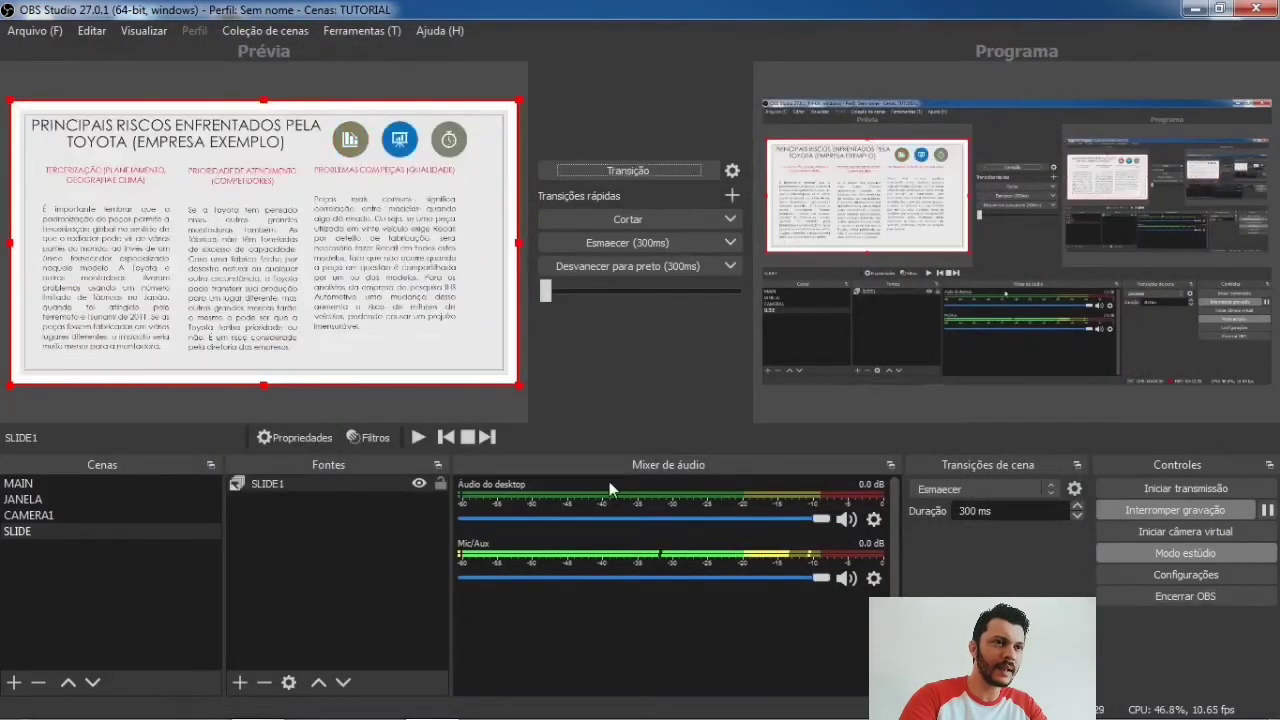
key(Right)
key(Right)
key(Right)
key(Right)
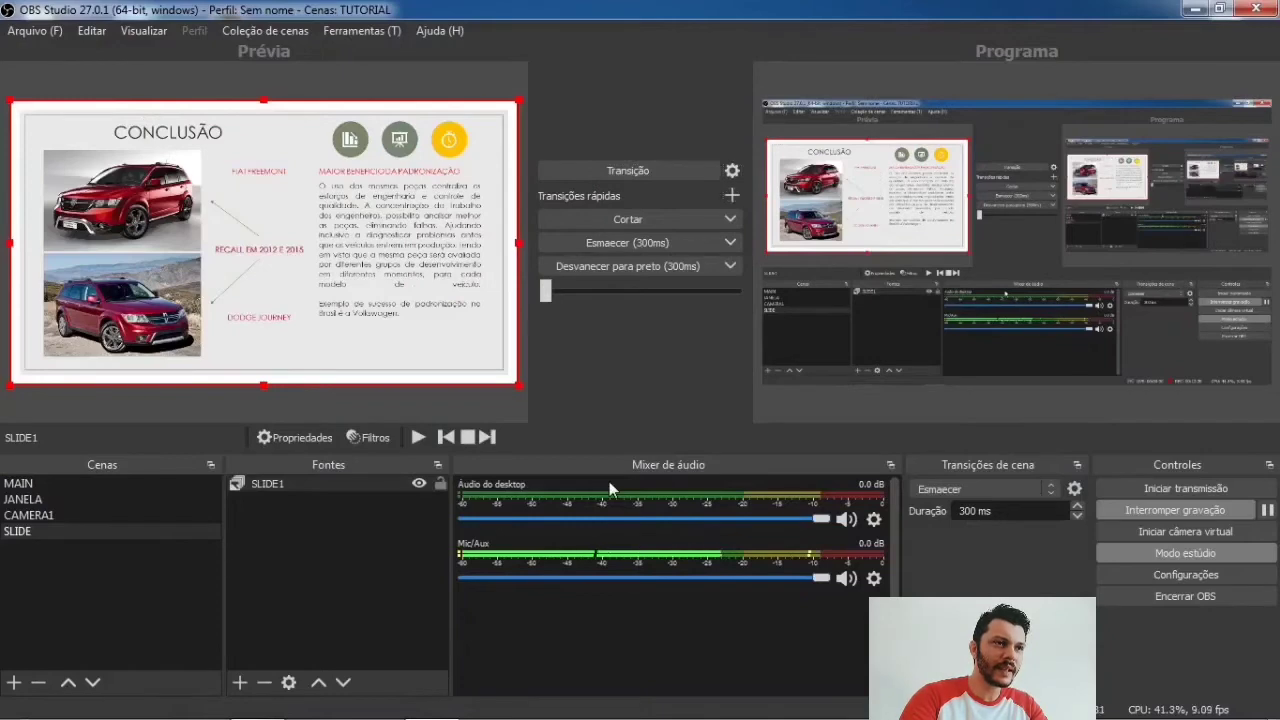
key(Right)
key(Left)
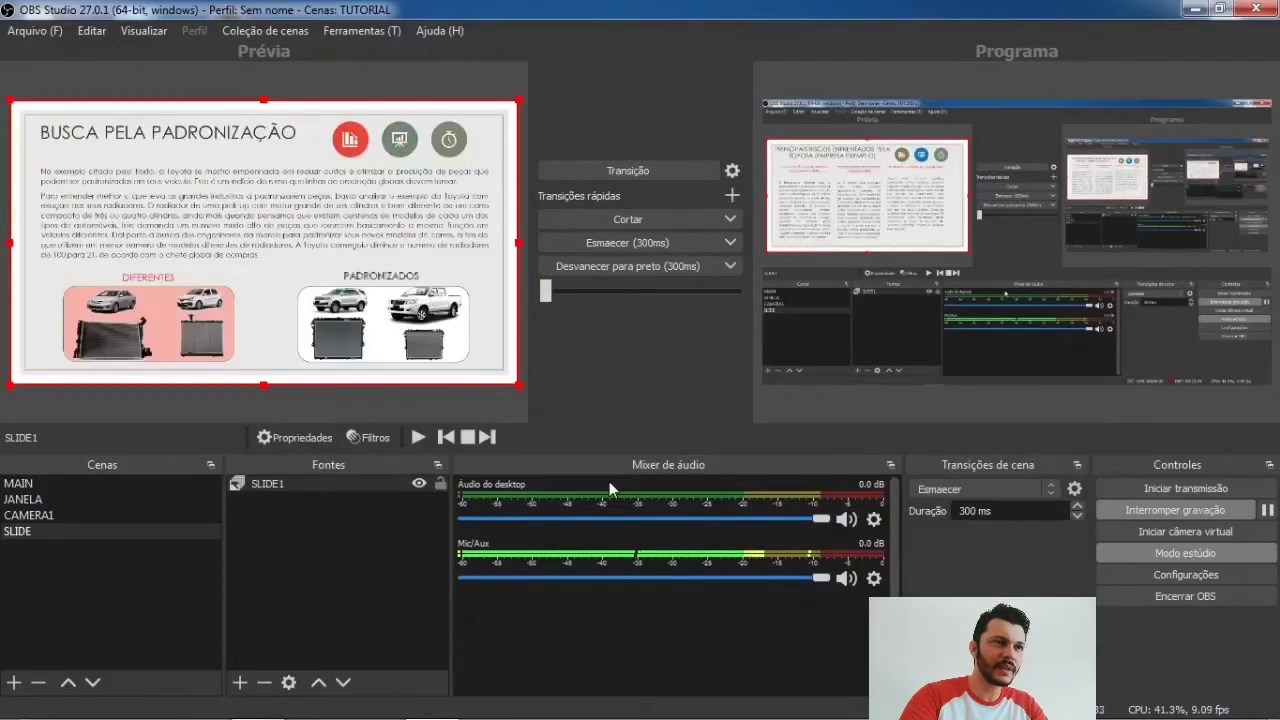
key(Left)
key(Right)
key(Right)
key(Right)
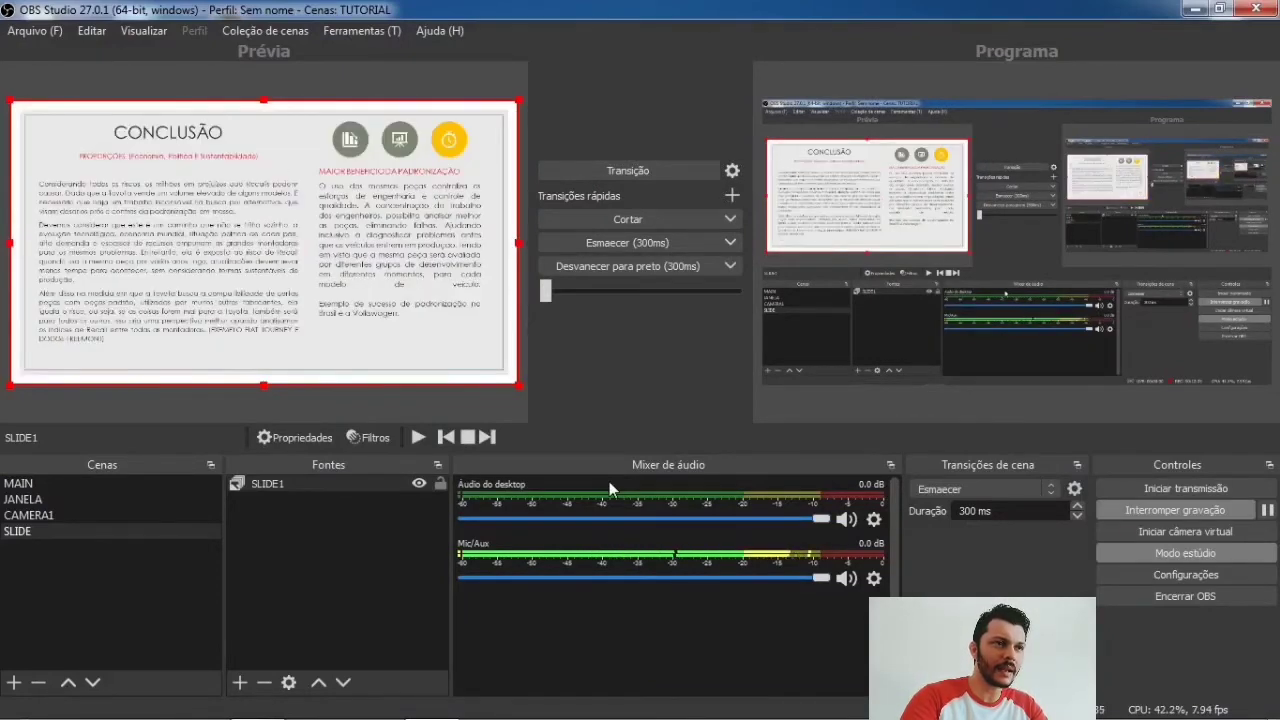
key(Left)
key(Left)
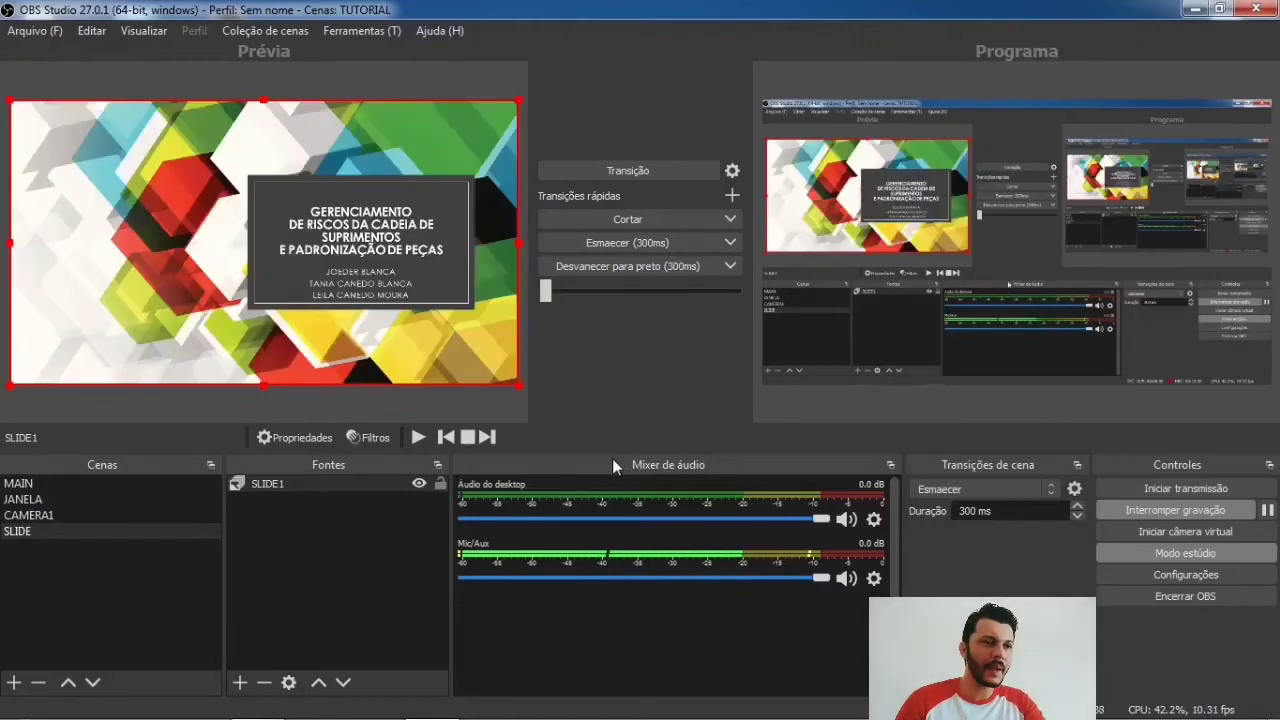
Check the CAMERA1 scene in the preview, return to the SLIDE scene and transition it to the program output
click(333, 542)
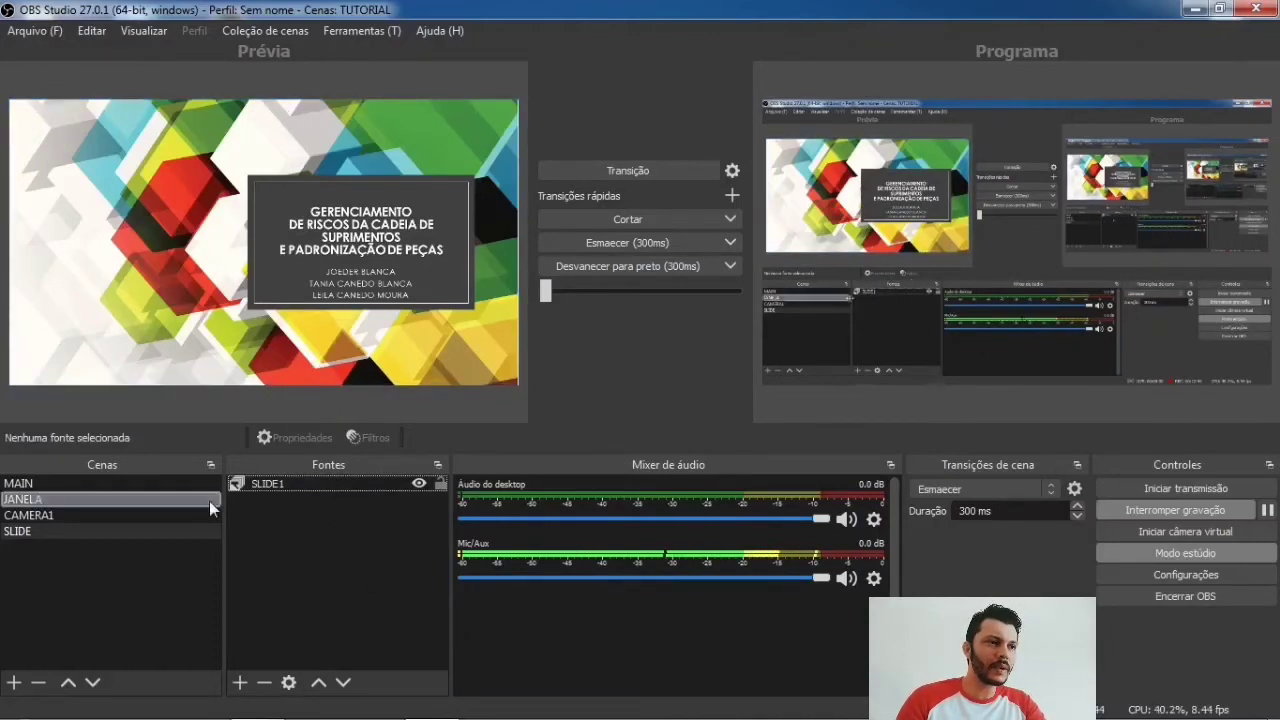
click(70, 516)
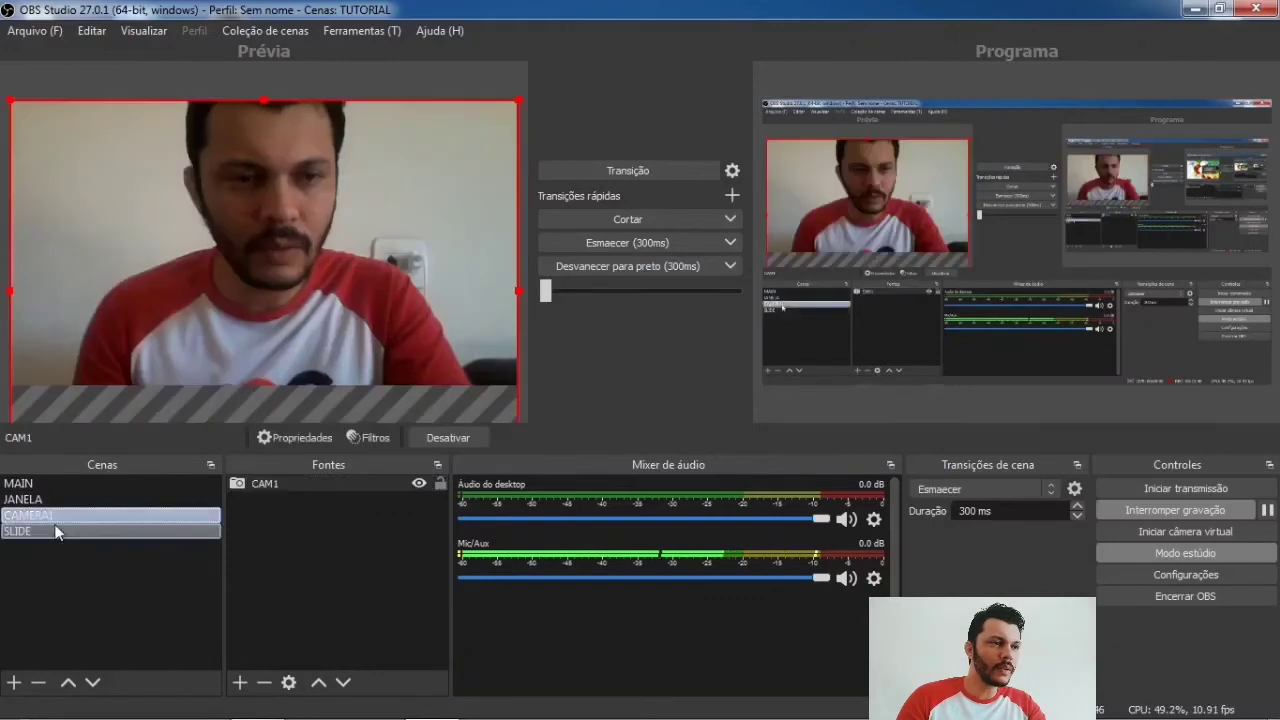
click(63, 533)
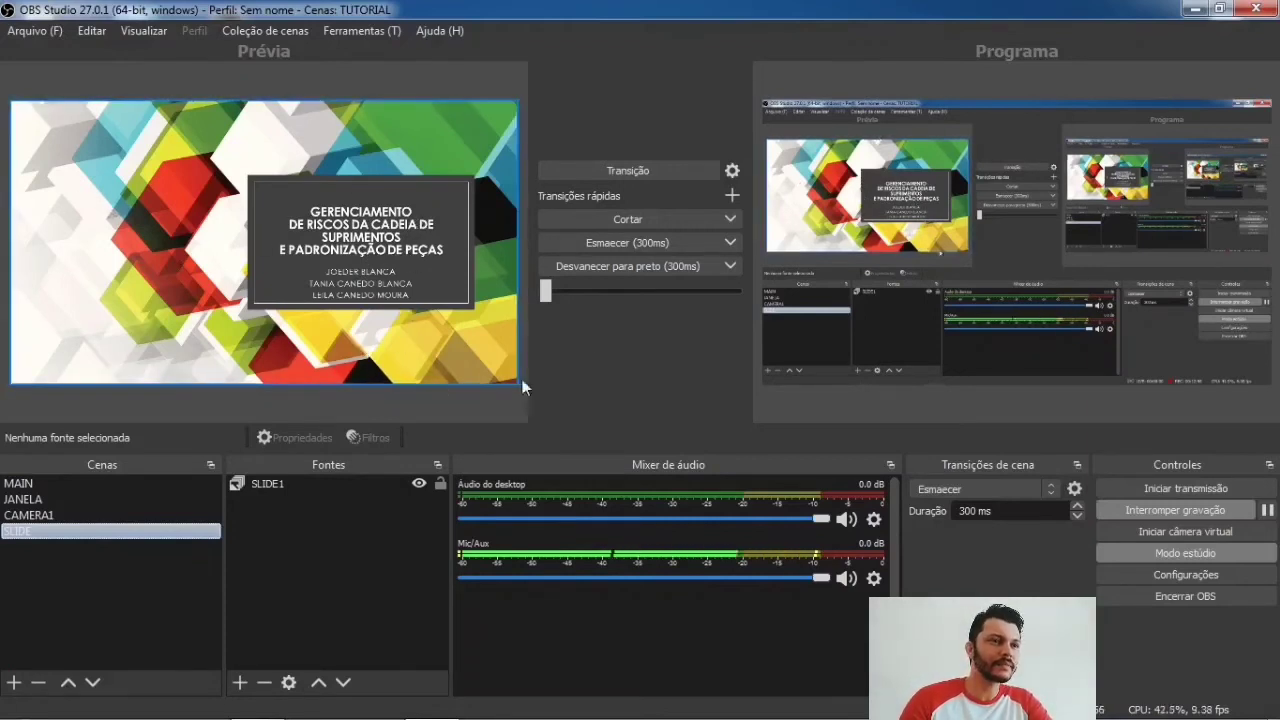
click(661, 169)
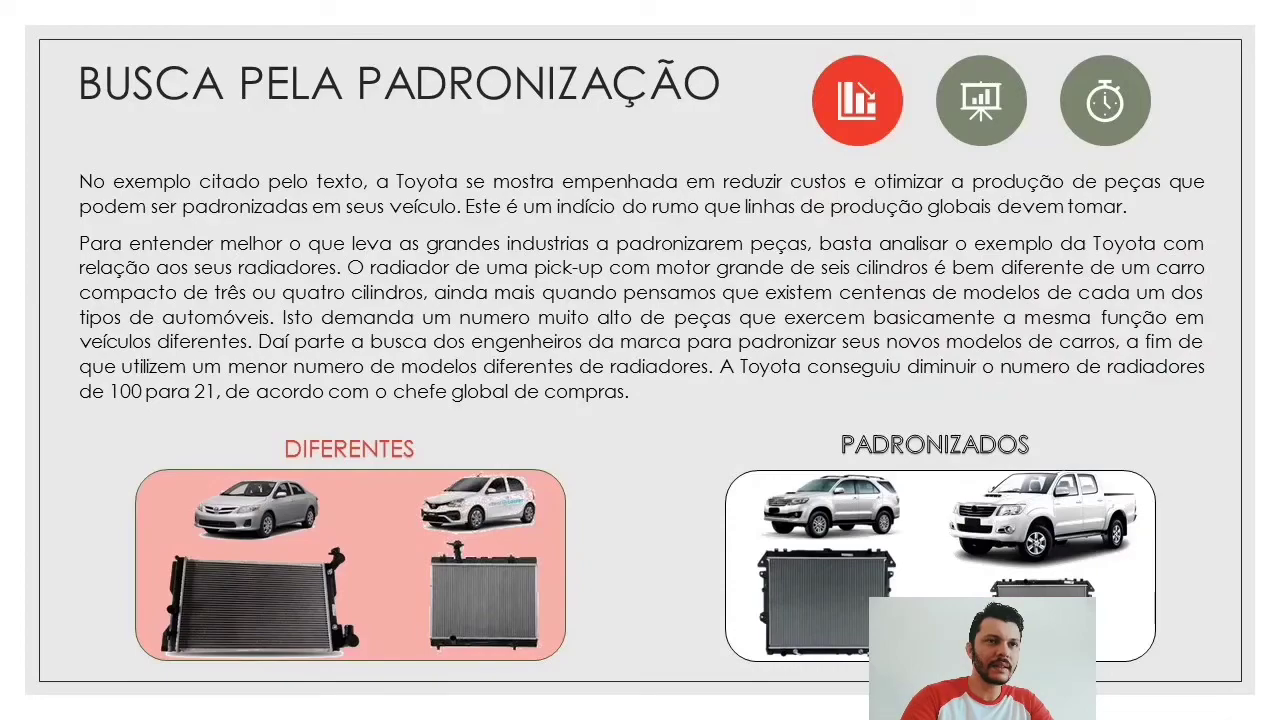
Advance the live slides with the next-slide hotkey back to the title slide and transition the program output back to the screen view
key(Right)
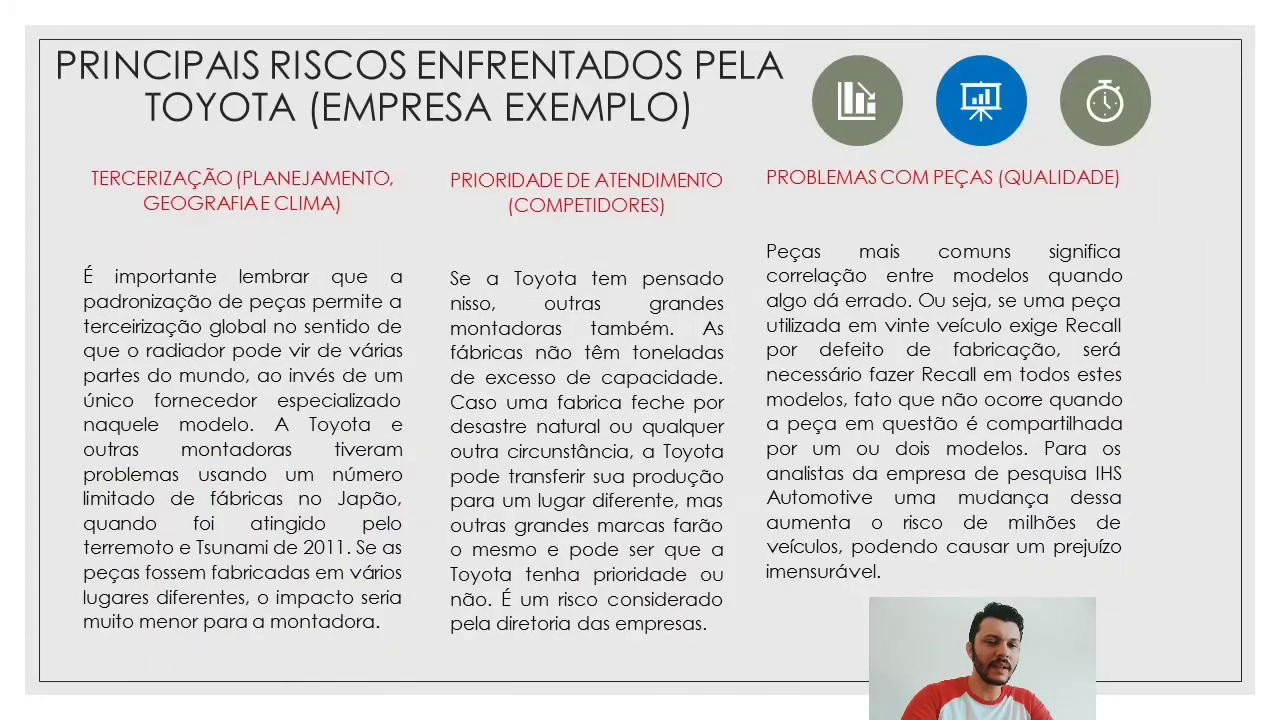
key(Right)
key(Right)
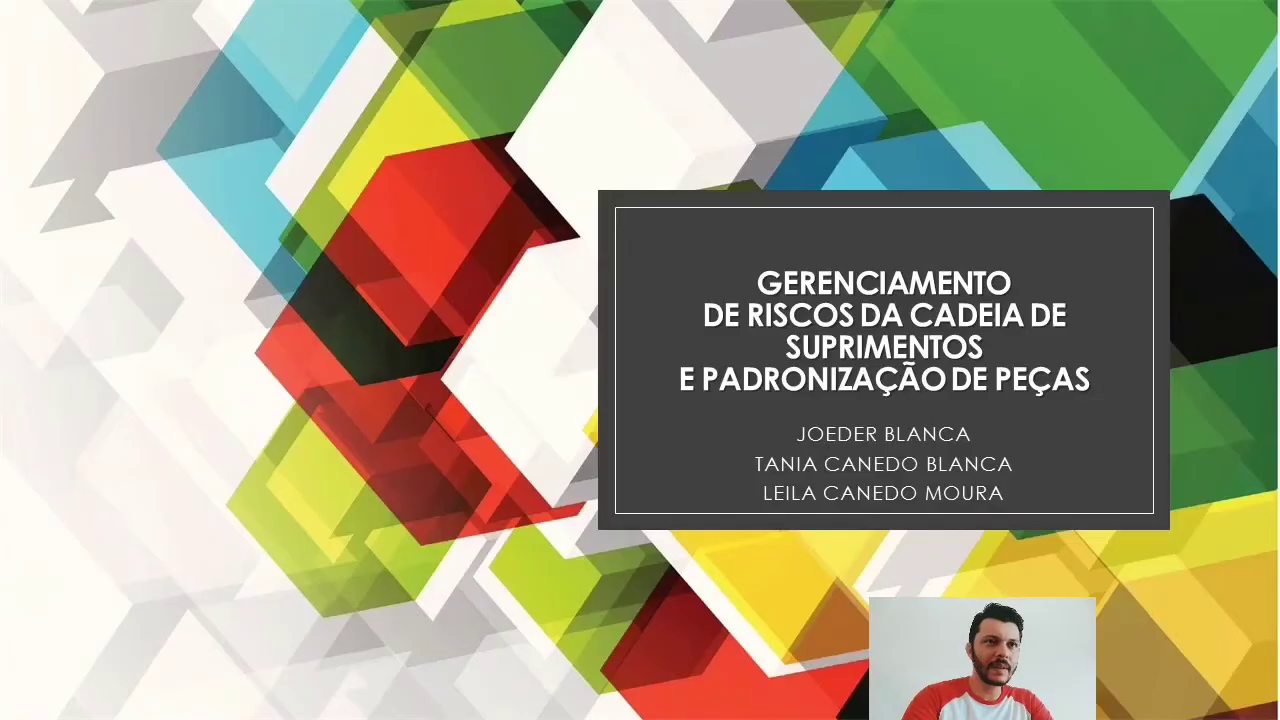
key(Right)
key(Right)
key(Right)
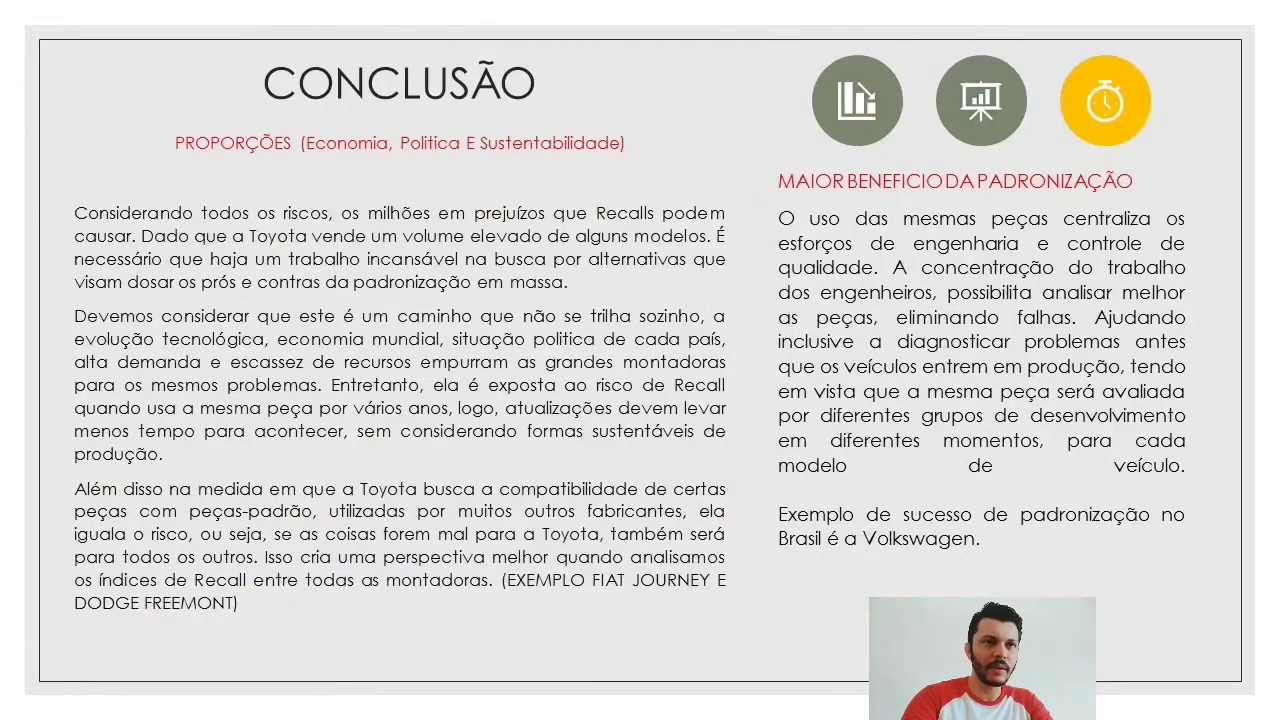
key(Right)
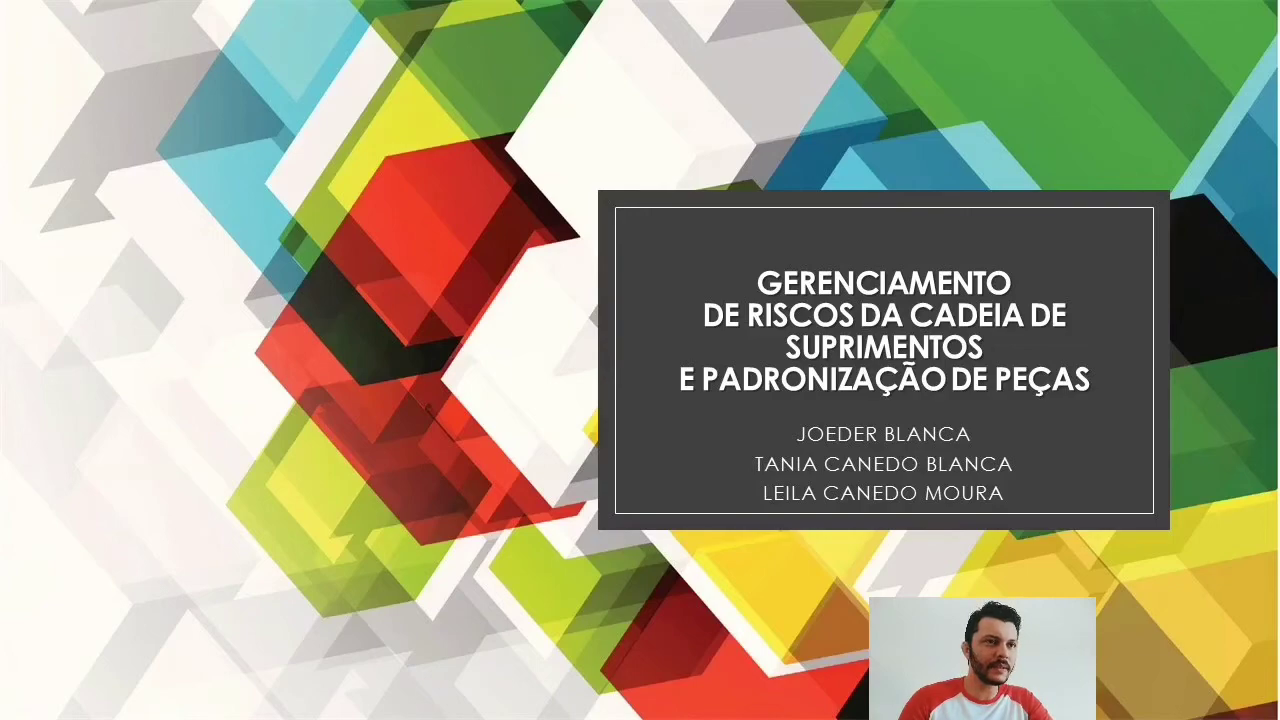
click(639, 165)
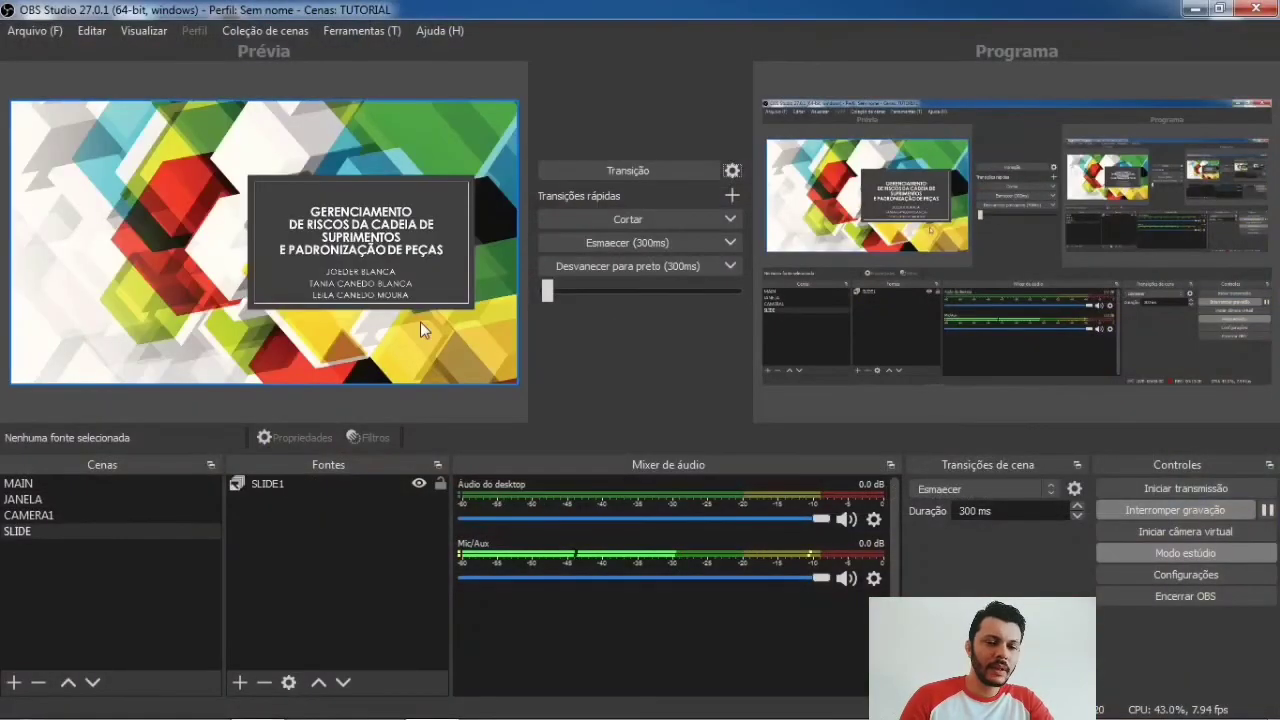